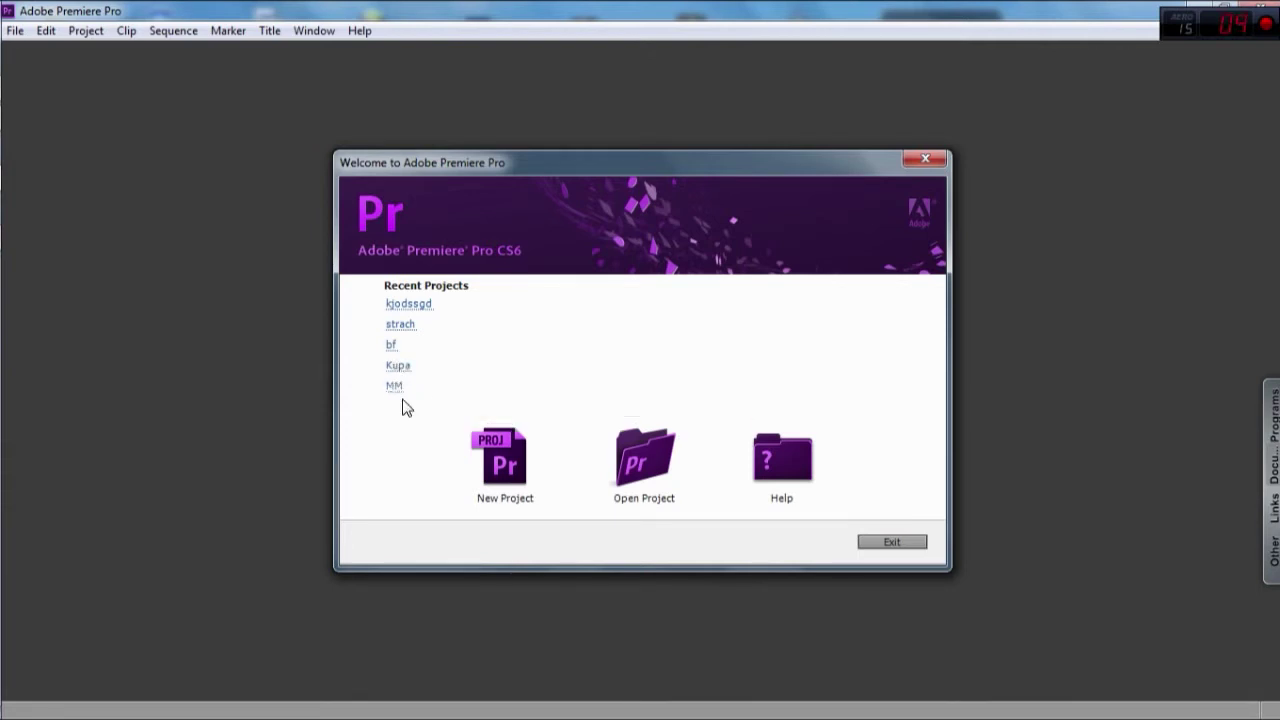
Start a new project, reviewing Scratch Disks and keeping the Timecode, Audio Samples and HDV defaults.
left_click(519, 477)
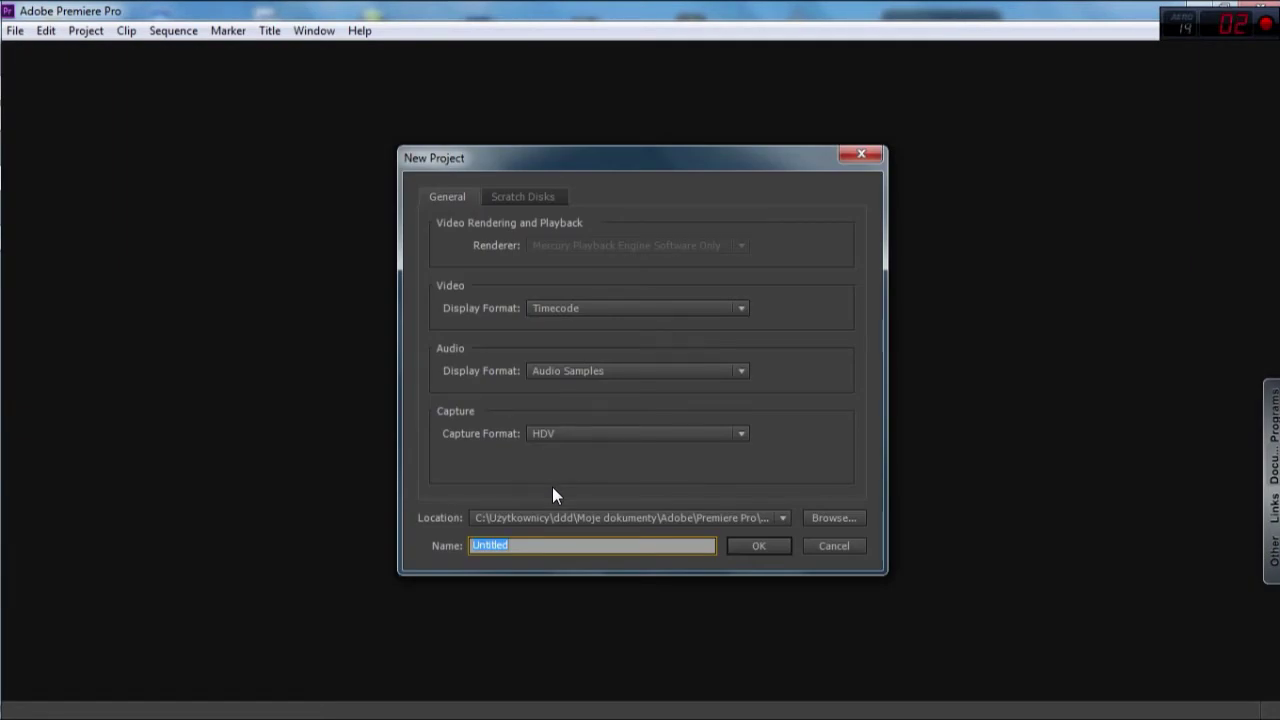
left_click(505, 195)
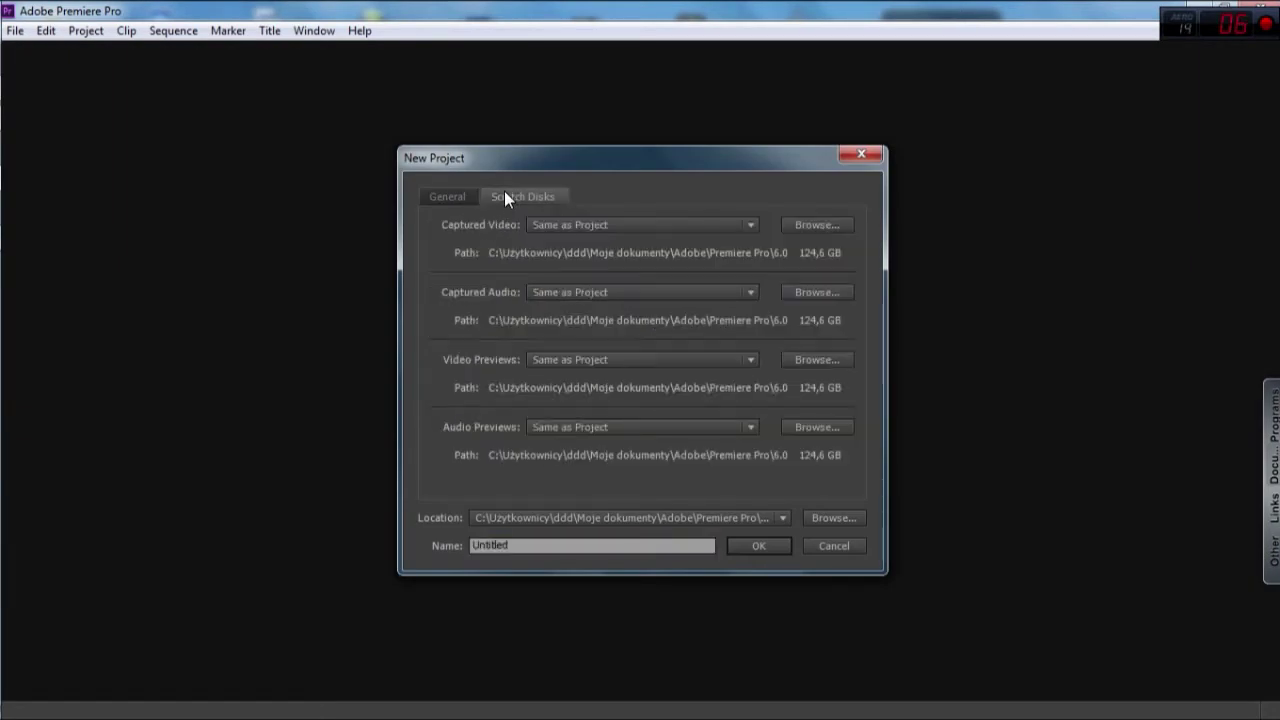
left_click(446, 196)
left_click(563, 305)
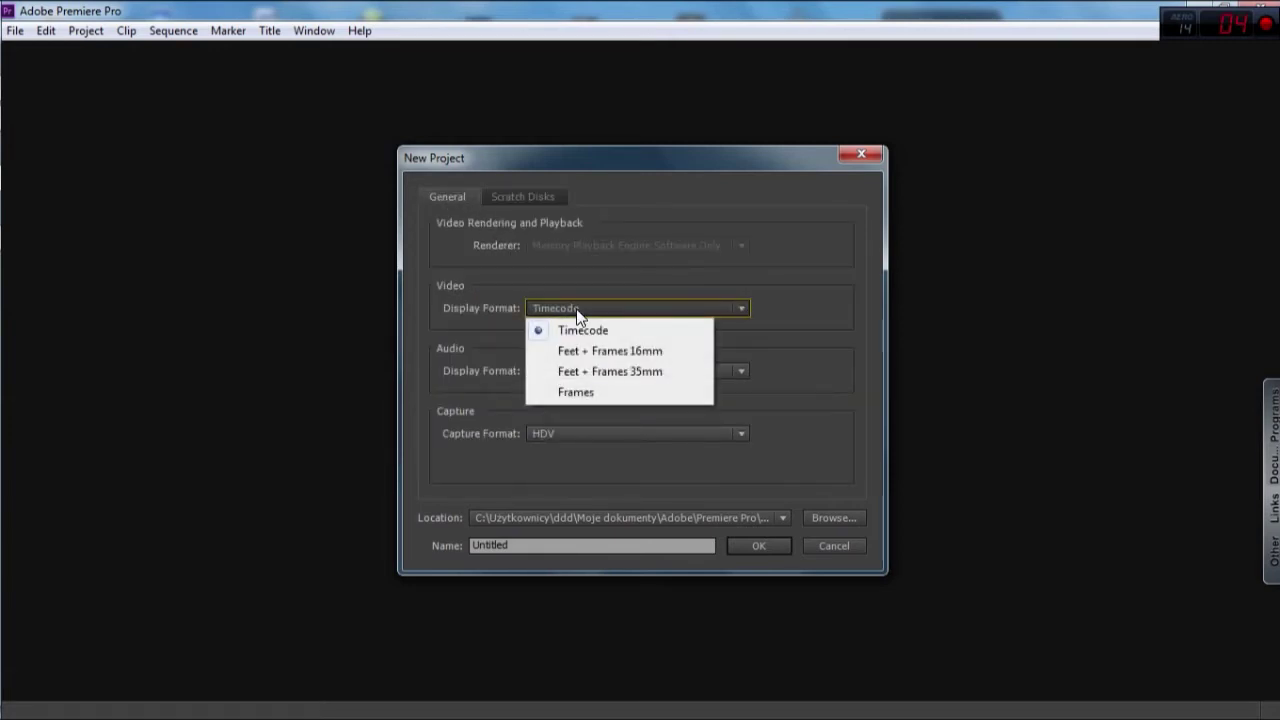
left_click(580, 328)
left_click(584, 369)
left_click(584, 390)
left_click(594, 433)
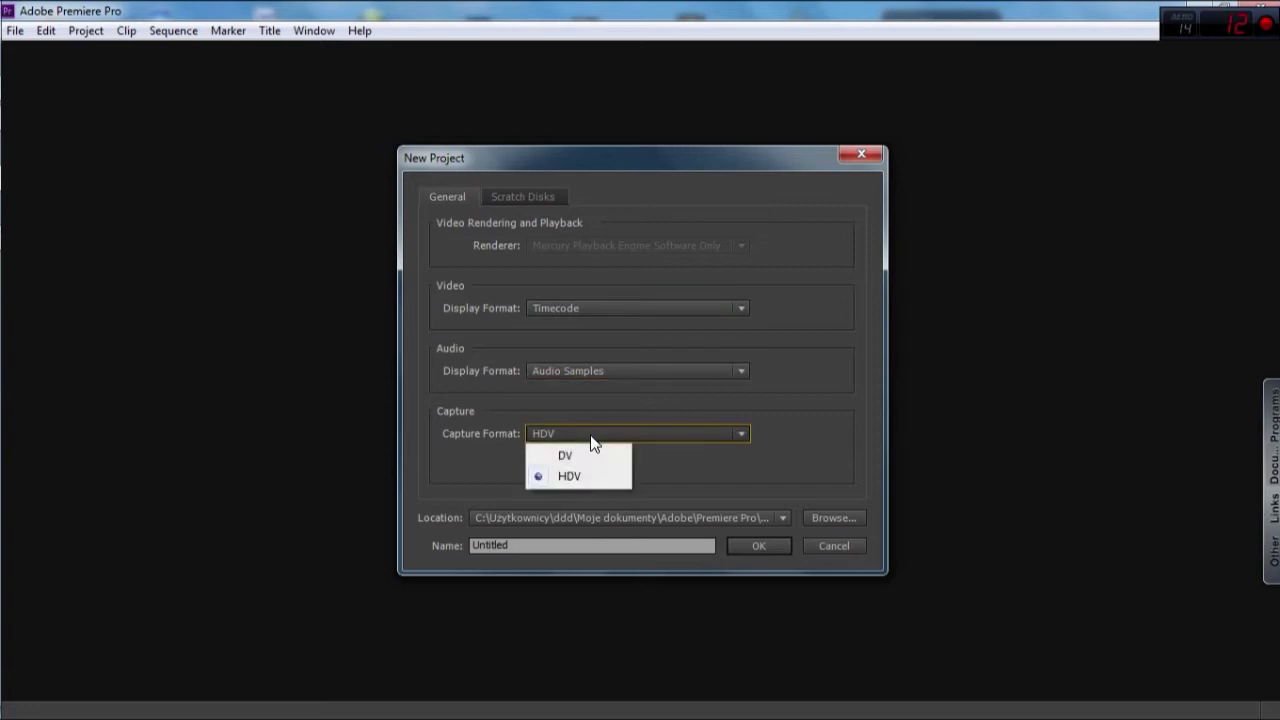
left_click(614, 441)
Replace the Untitled project name with 'srakarobaka' and create the project.
left_click(526, 545)
left_click_drag(526, 545, 466, 543)
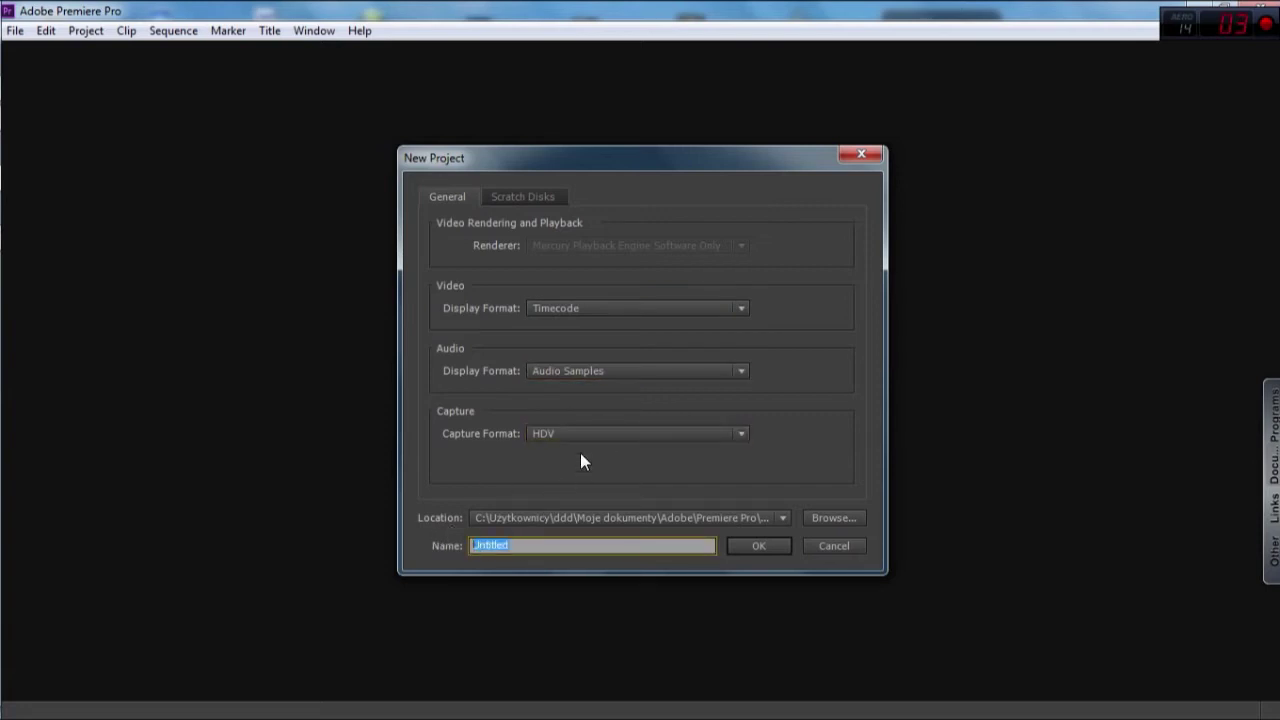
key("BackSpace")
type("praka")
type("robaka")
left_click(759, 545)
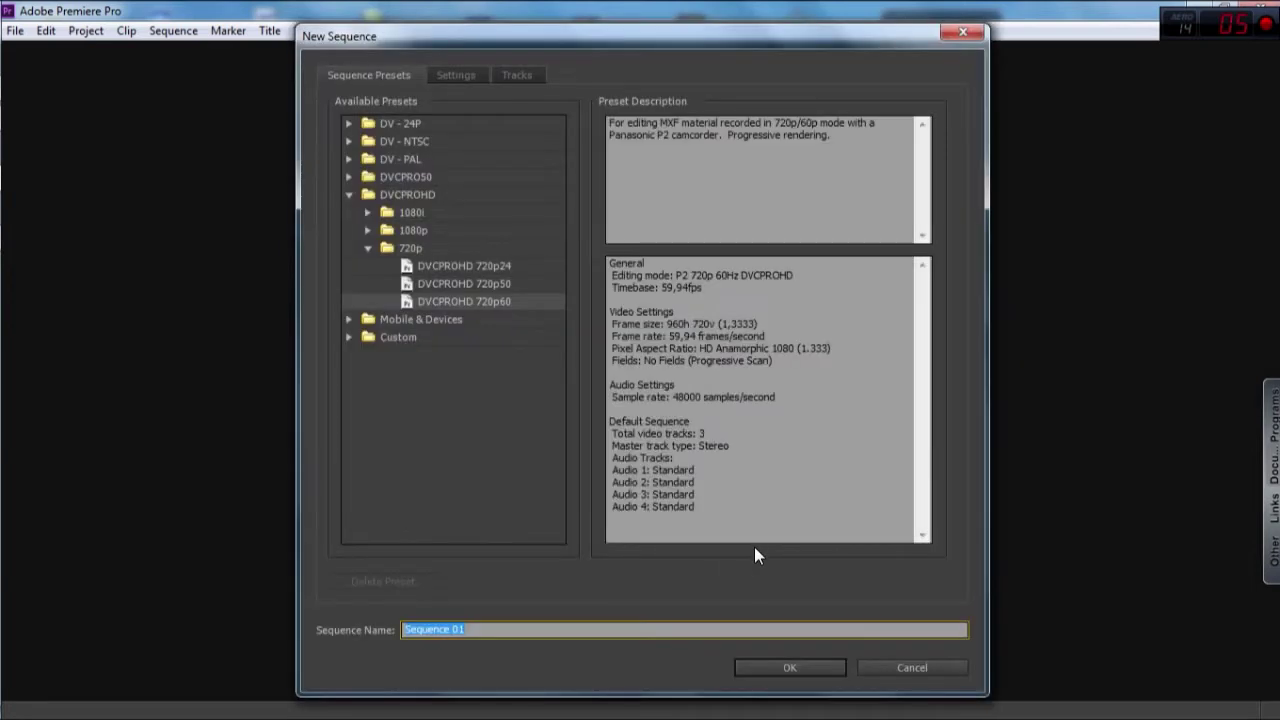
Clear the preselected DVCPROHD 720p60 preset so no sequence preset is chosen.
left_click(467, 470)
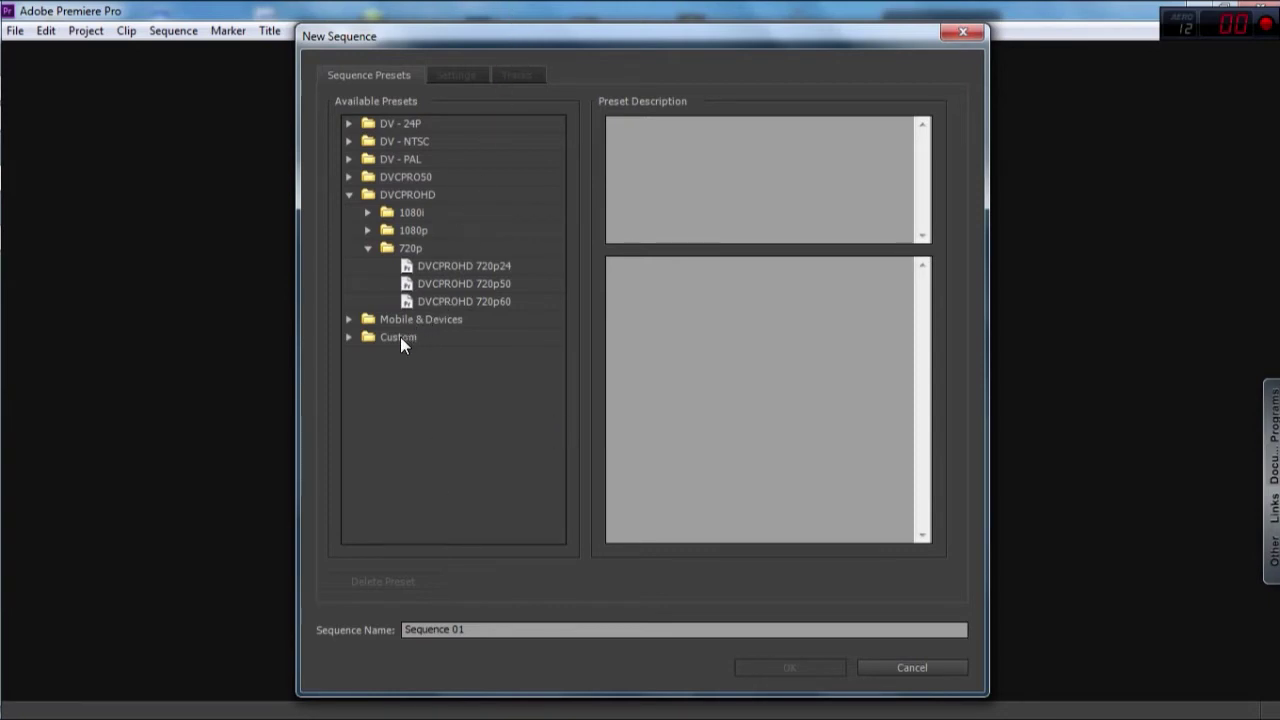
Compare the Custom YT, Fraps and DVCPROHD 720p60 presets, then pick Fraps (1366×768, 60 fps) and view its settings.
left_click(350, 337)
left_click(422, 358)
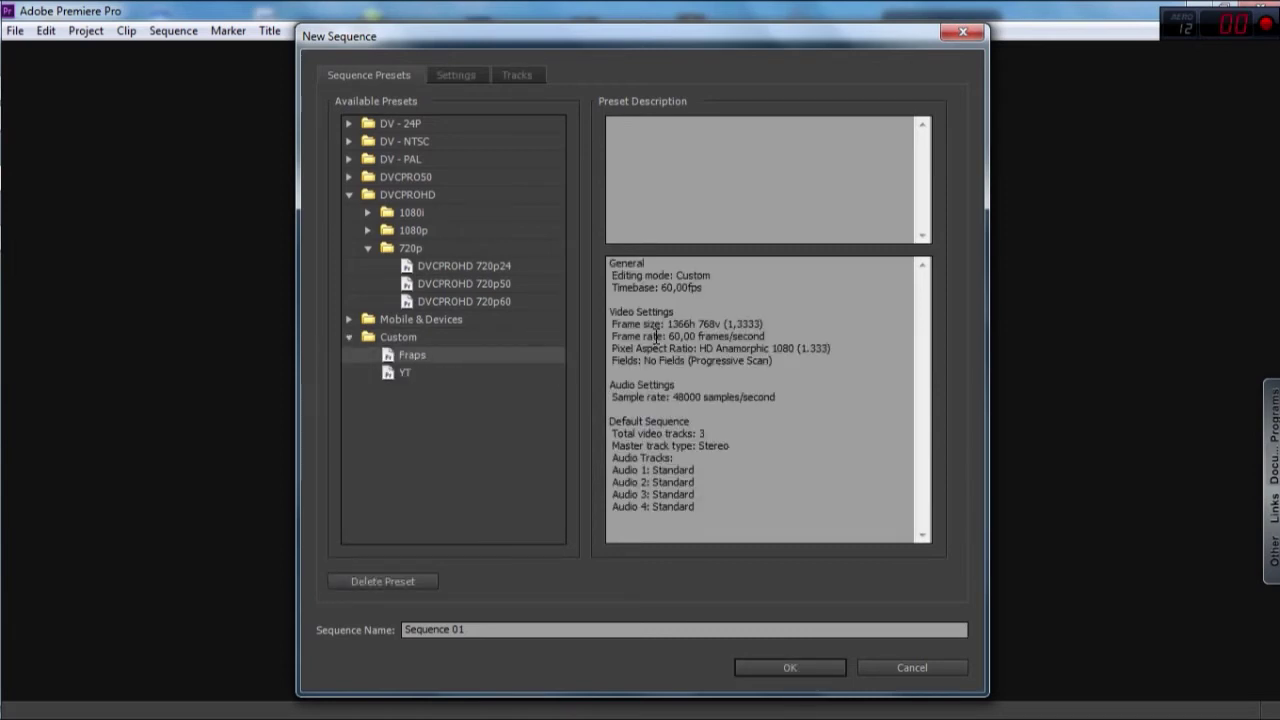
left_click(438, 374)
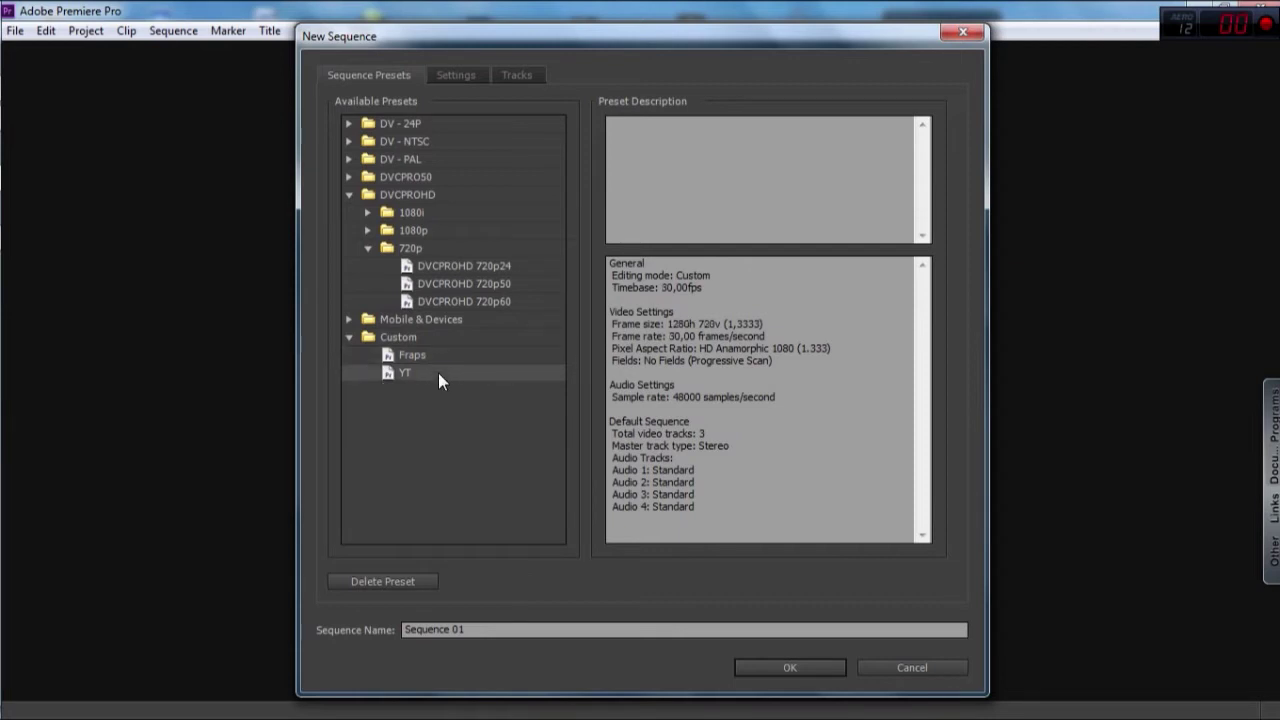
left_click(434, 355)
left_click(432, 372)
left_click(448, 296)
left_click(426, 375)
left_click(424, 356)
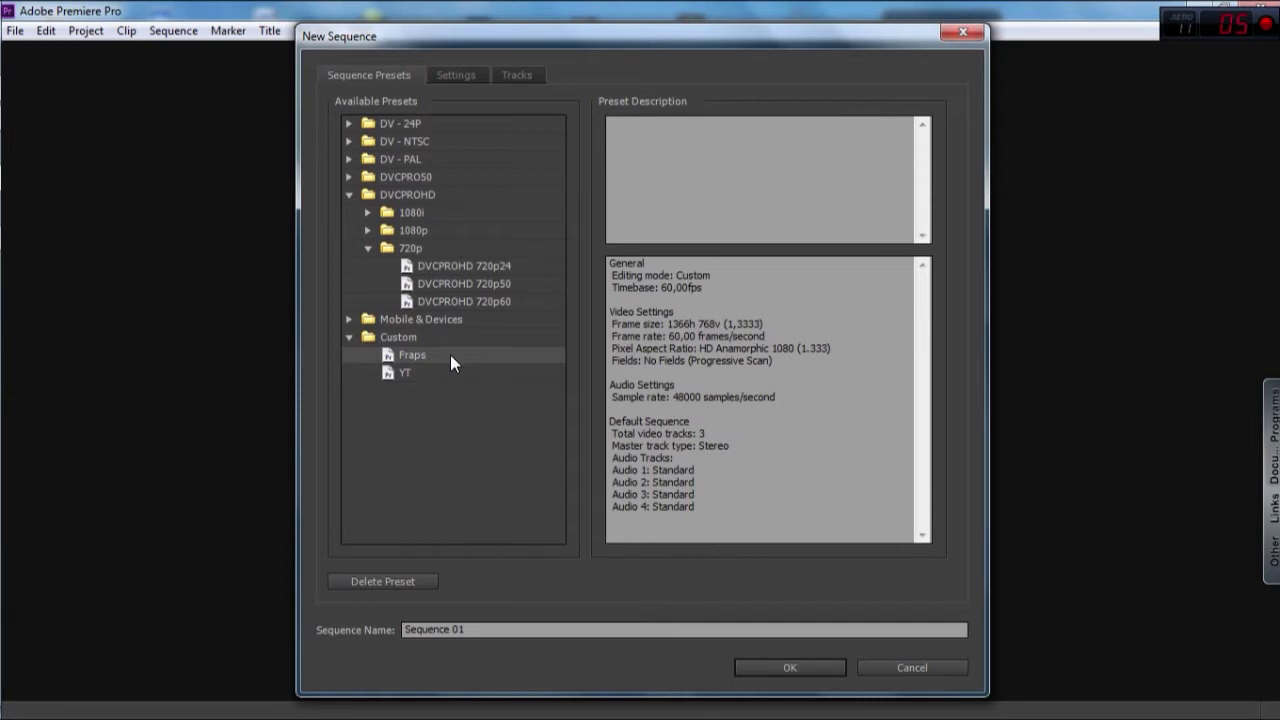
left_click(440, 75)
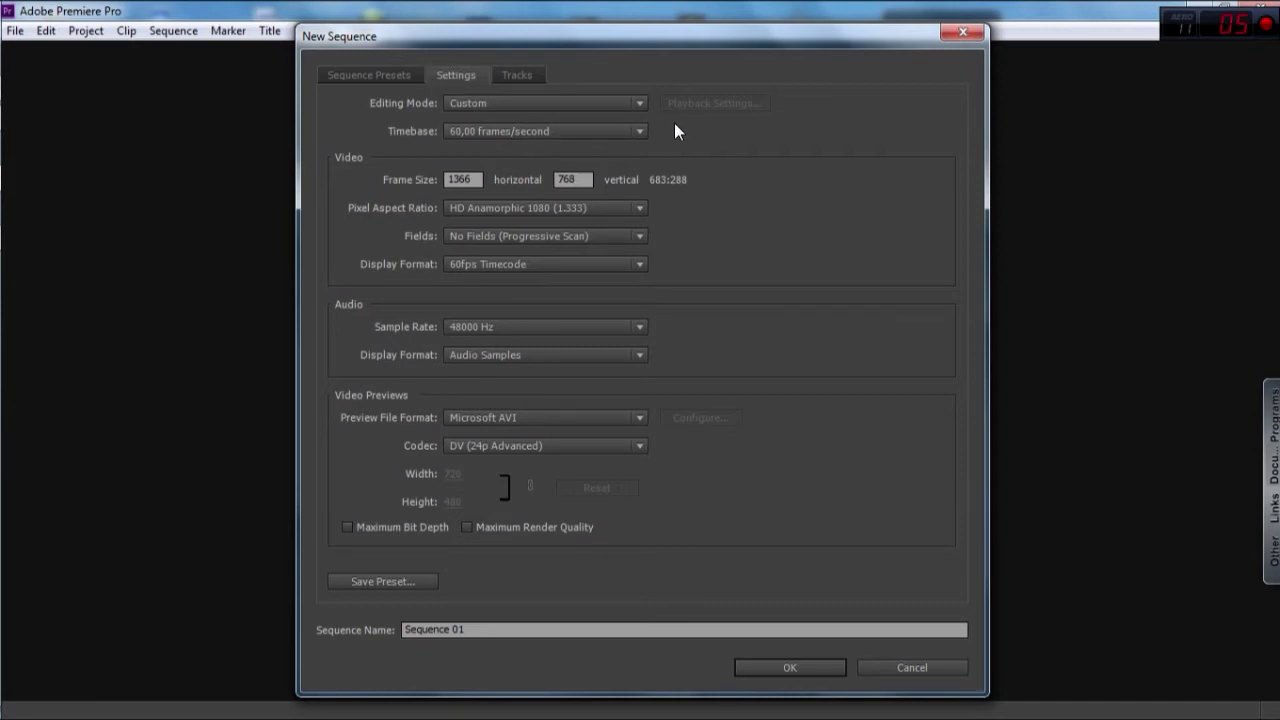
Switch Editing Mode to P2 720p 60Hz DVCPROHD and back to Custom, keeping the 60 fps timebase.
left_click(608, 103)
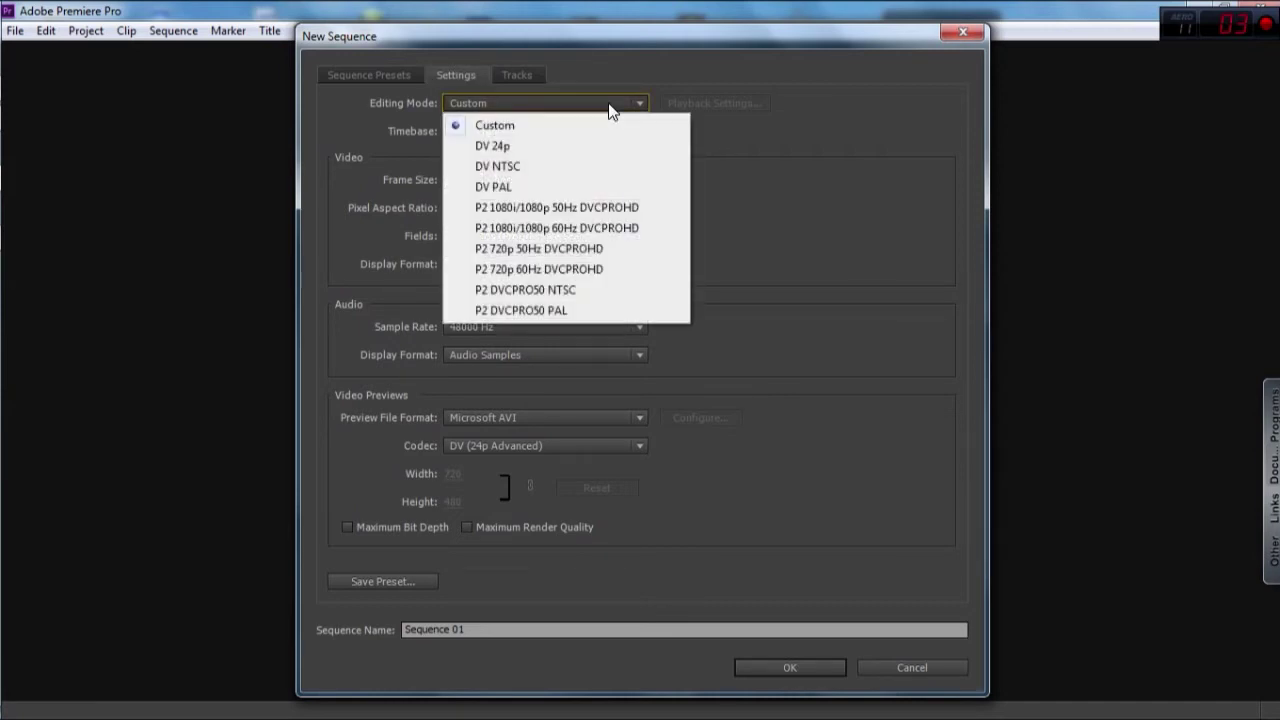
left_click(580, 269)
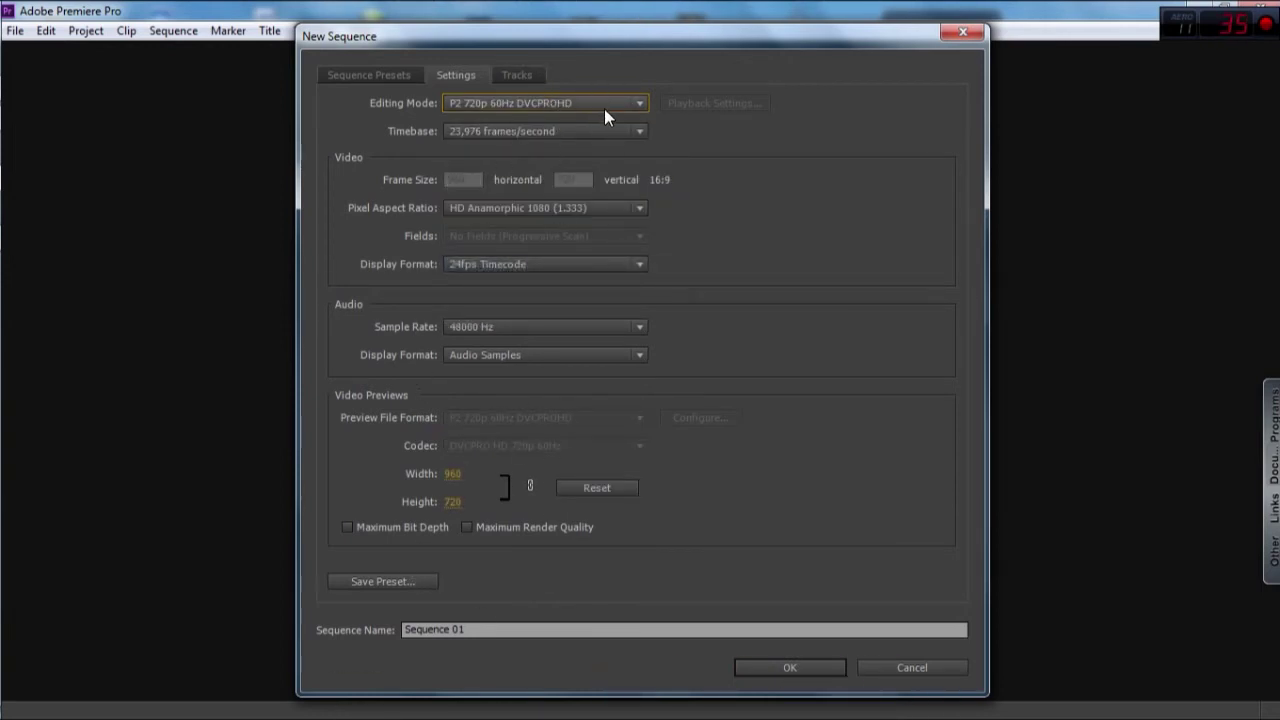
left_click(602, 103)
left_click(597, 120)
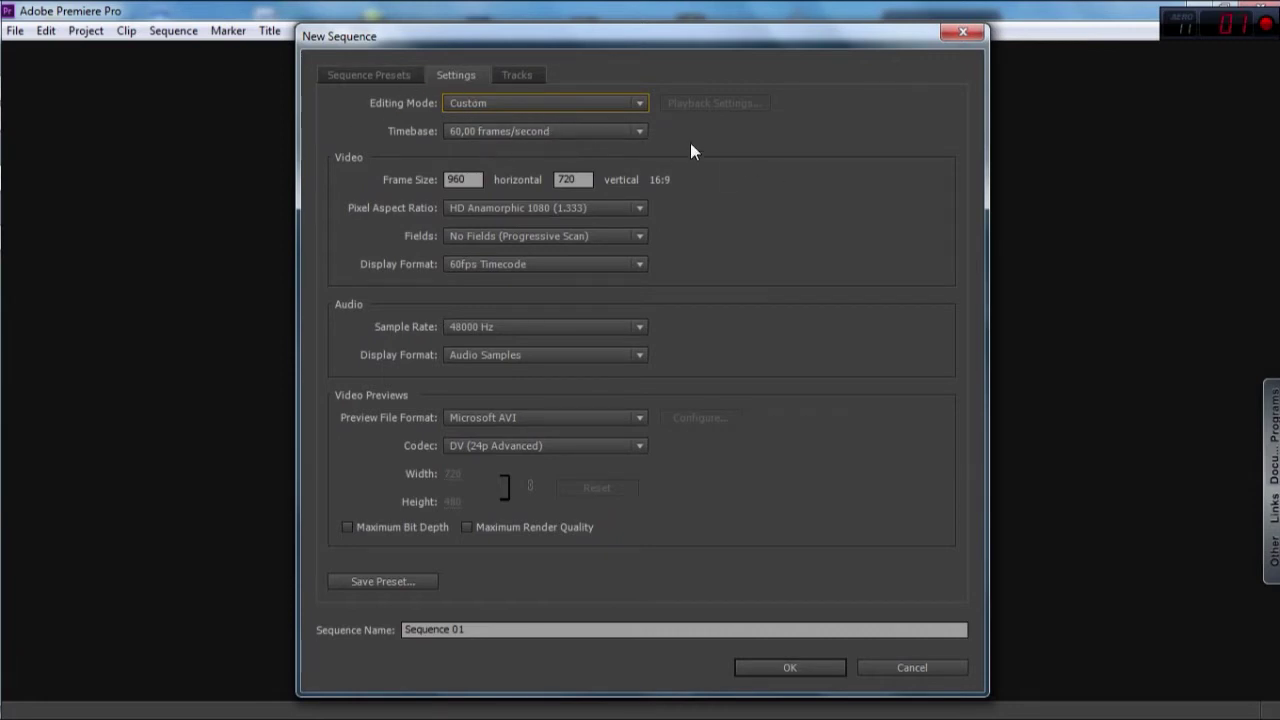
left_click(610, 130)
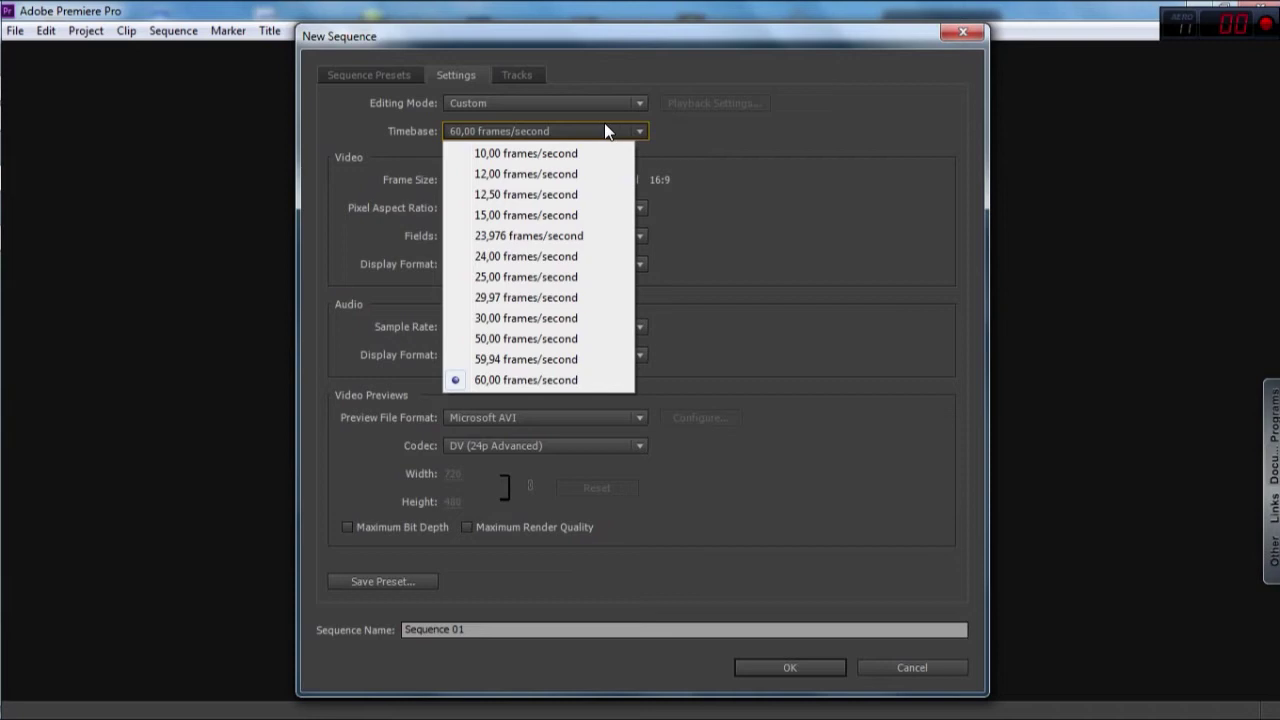
left_click(876, 339)
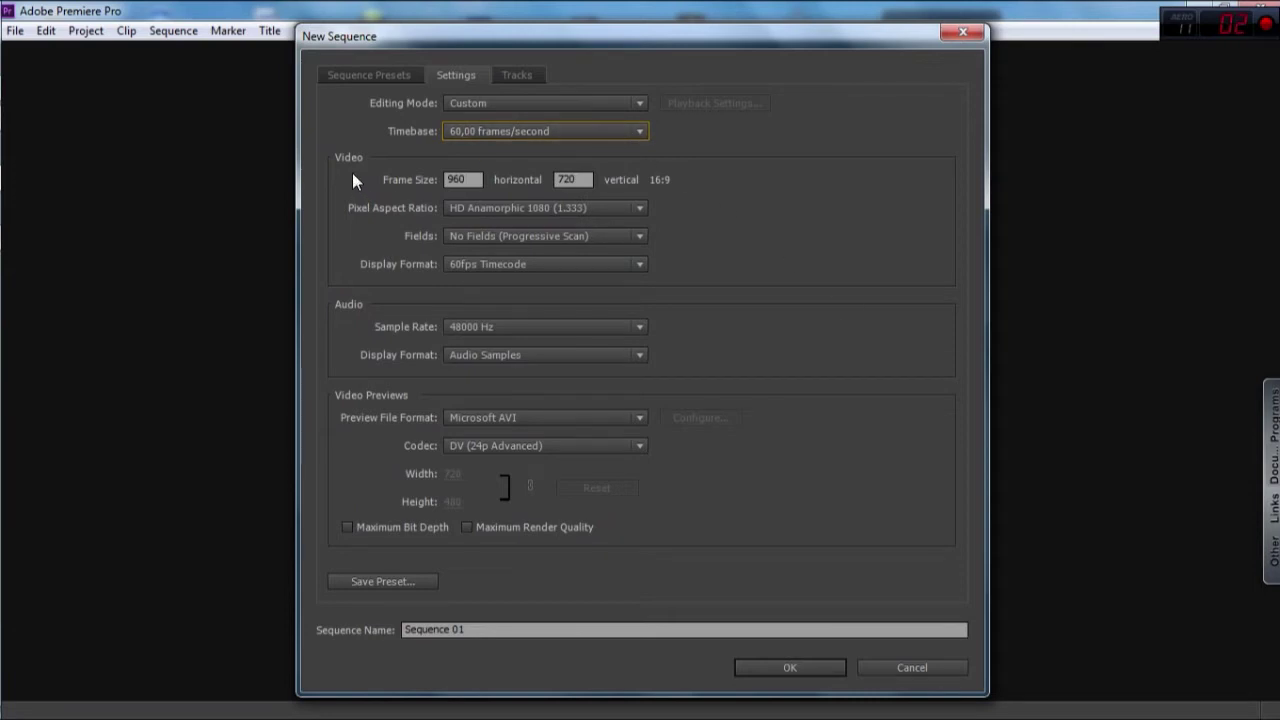
left_click(468, 178)
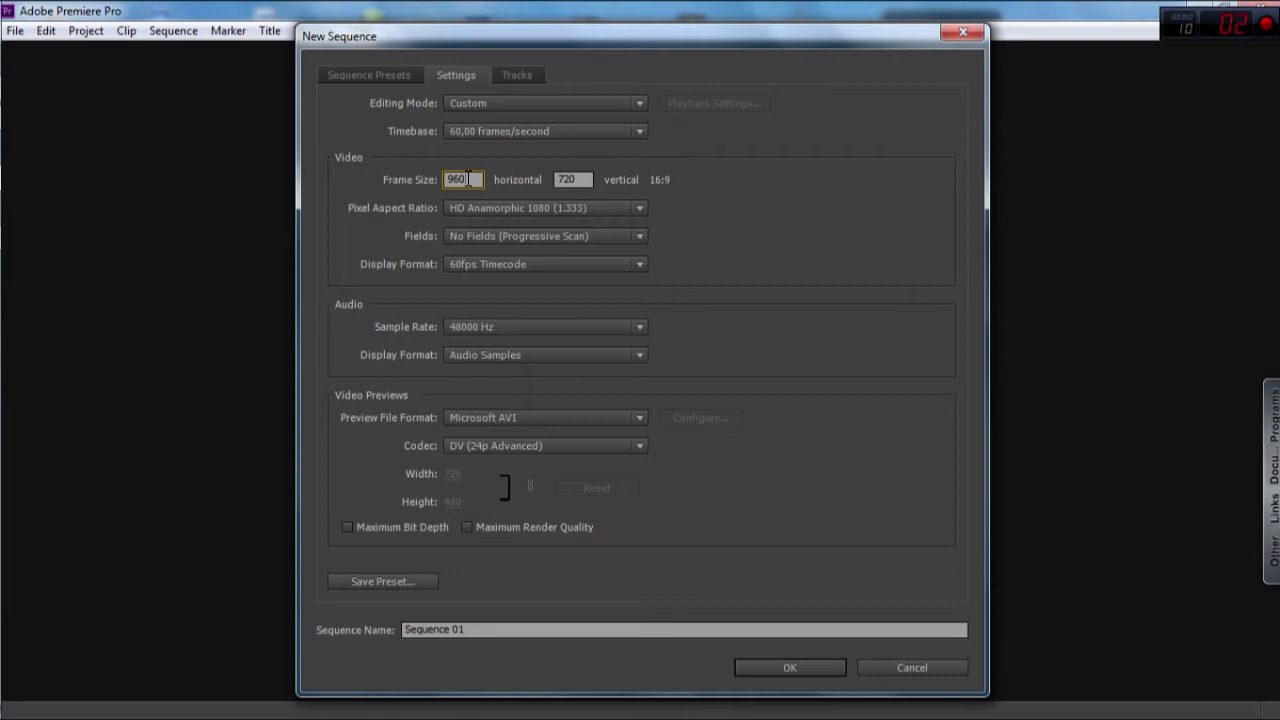
Set the sequence frame size to 1366 wide by 768 high.
key("BackSpace")
key("BackSpace")
key("BackSpace")
type("1366")
left_click(580, 178)
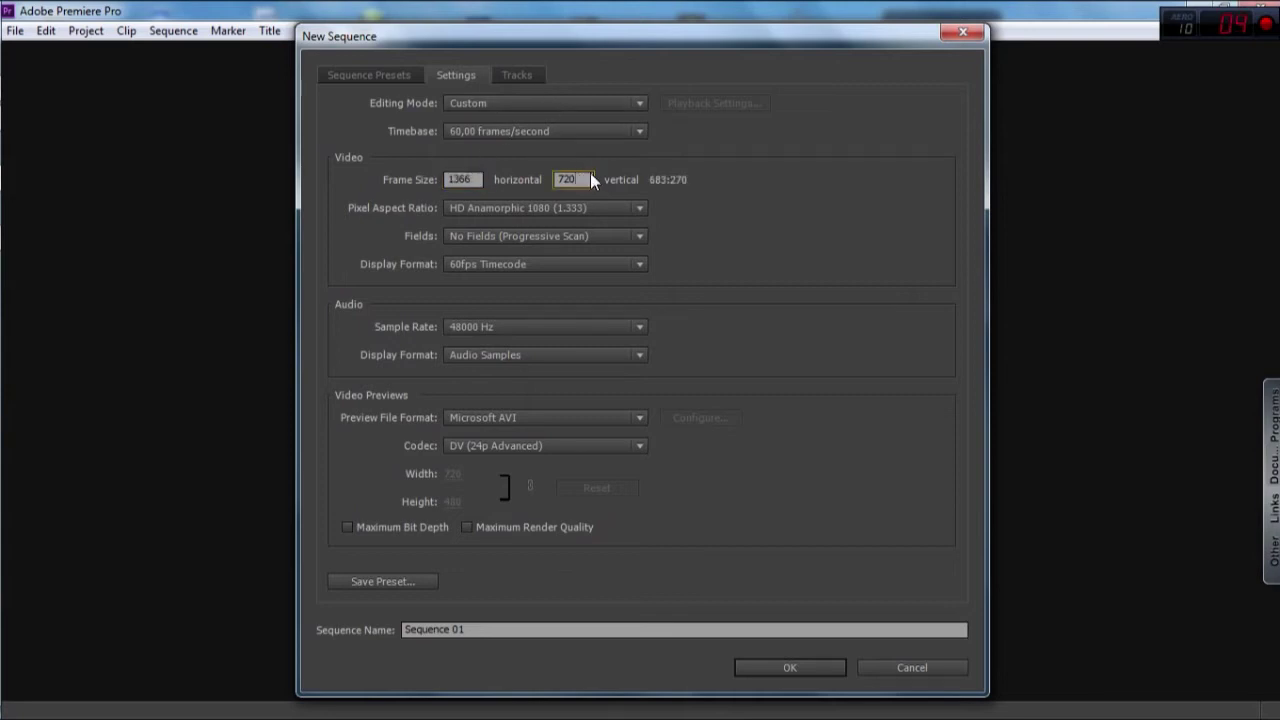
type("7")
type("68")
key("BackSpace")
type("8")
Keep HD Anamorphic 1080 pixel aspect, progressive scan and 60fps Timecode display format.
left_click(596, 208)
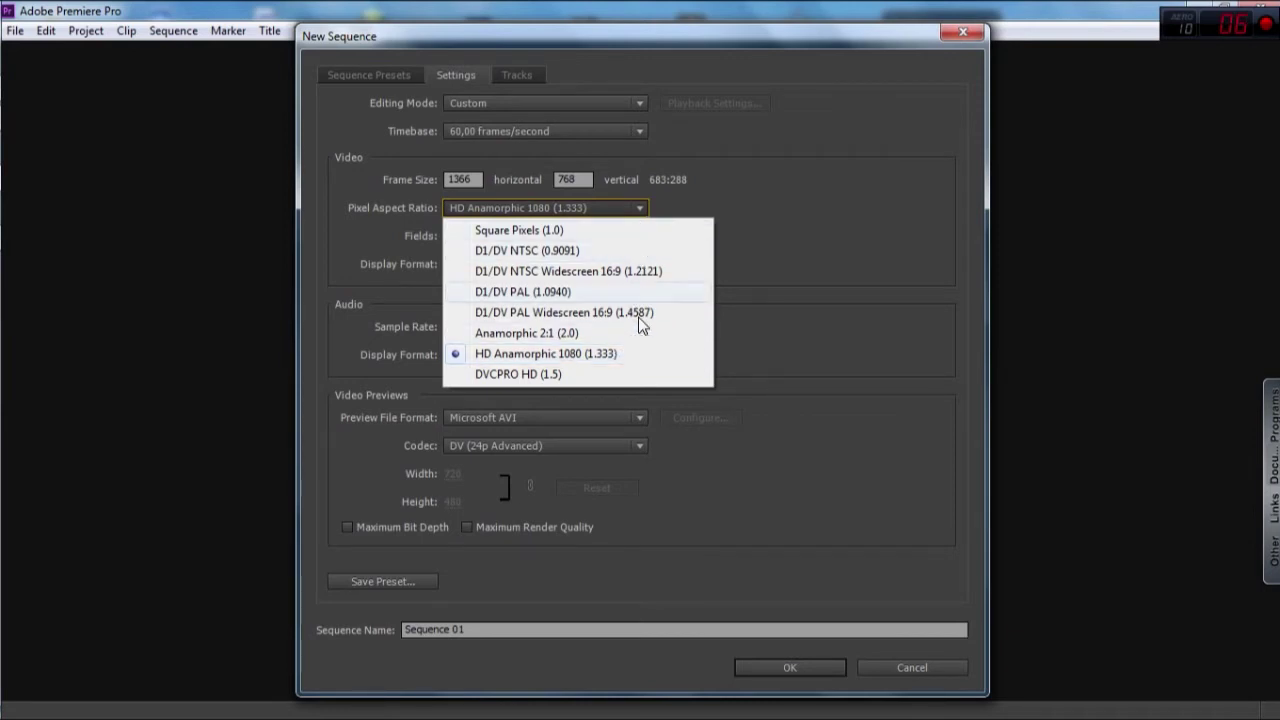
left_click(640, 353)
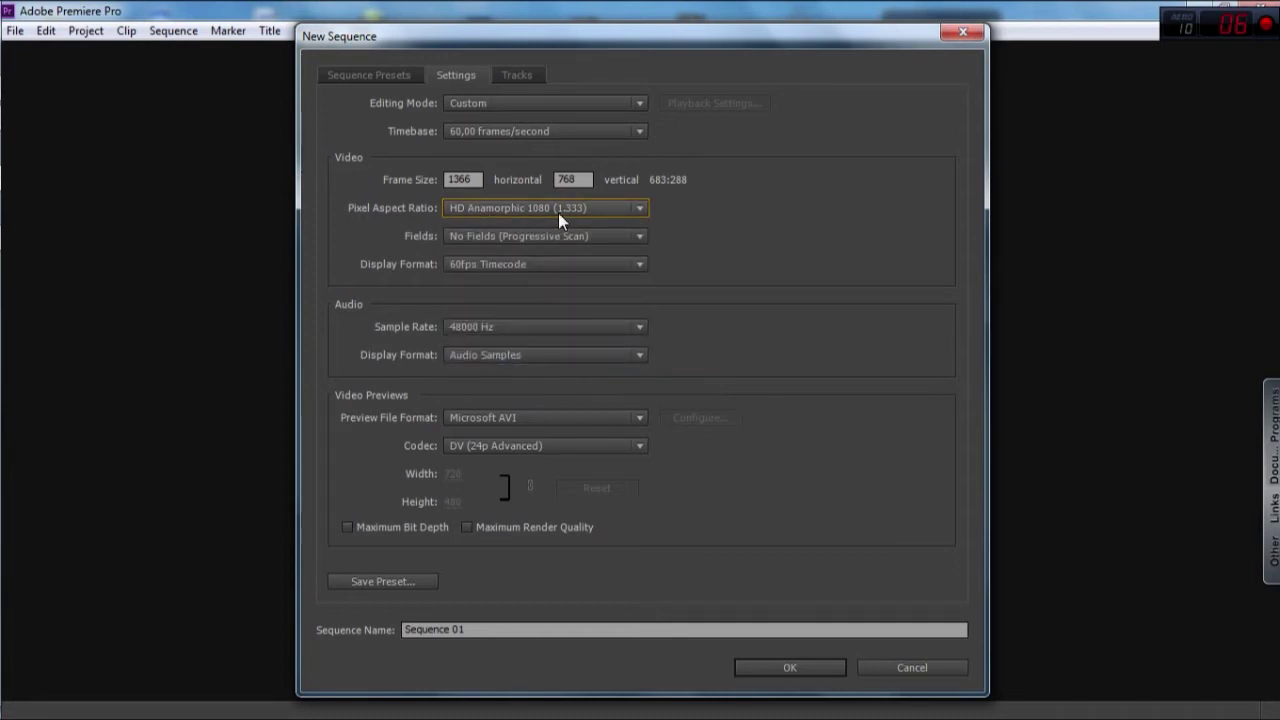
left_click(592, 237)
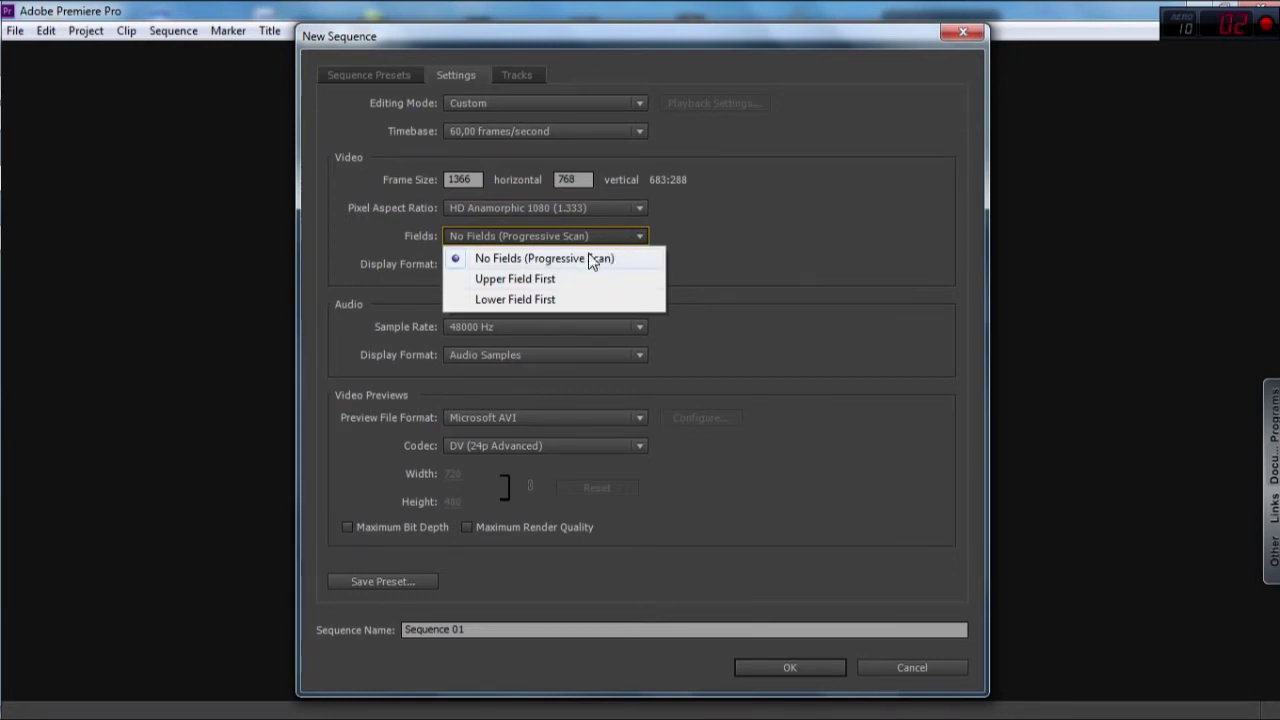
left_click(752, 260)
left_click(614, 264)
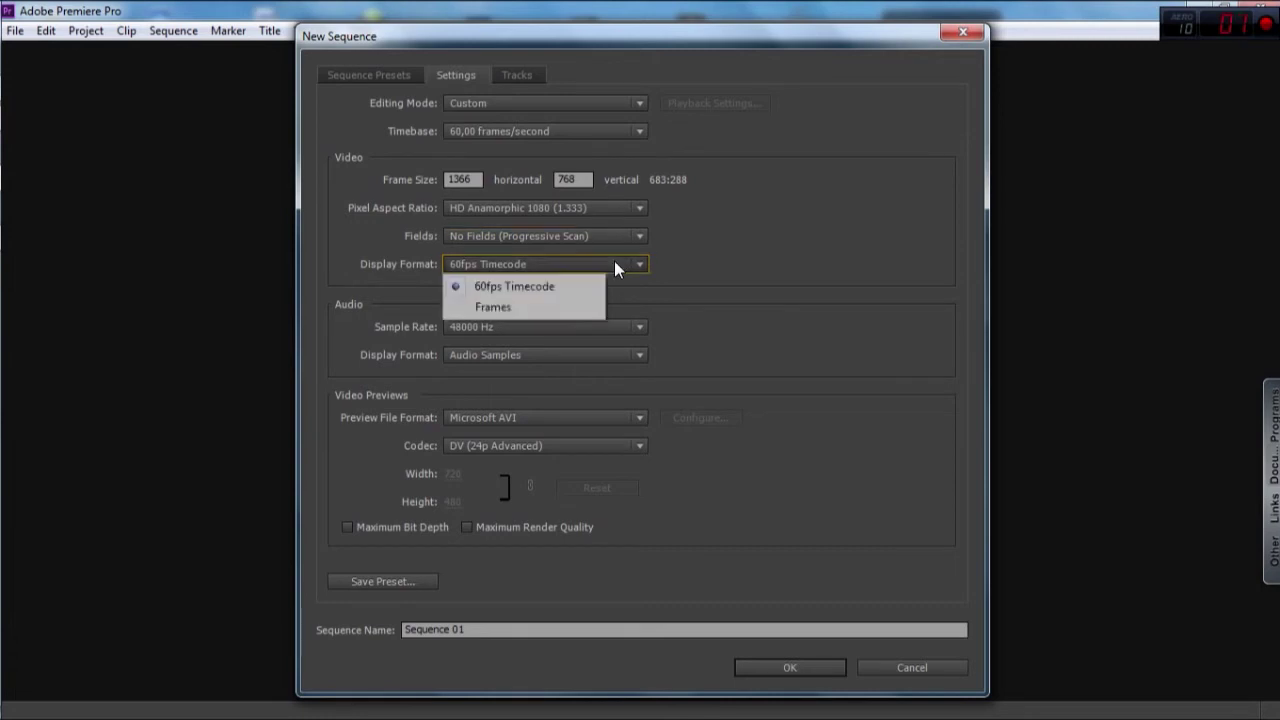
left_click(614, 262)
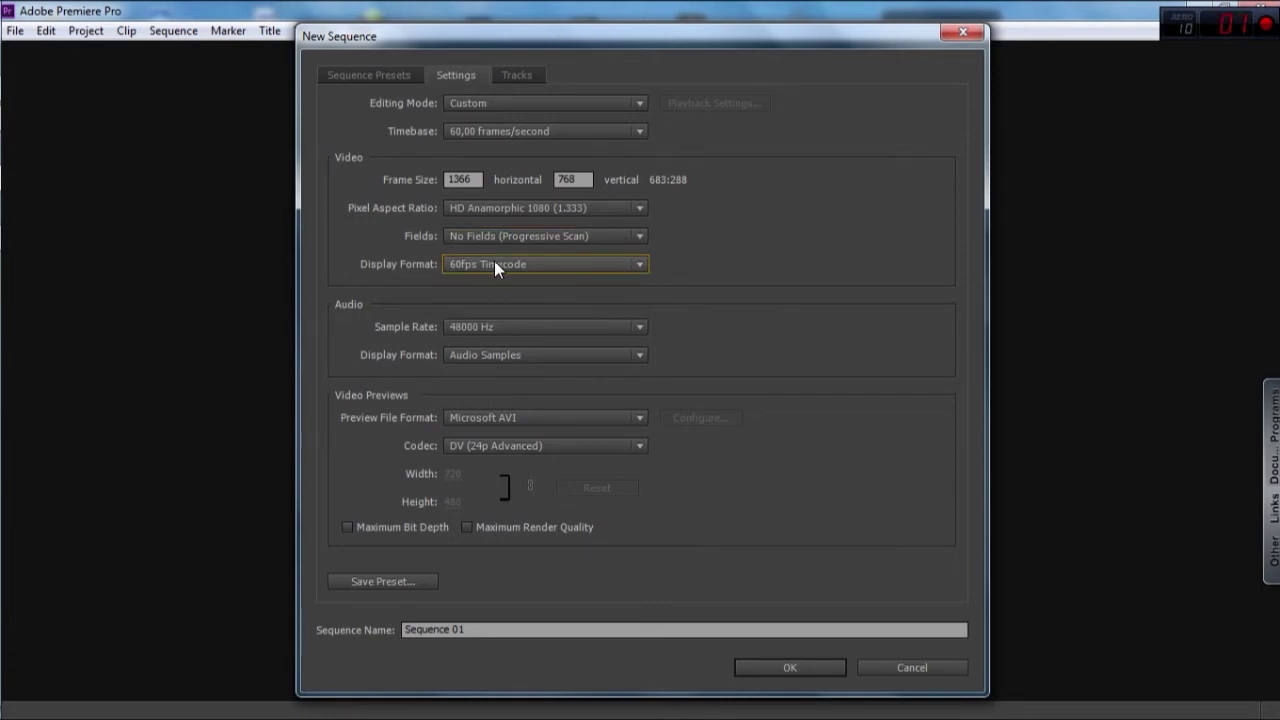
left_click(614, 327)
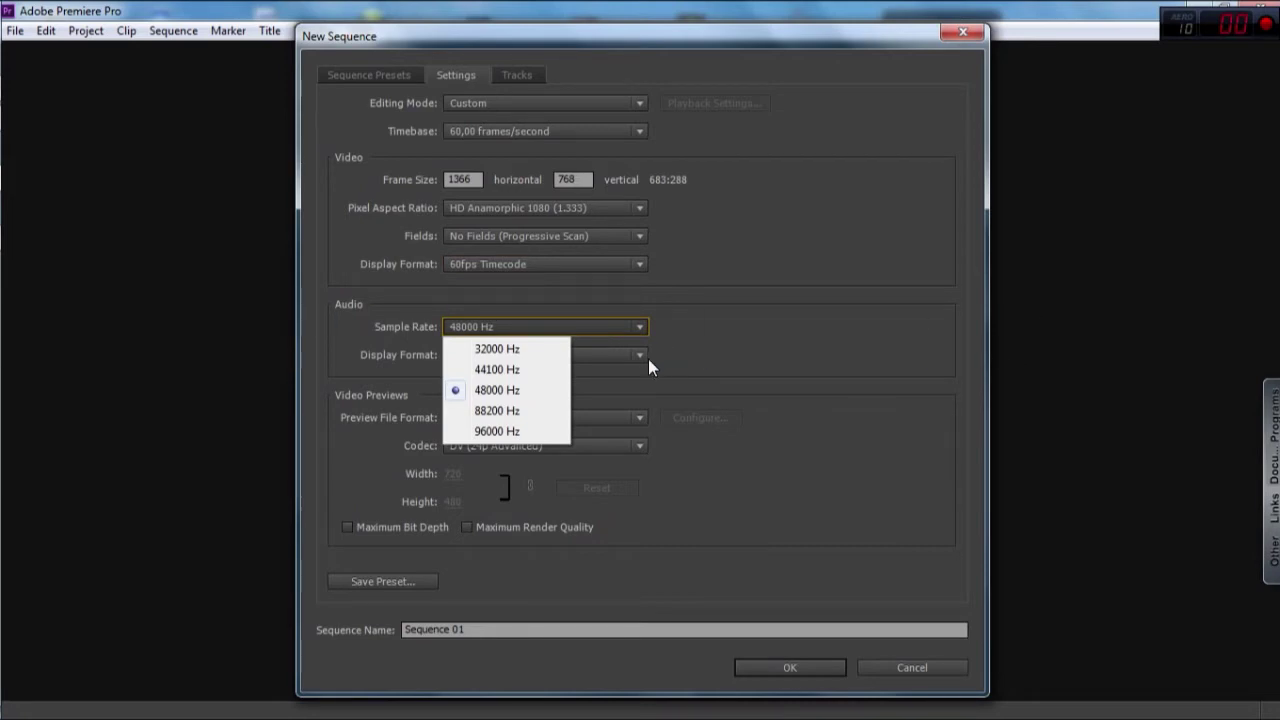
Try a 96000 Hz sample rate, then return it to 48000 Hz and keep the Audio Samples display format.
left_click(511, 432)
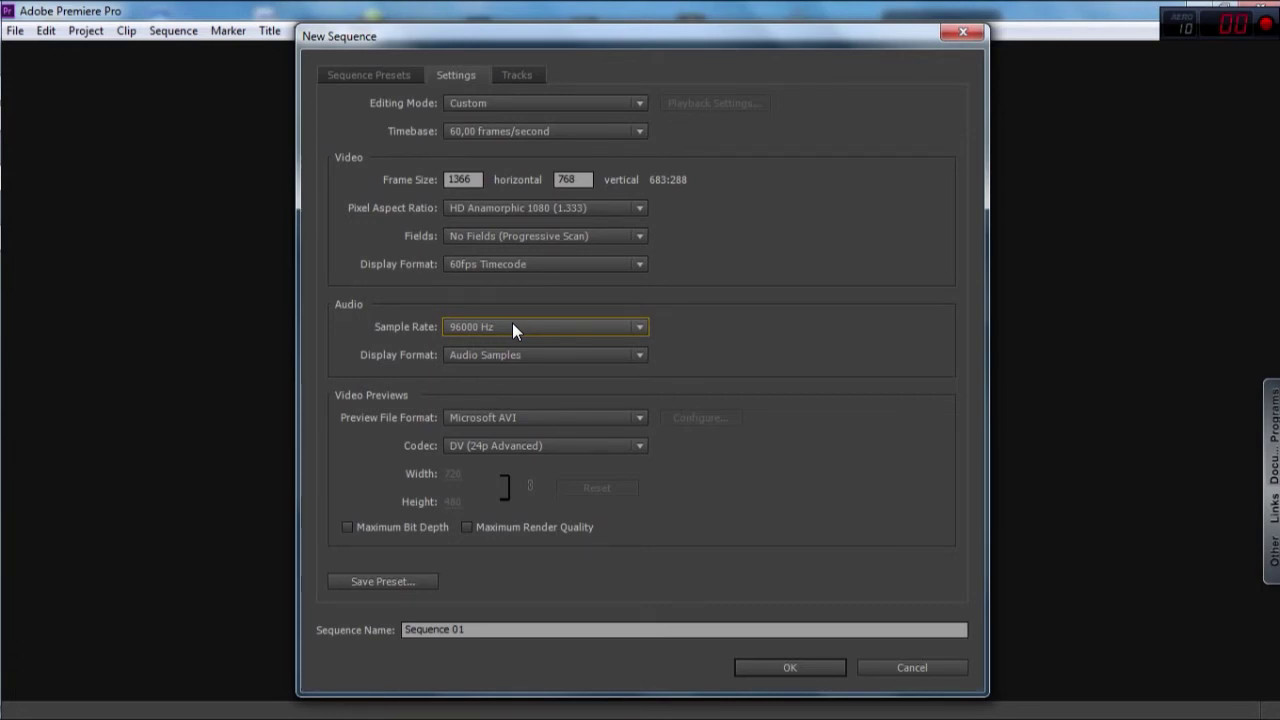
left_click(512, 330)
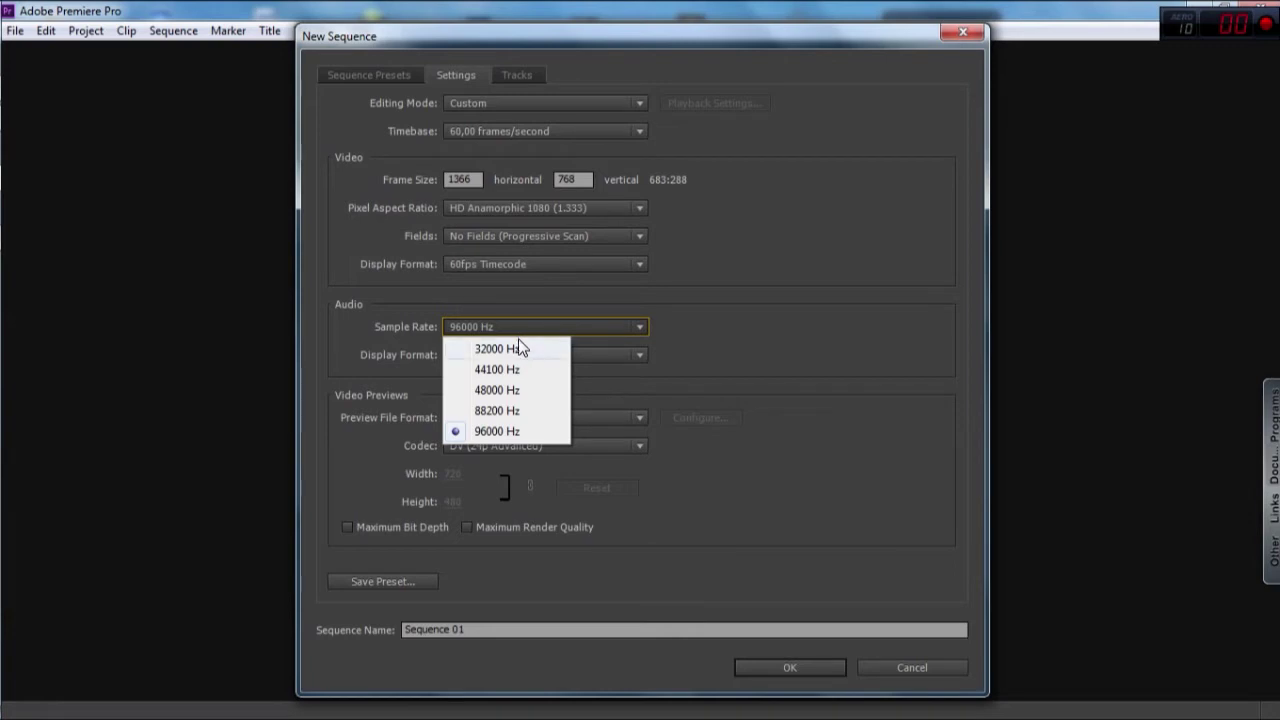
left_click(540, 392)
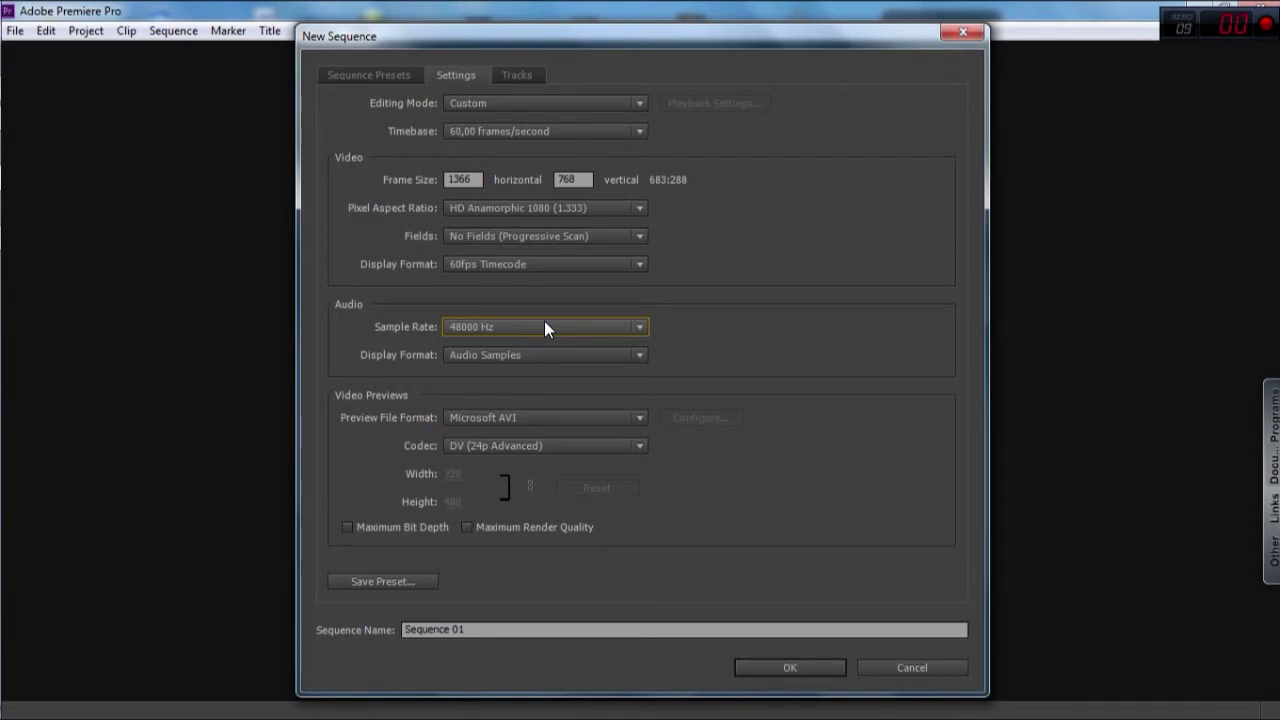
left_click(556, 356)
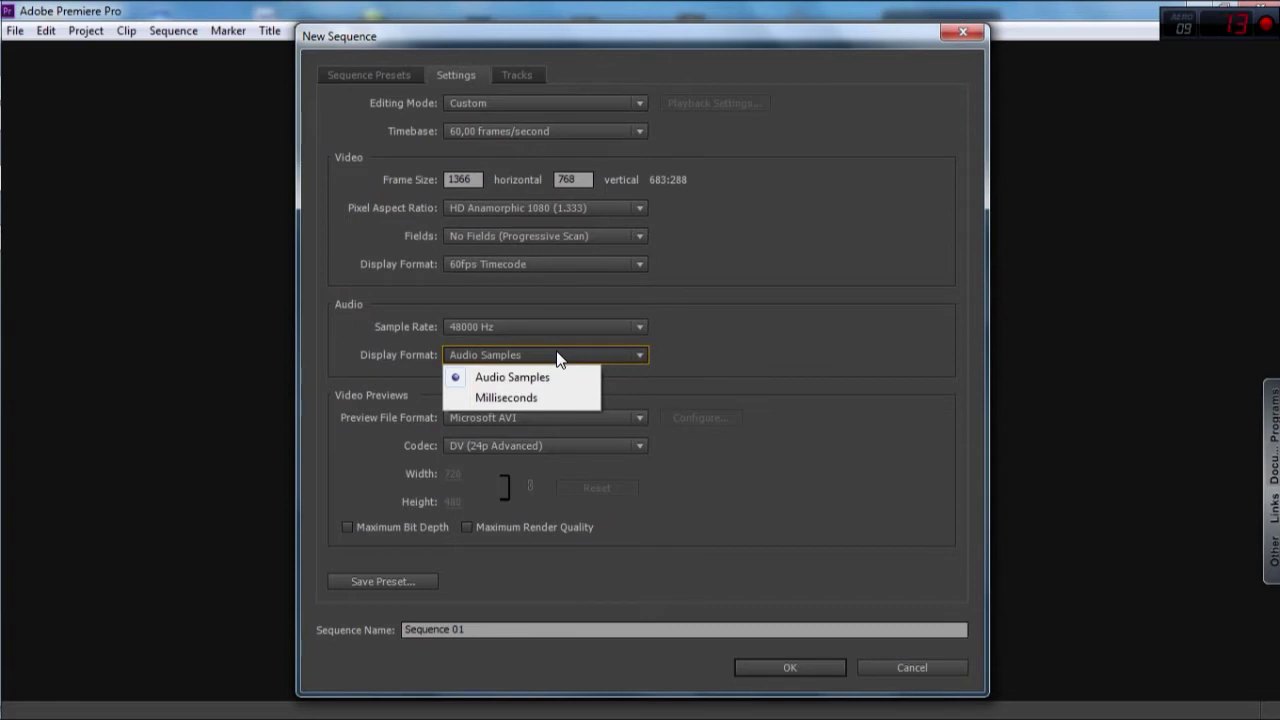
left_click(556, 356)
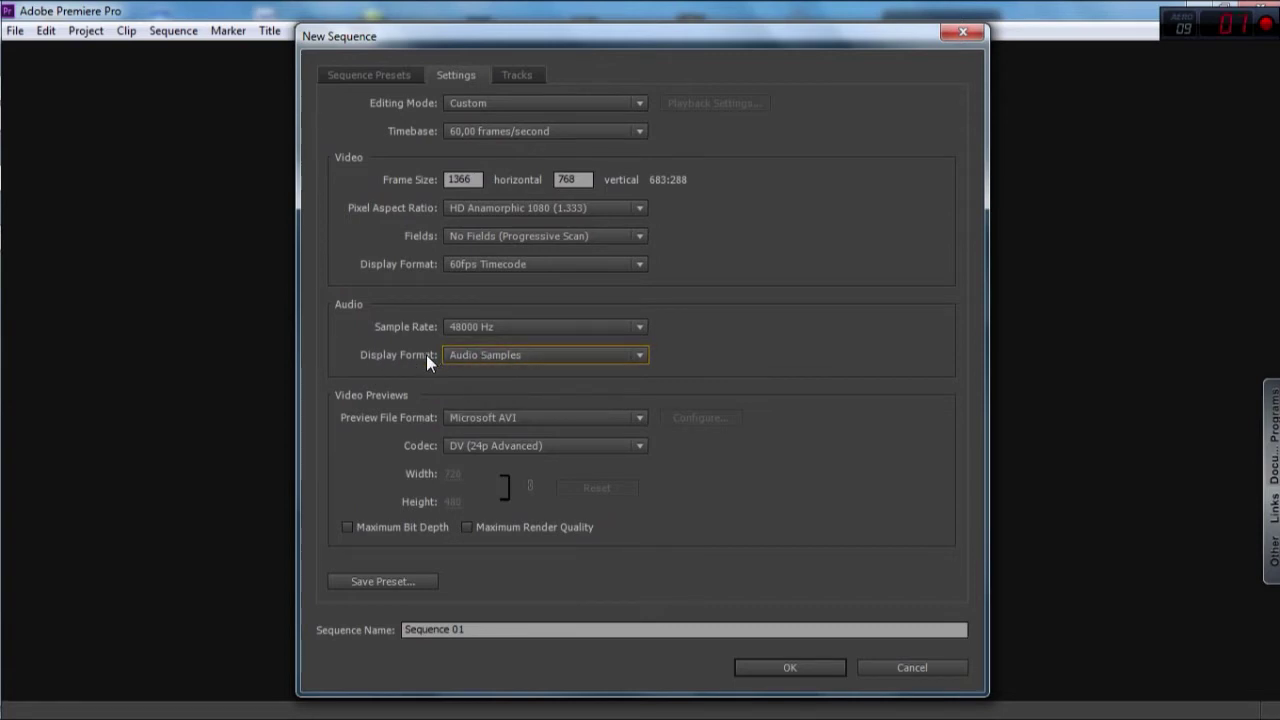
Keep the preview file format as Microsoft AVI with the DV (24p Advanced) codec.
left_click(550, 417)
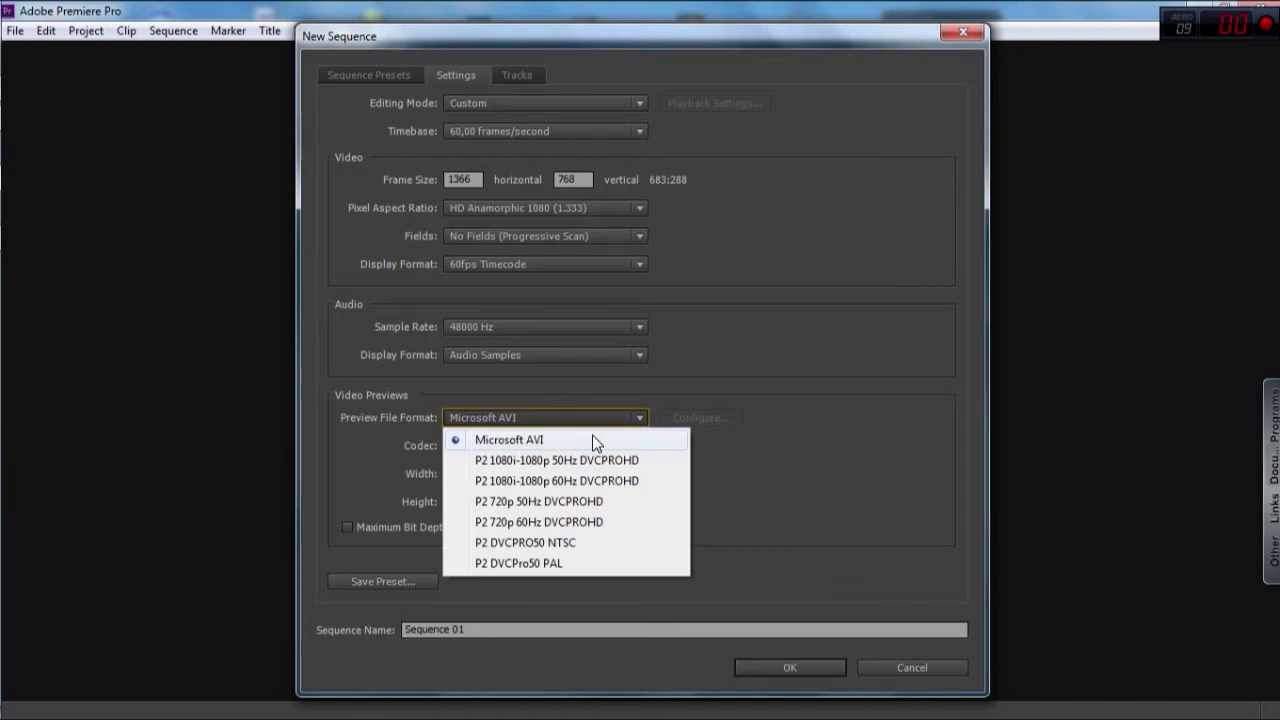
left_click(624, 439)
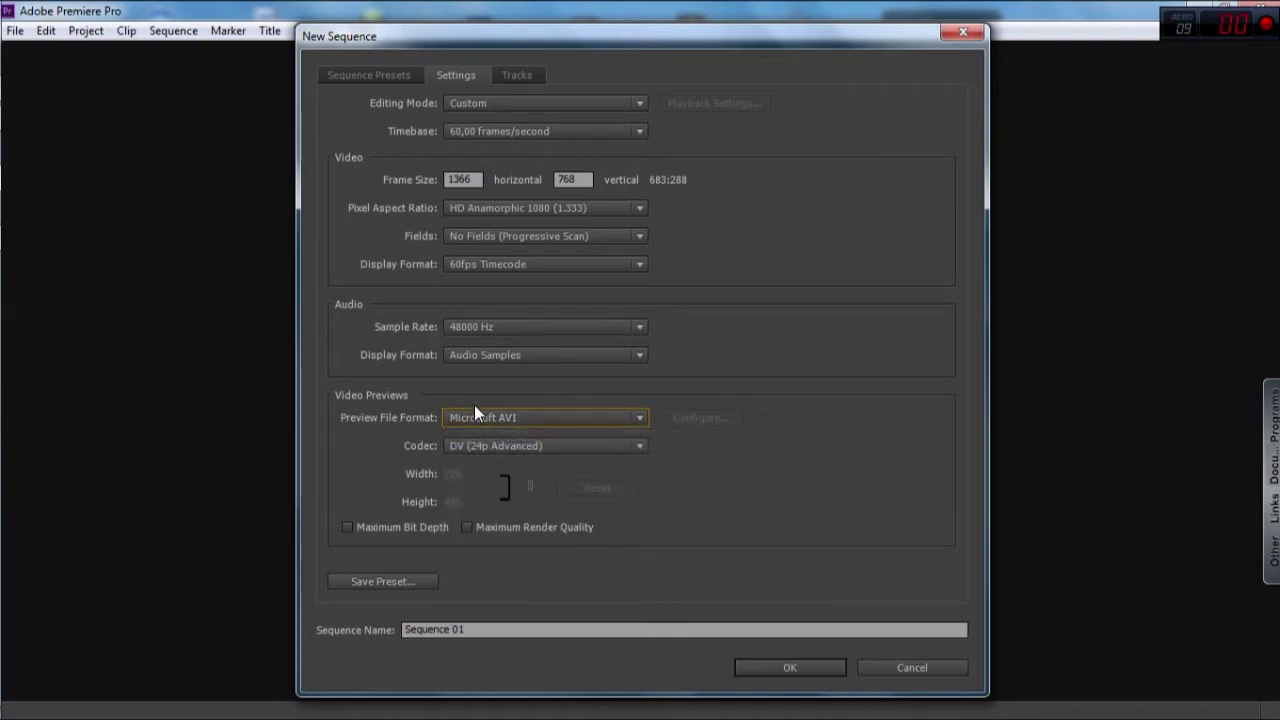
left_click(595, 447)
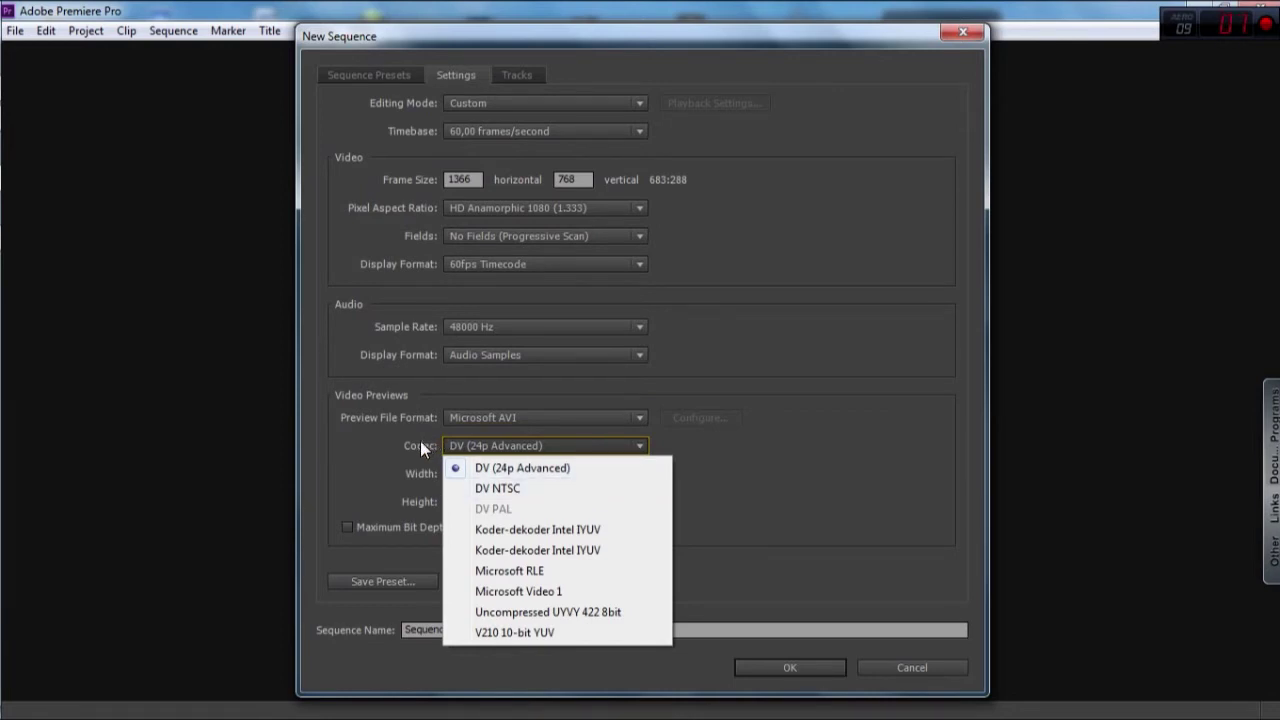
left_click(532, 469)
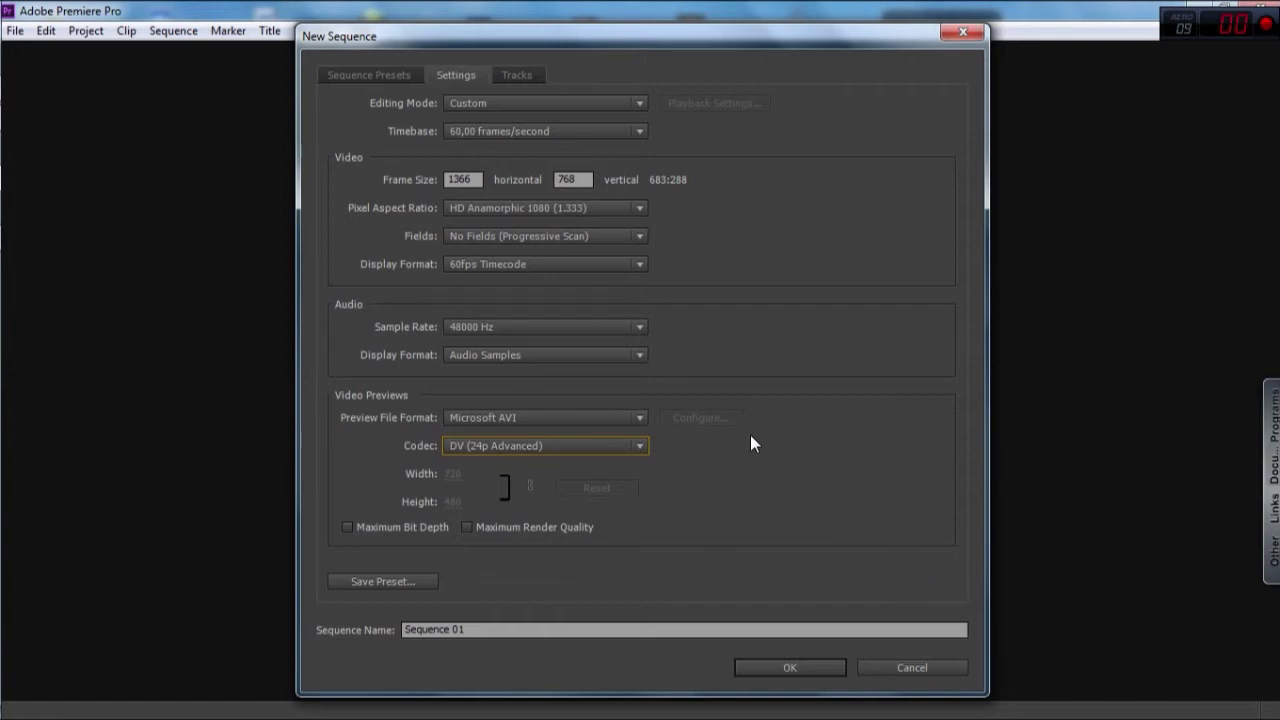
left_click(516, 70)
left_click(466, 73)
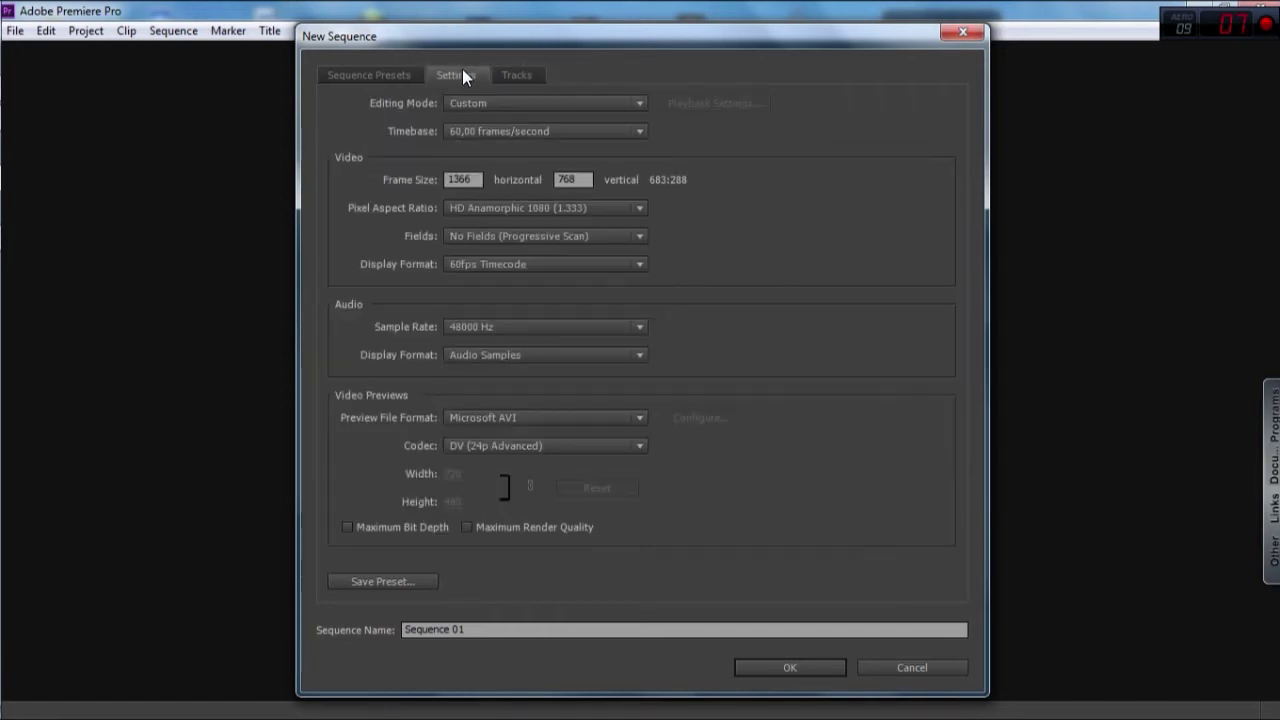
Try 5.1, Multichannel and Mono for the master audio track, then set it back to Stereo.
left_click(527, 73)
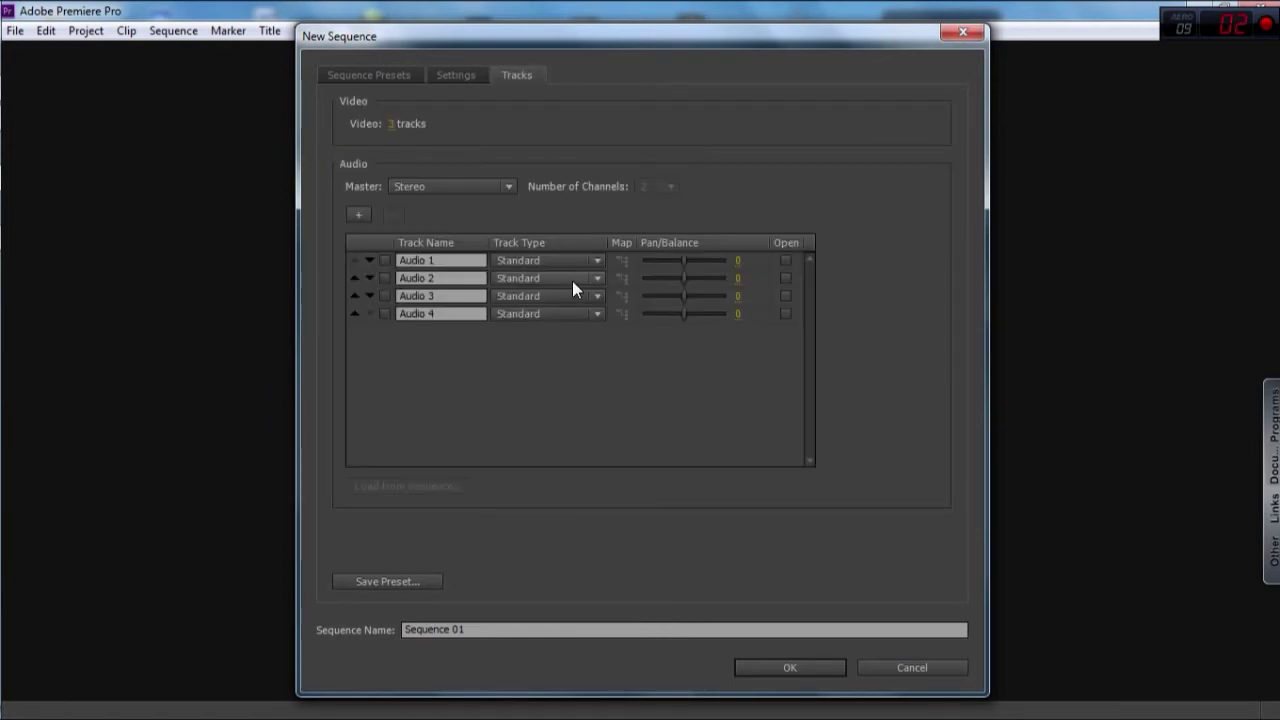
left_click(488, 186)
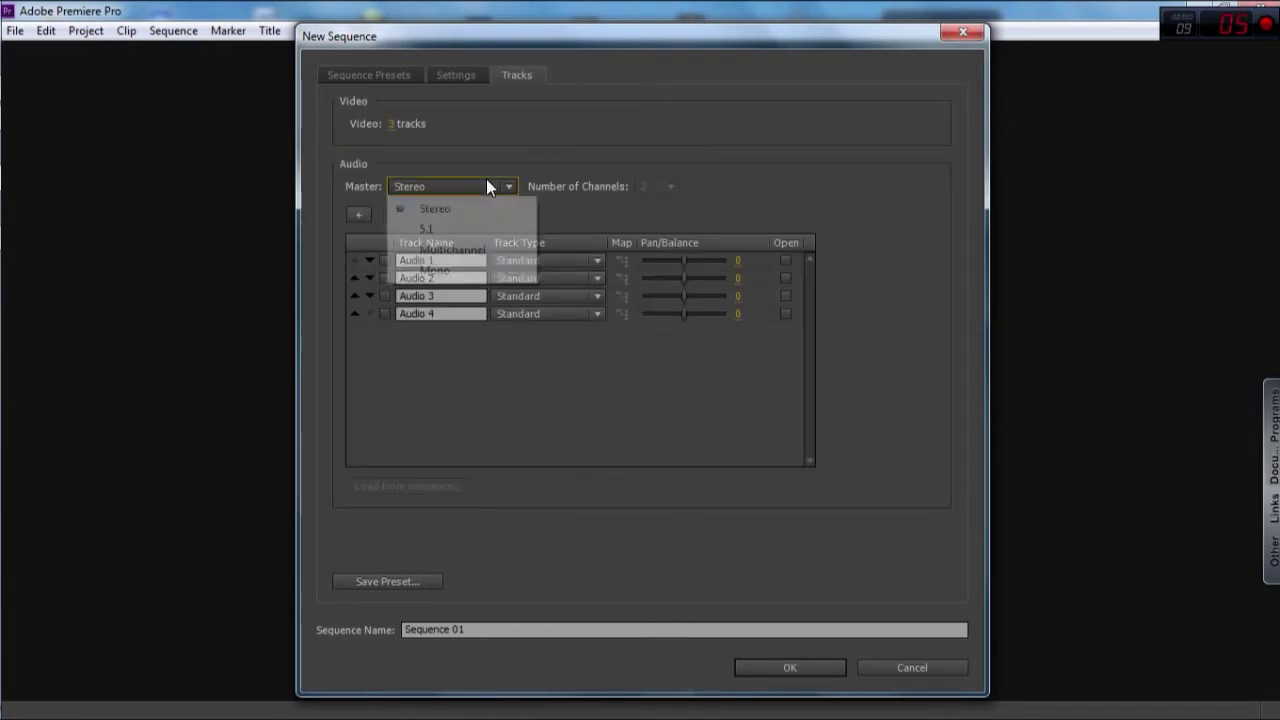
left_click(490, 229)
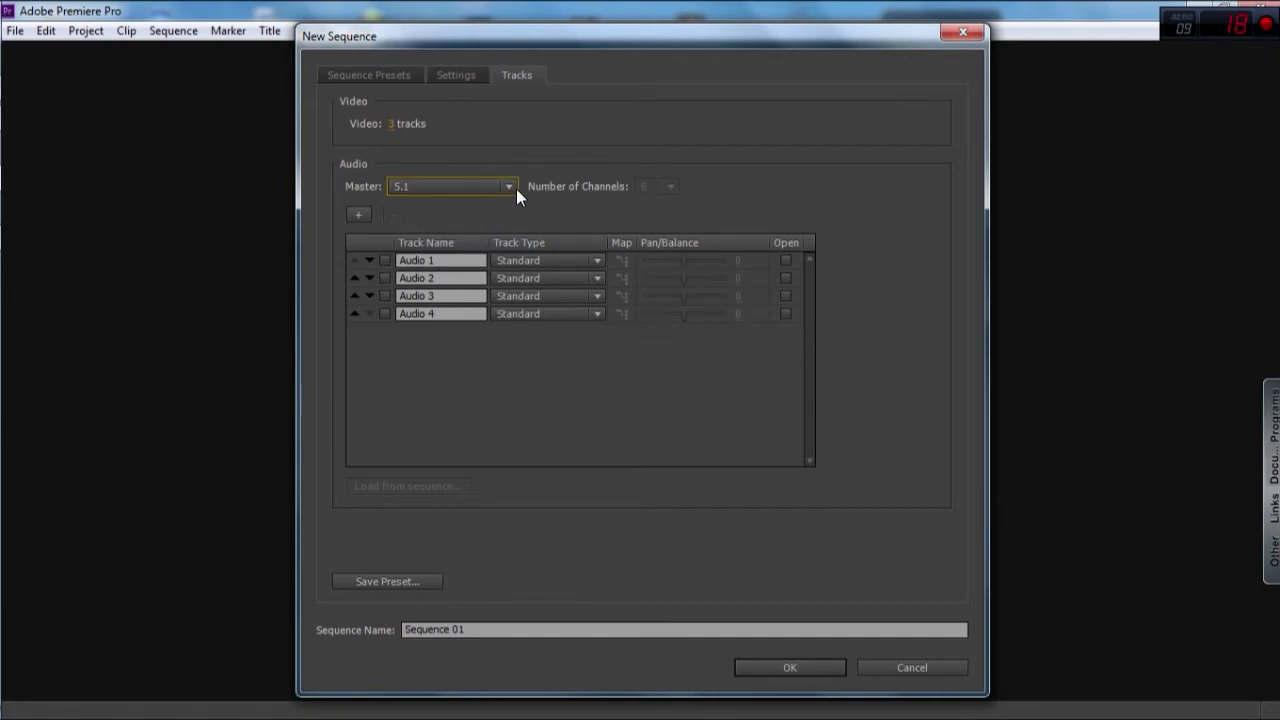
left_click(508, 188)
left_click(497, 250)
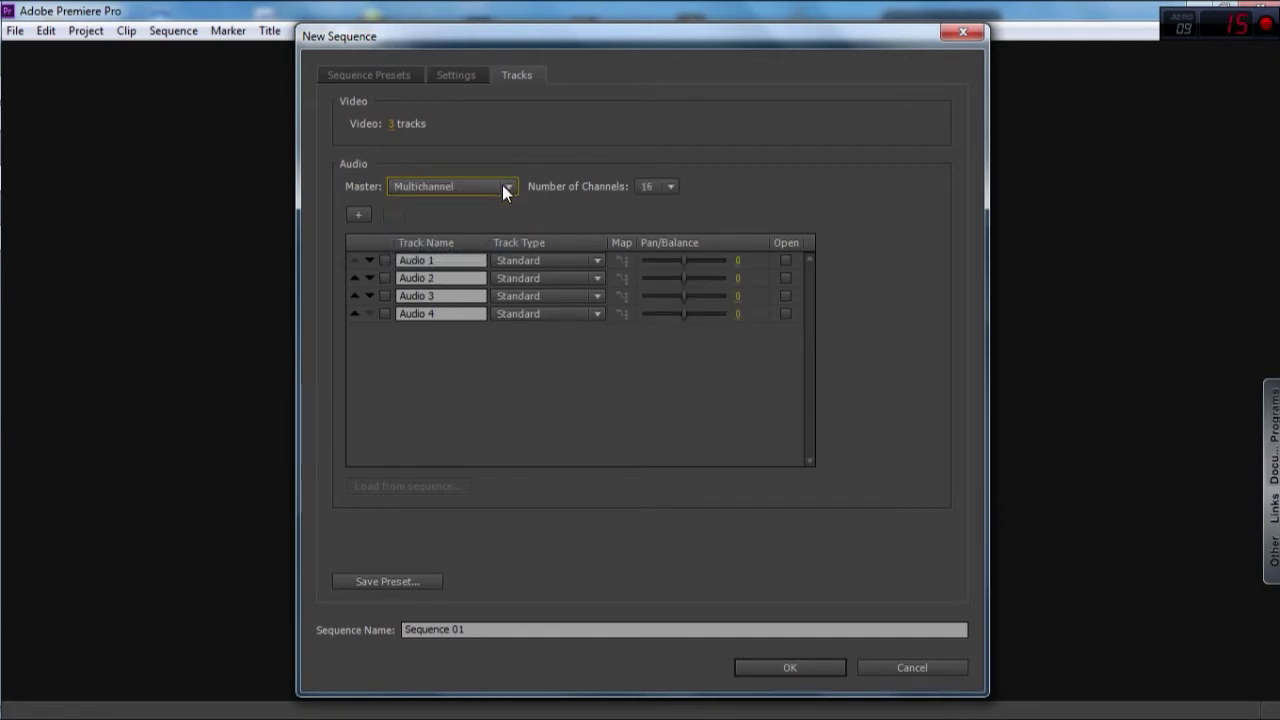
left_click(502, 186)
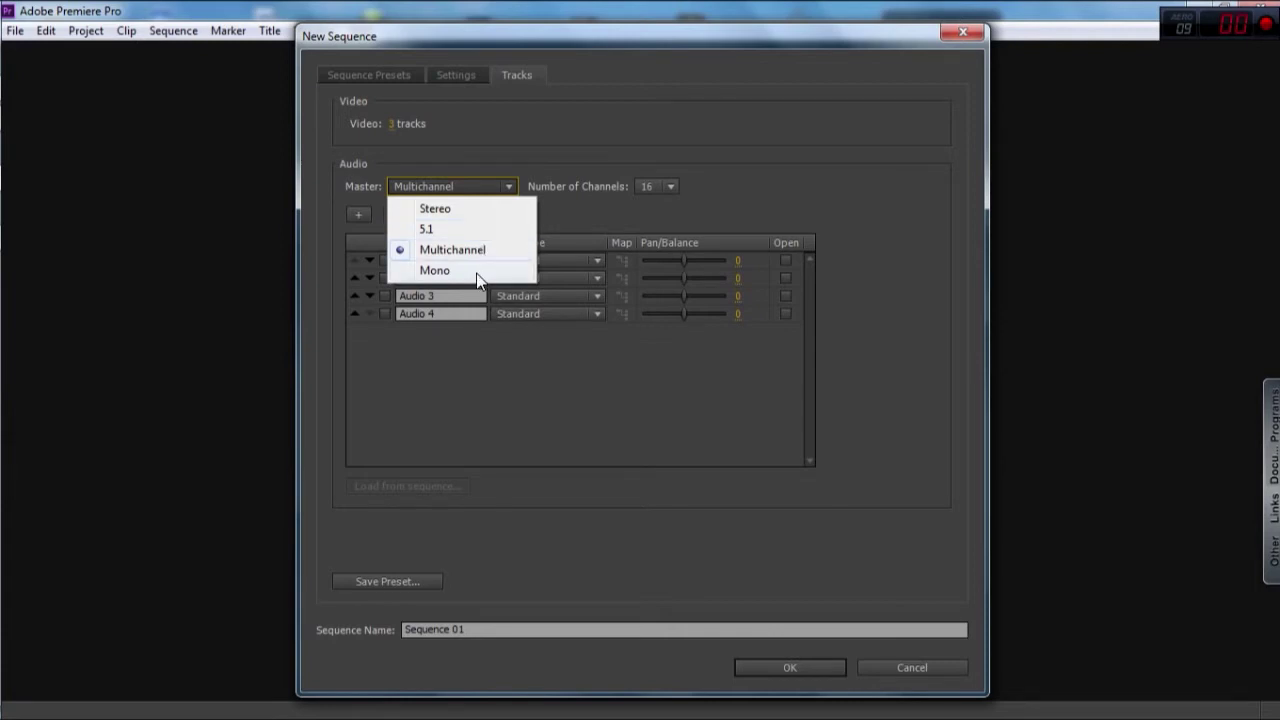
left_click(476, 271)
left_click(477, 186)
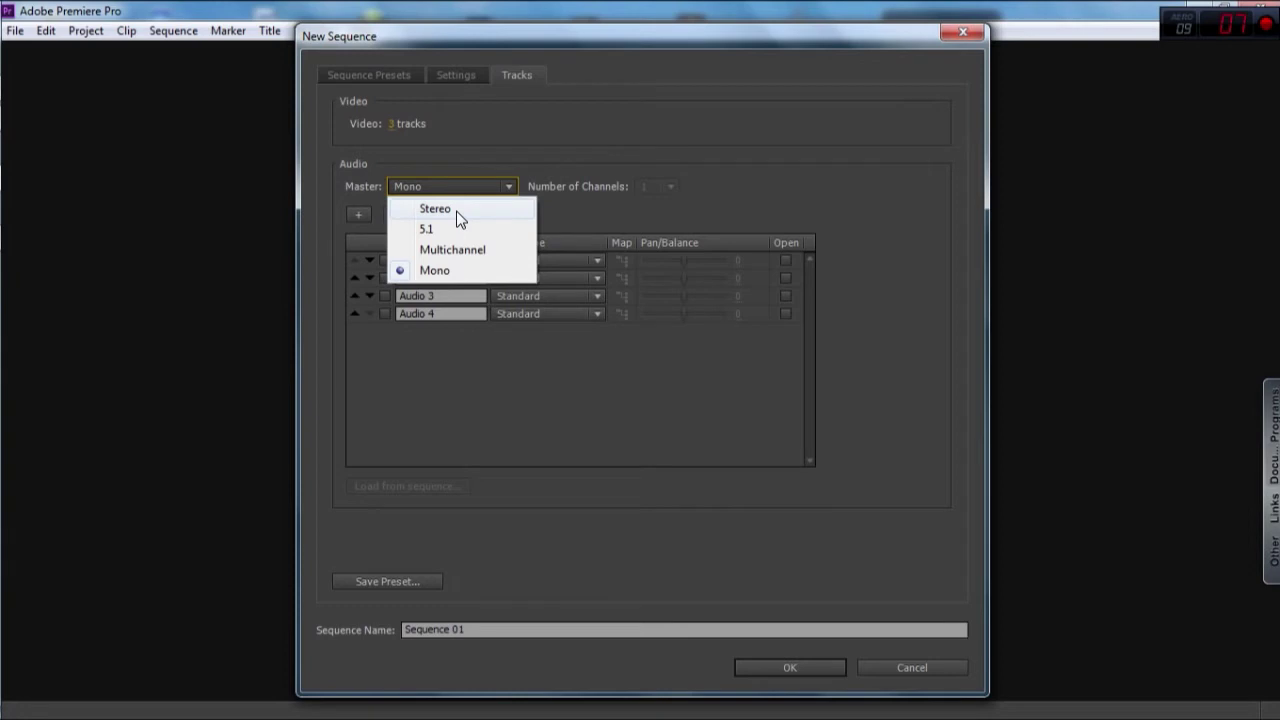
left_click(456, 211)
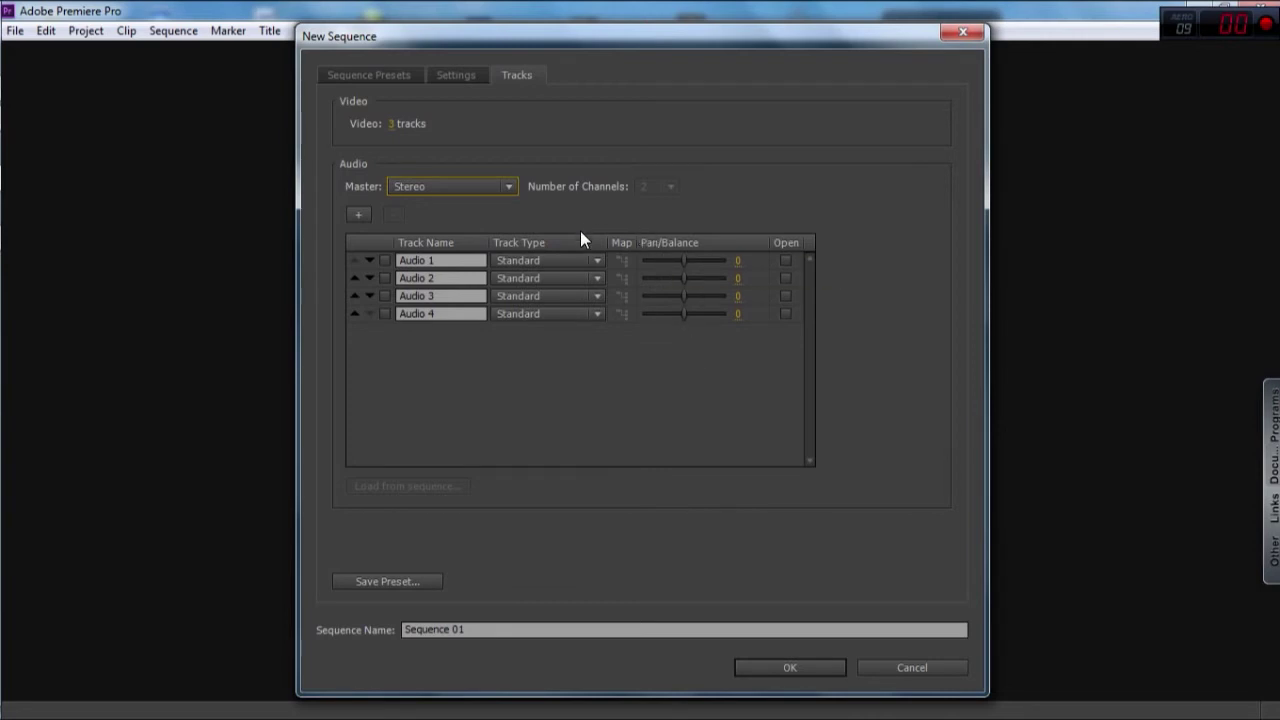
Go back to the General settings of the New Sequence dialog.
left_click(436, 74)
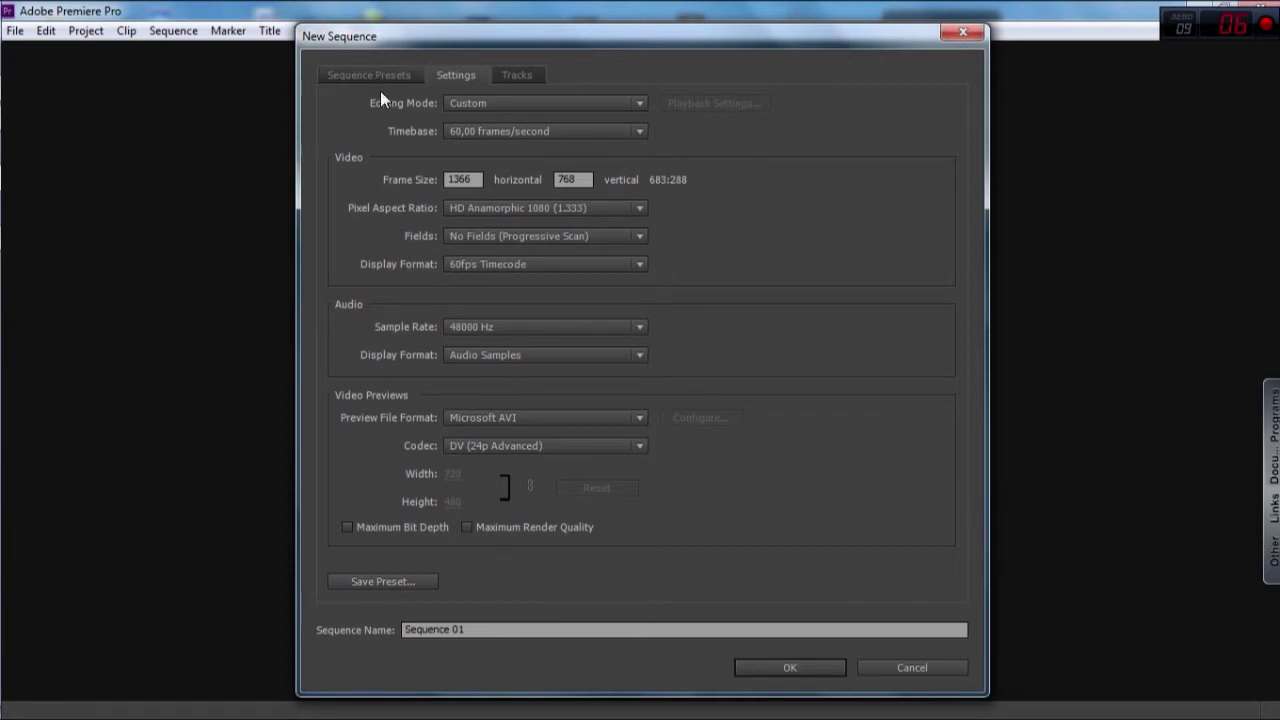
Save the current settings as a preset named 'Poradnik' with a placeholder description.
left_click(398, 577)
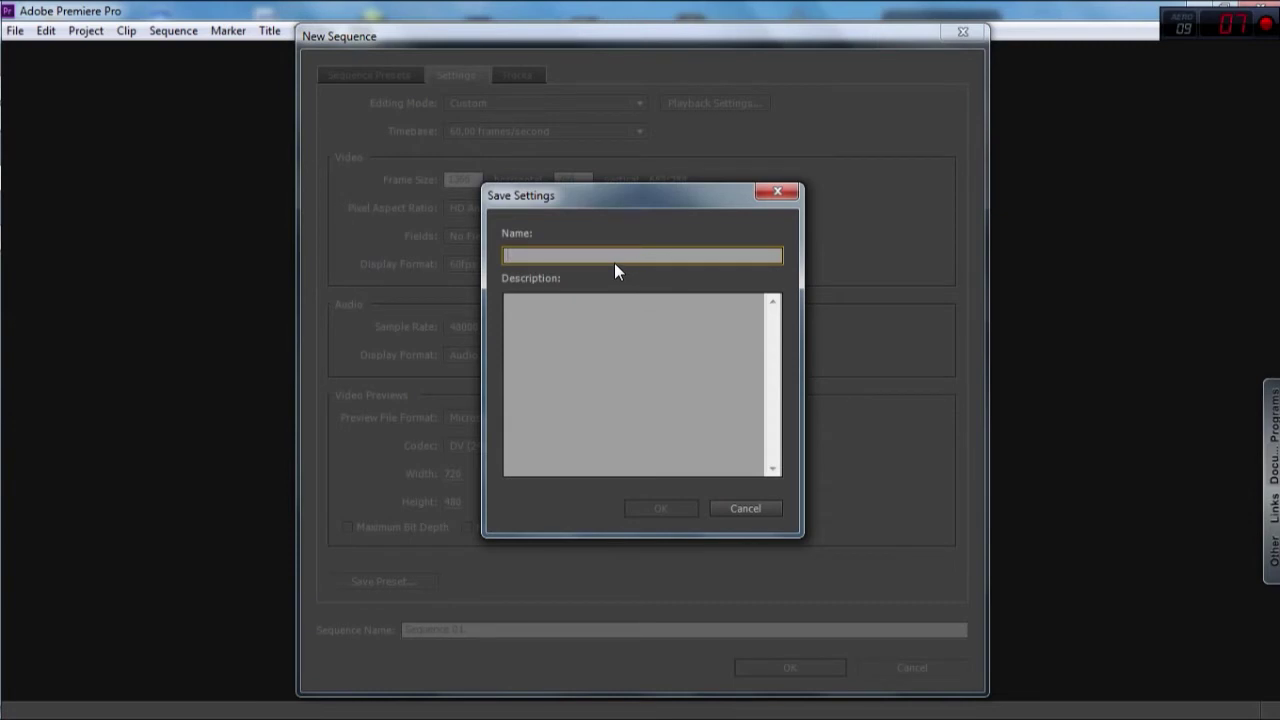
type("Poradnik")
left_click(700, 343)
type("safsdaghfdgemhfyhrdhr")
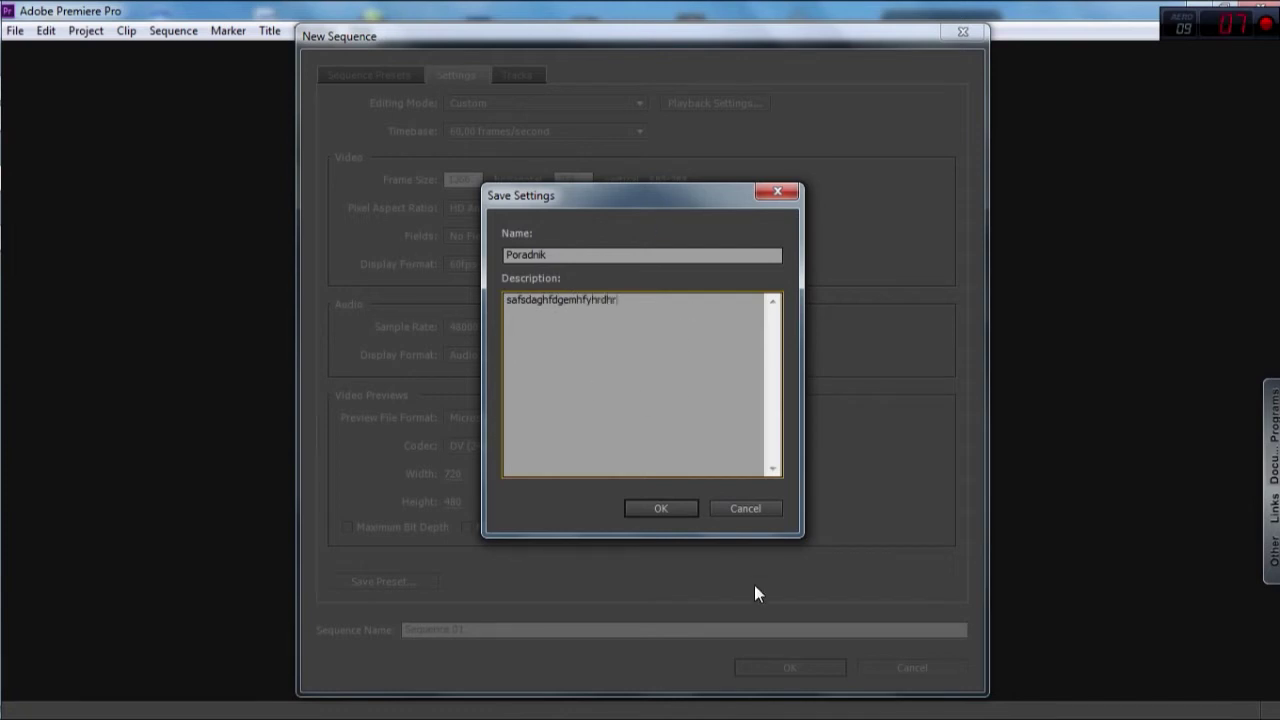
left_click(646, 511)
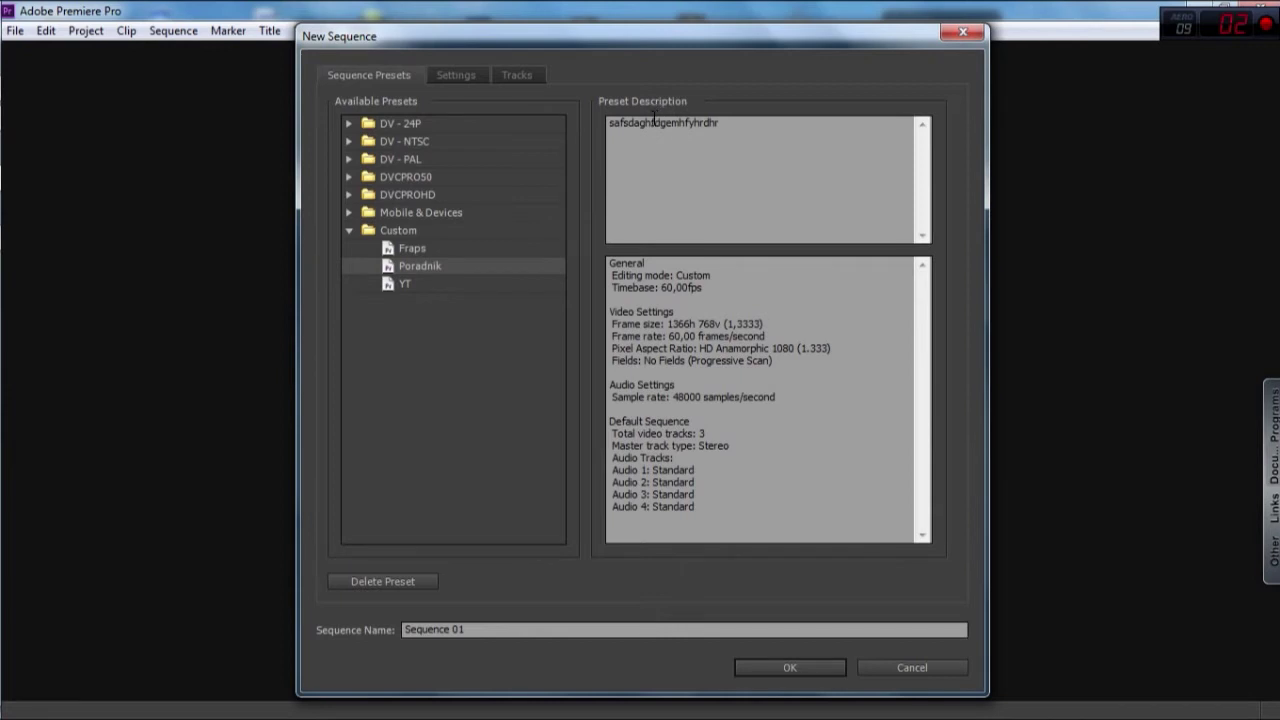
Select DVCPROHD 720p60 under DVCPROHD > 720p, after checking 1080p24, and create Sequence 01.
left_click(346, 231)
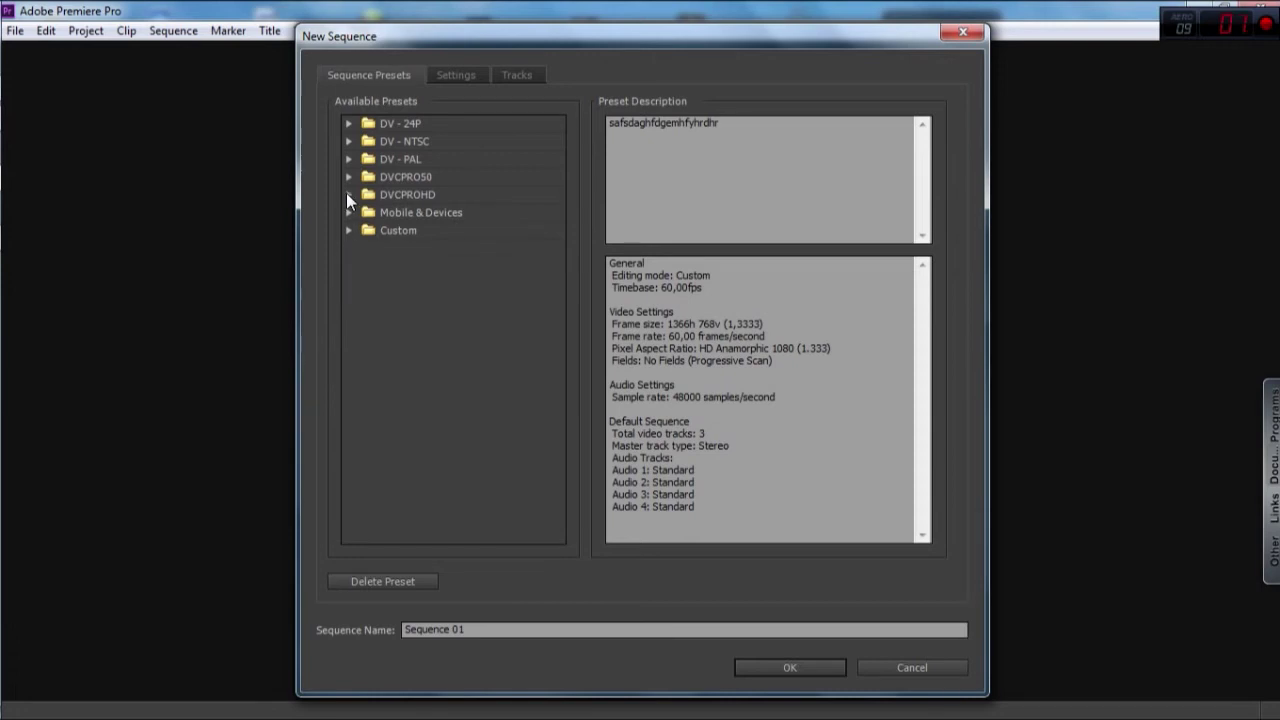
left_click(347, 195)
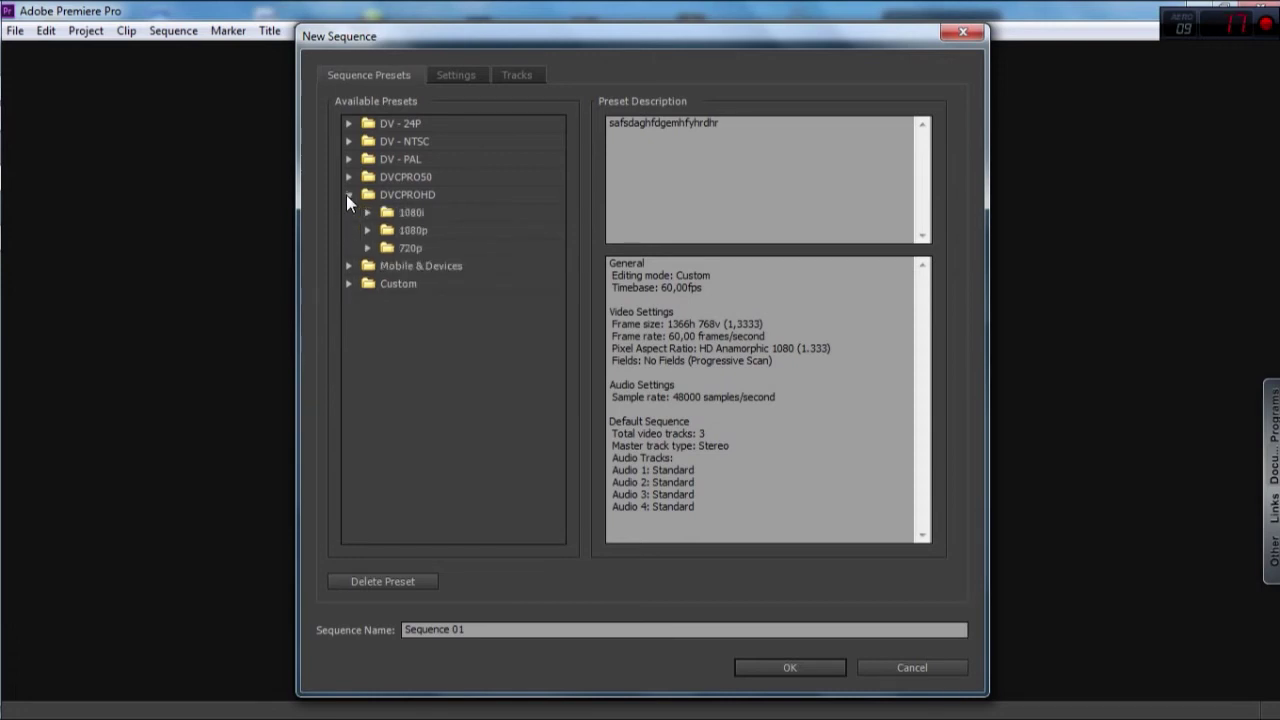
left_click(367, 248)
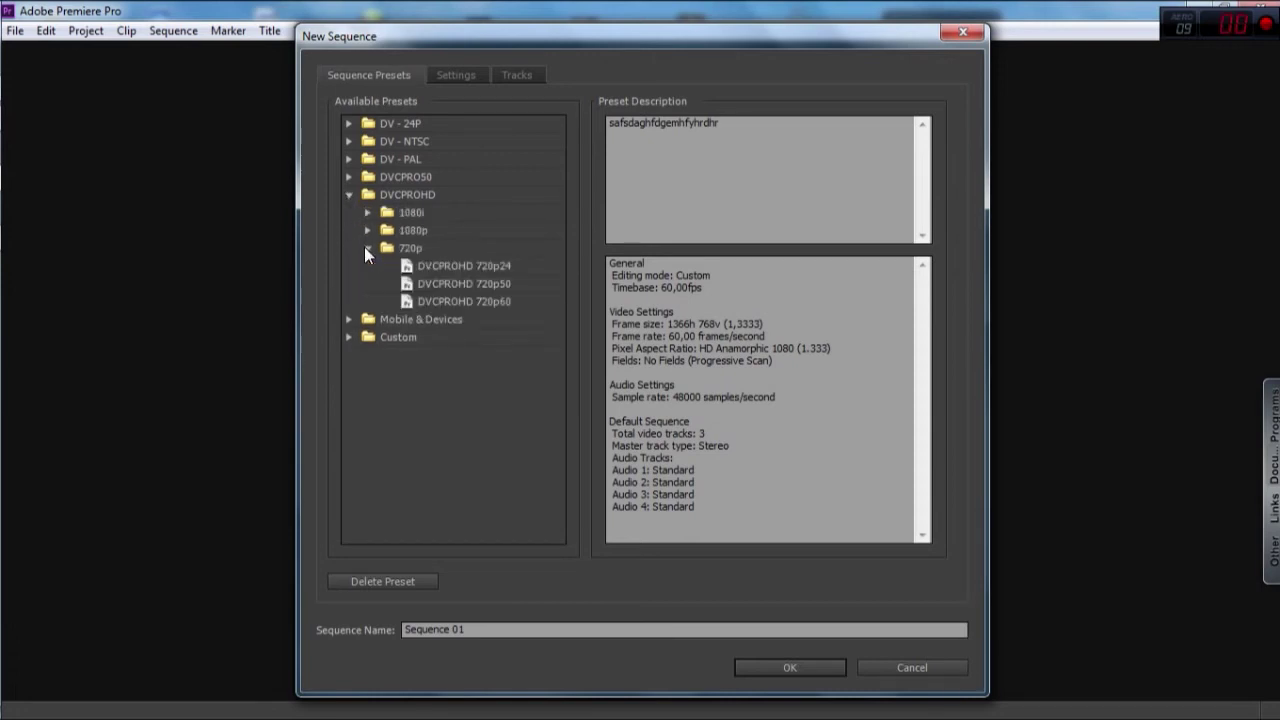
left_click(492, 300)
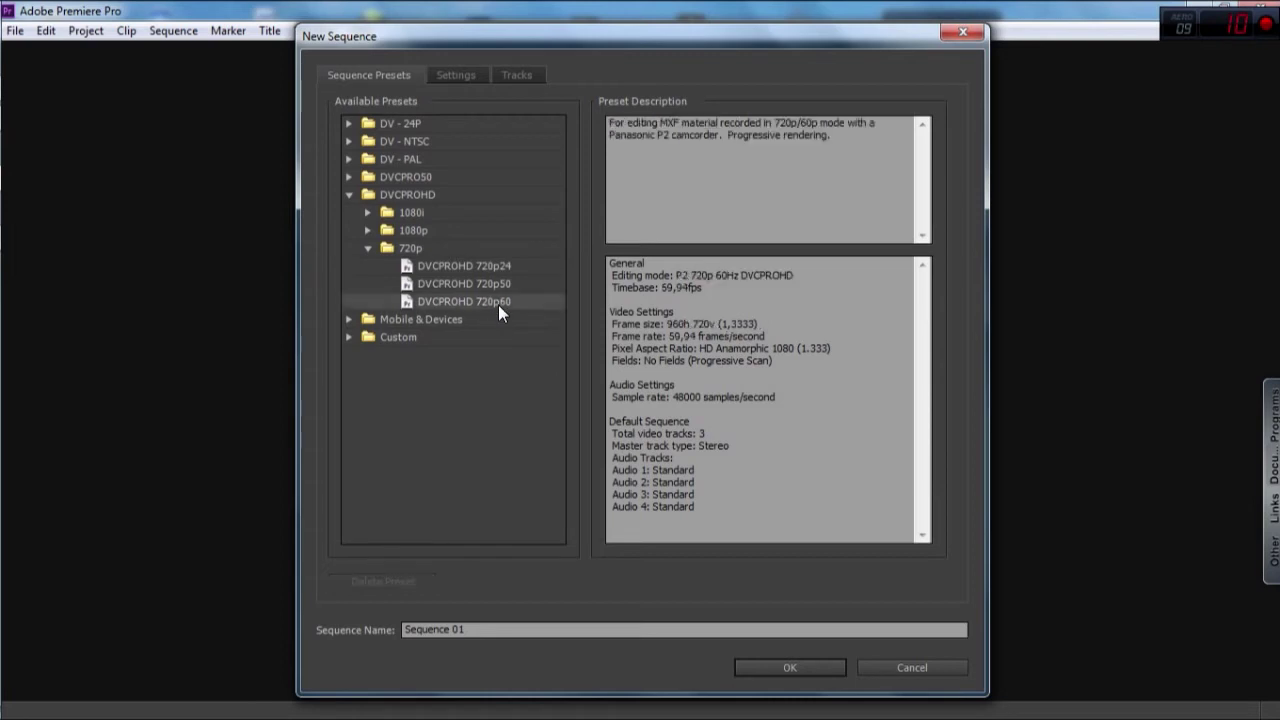
left_click(368, 229)
left_click(428, 248)
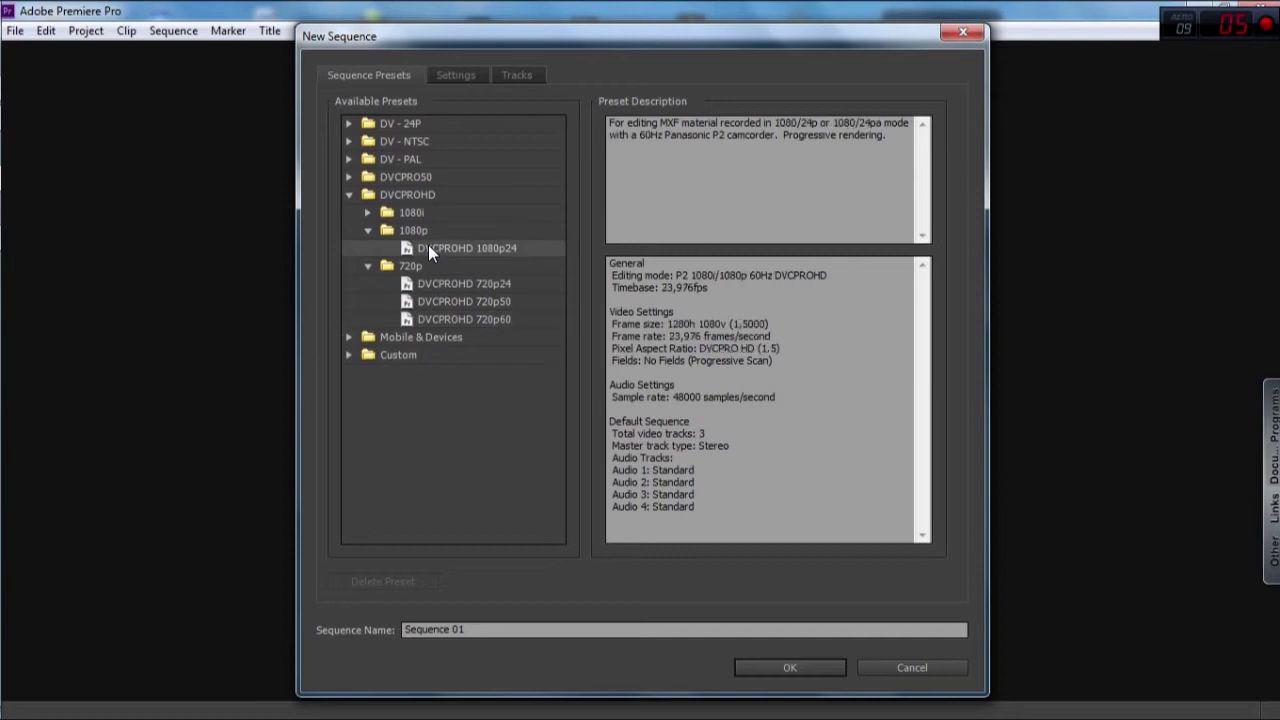
left_click(434, 319)
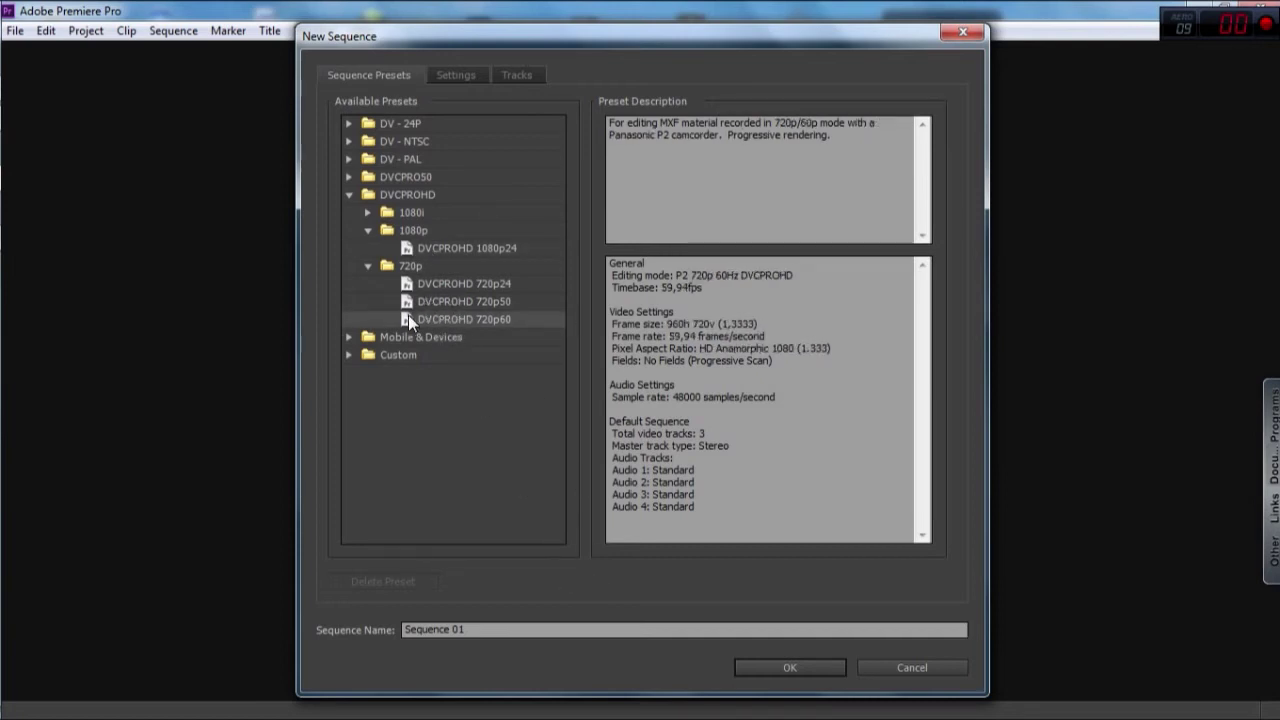
left_click(788, 668)
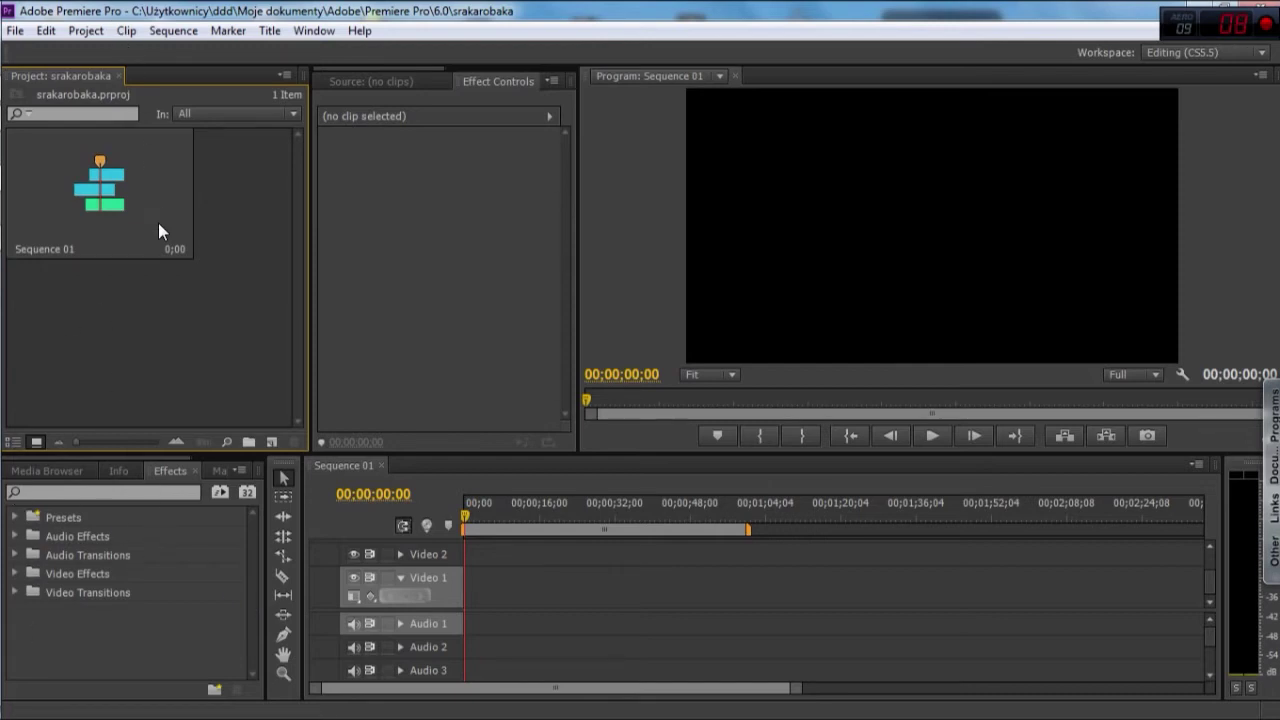
Import Intro 720p.mp4 into the srakarobaka project bin, then bring up Import again.
right_click(204, 294)
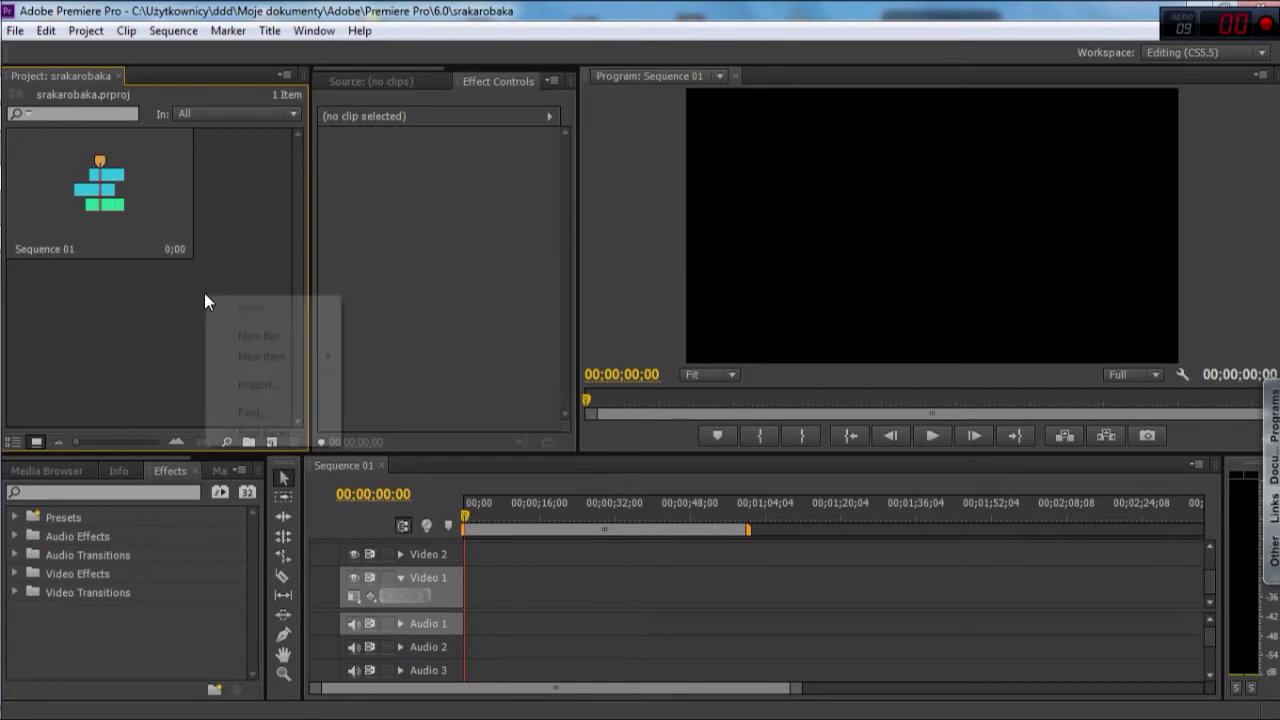
left_click(306, 391)
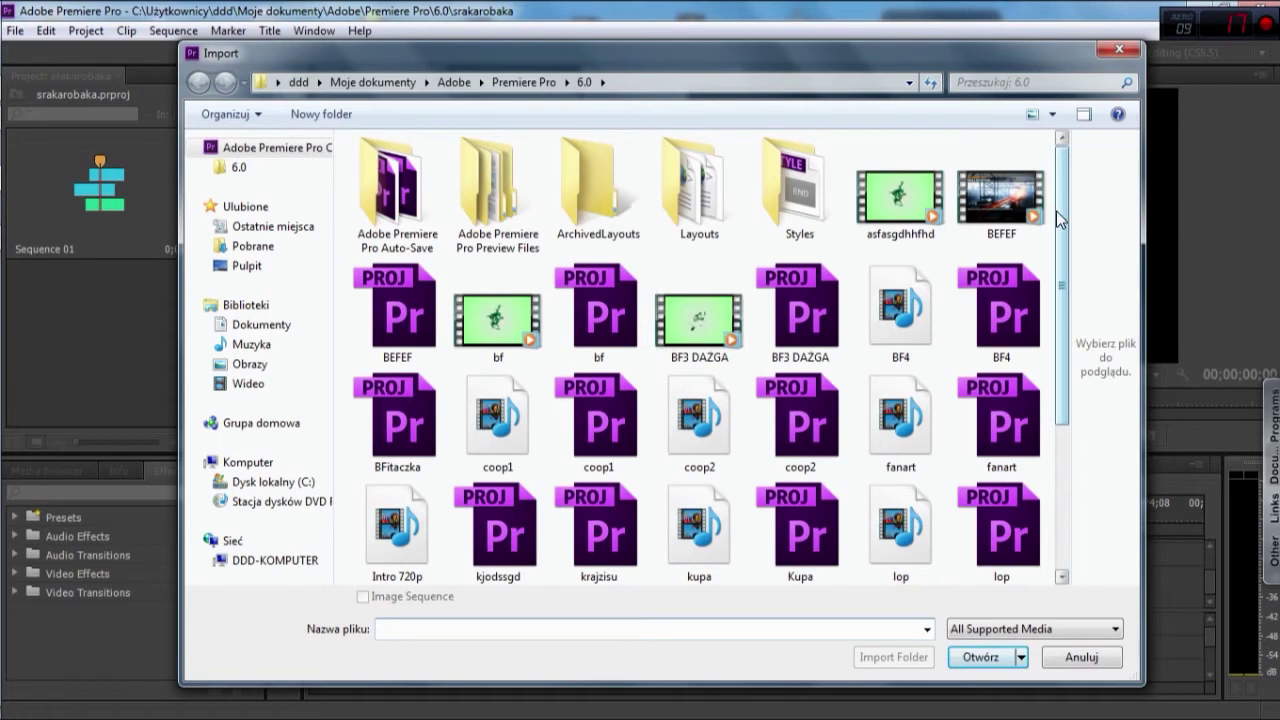
scroll(1062, 245, "down", 1)
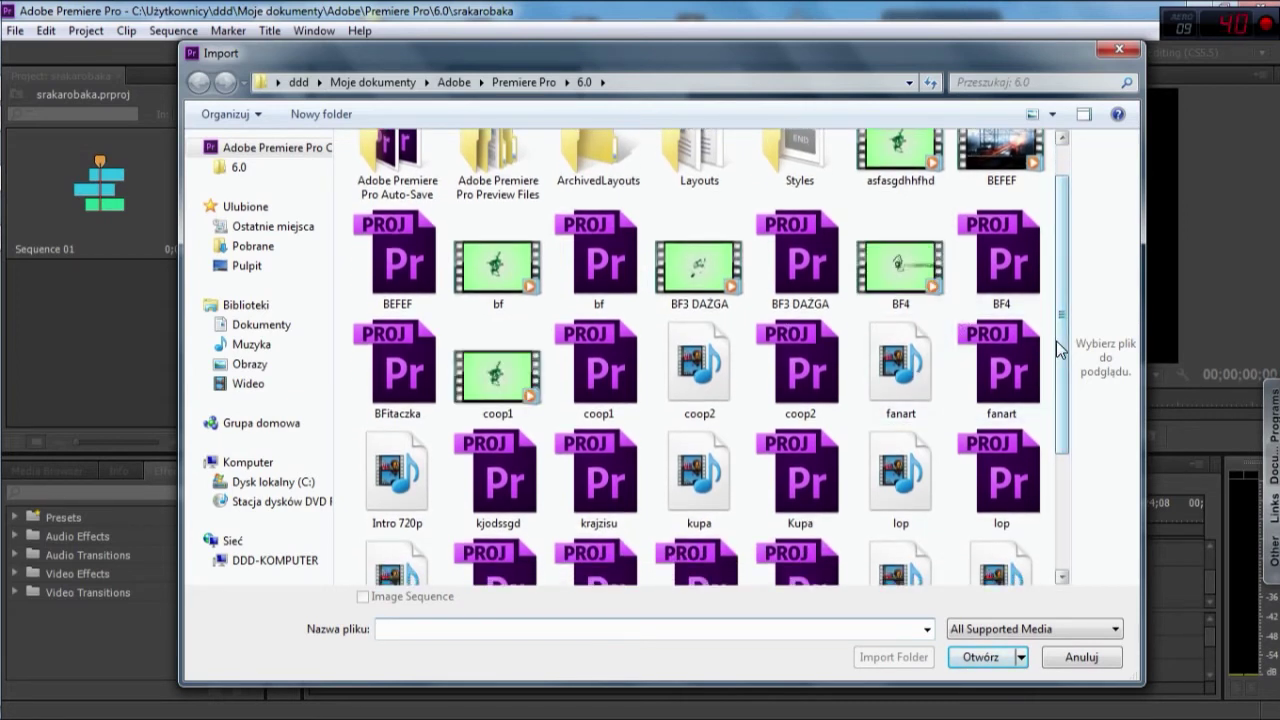
left_click(425, 490)
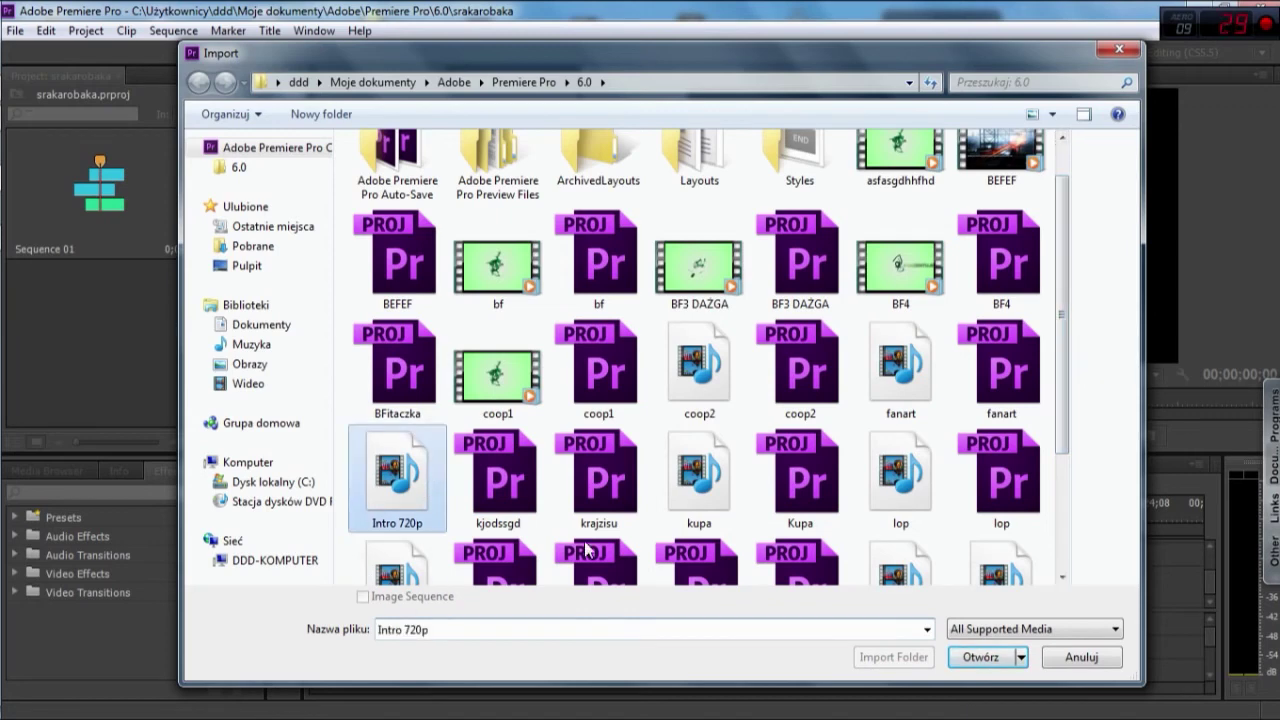
left_click(980, 657)
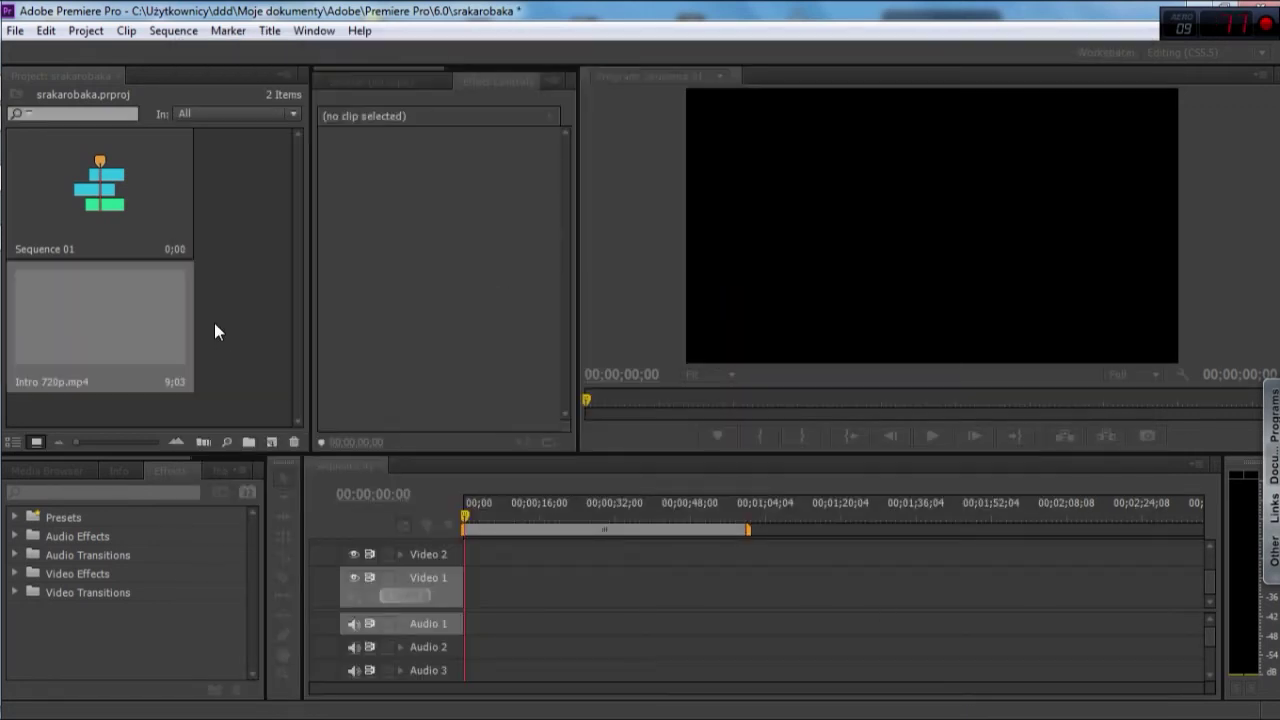
right_click(228, 291)
left_click(297, 380)
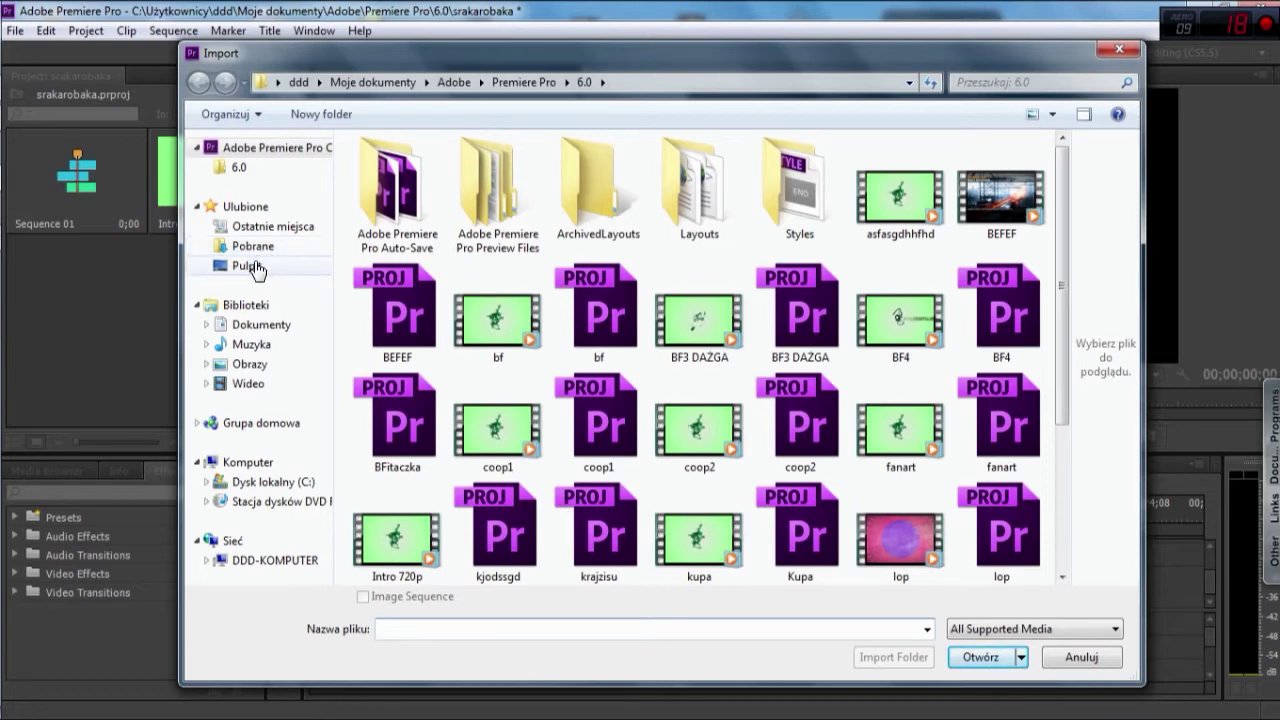
left_click(252, 266)
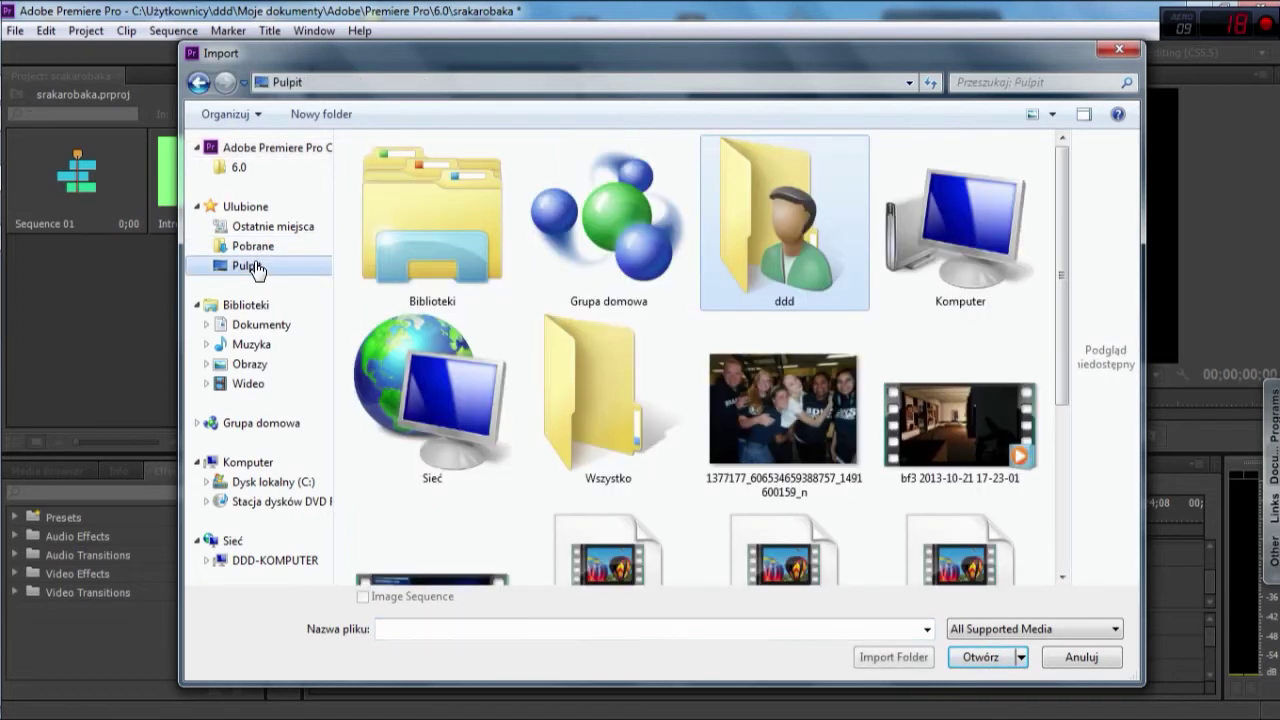
left_click(966, 413)
scroll(966, 413, "down", 3)
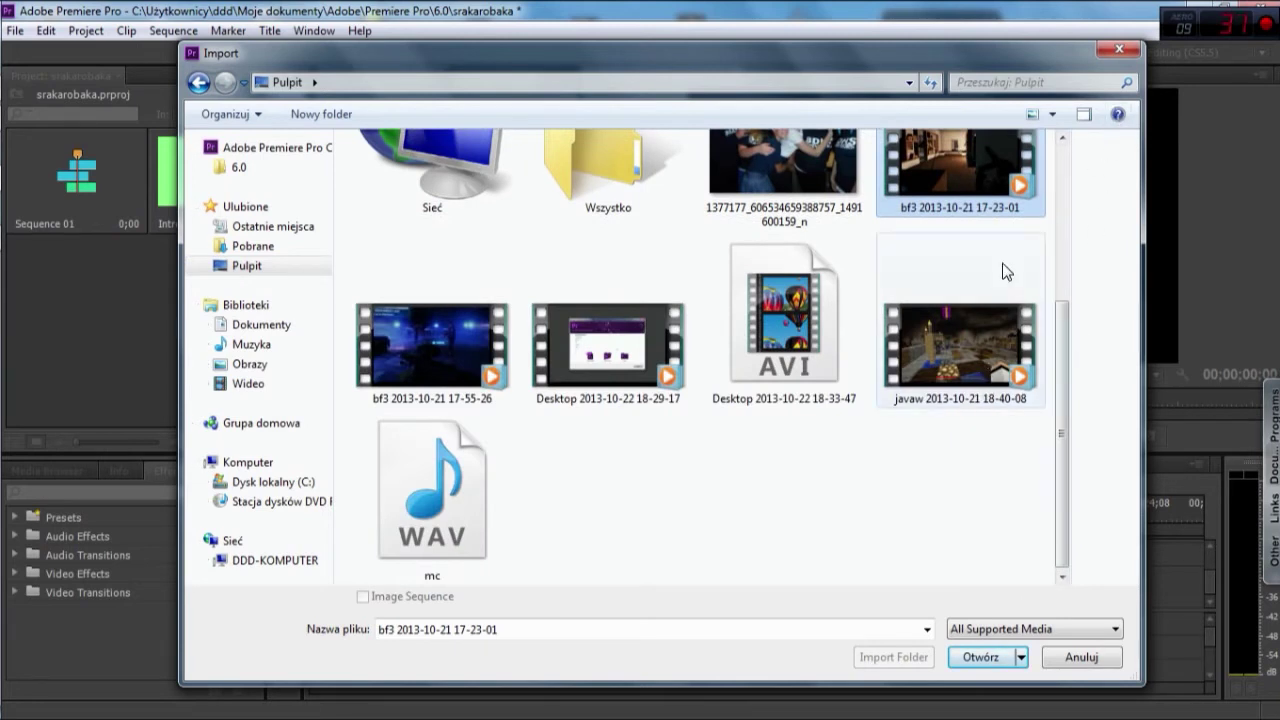
mouse_move(946, 408)
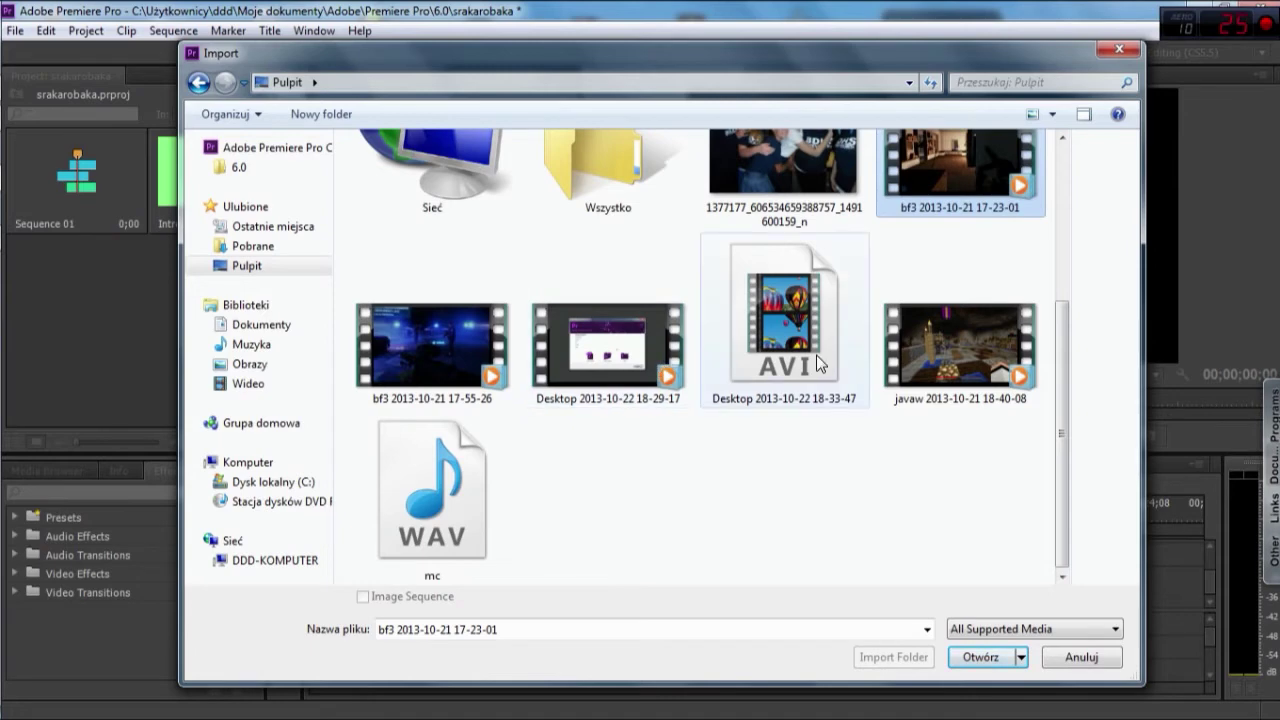
scroll(815, 365, "up", 3)
scroll(829, 375, "down", 3)
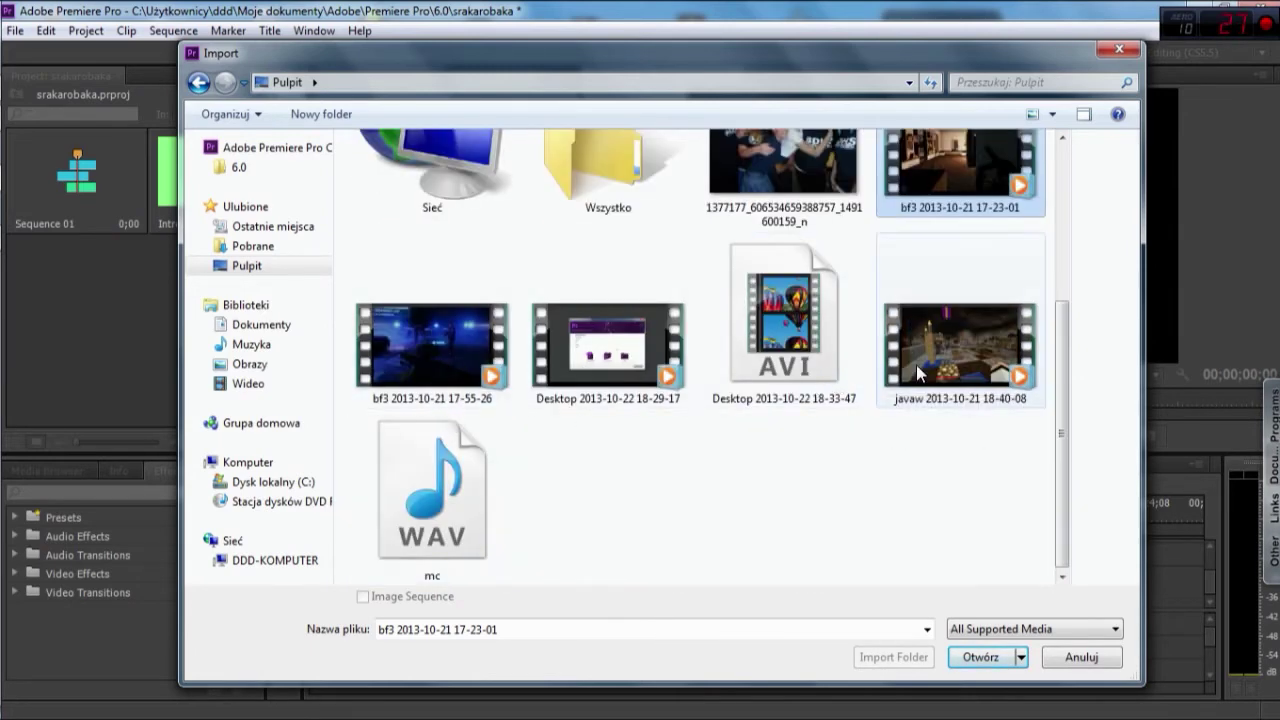
scroll(981, 379, "up", 1)
scroll(981, 379, "down", 1)
left_click(405, 365)
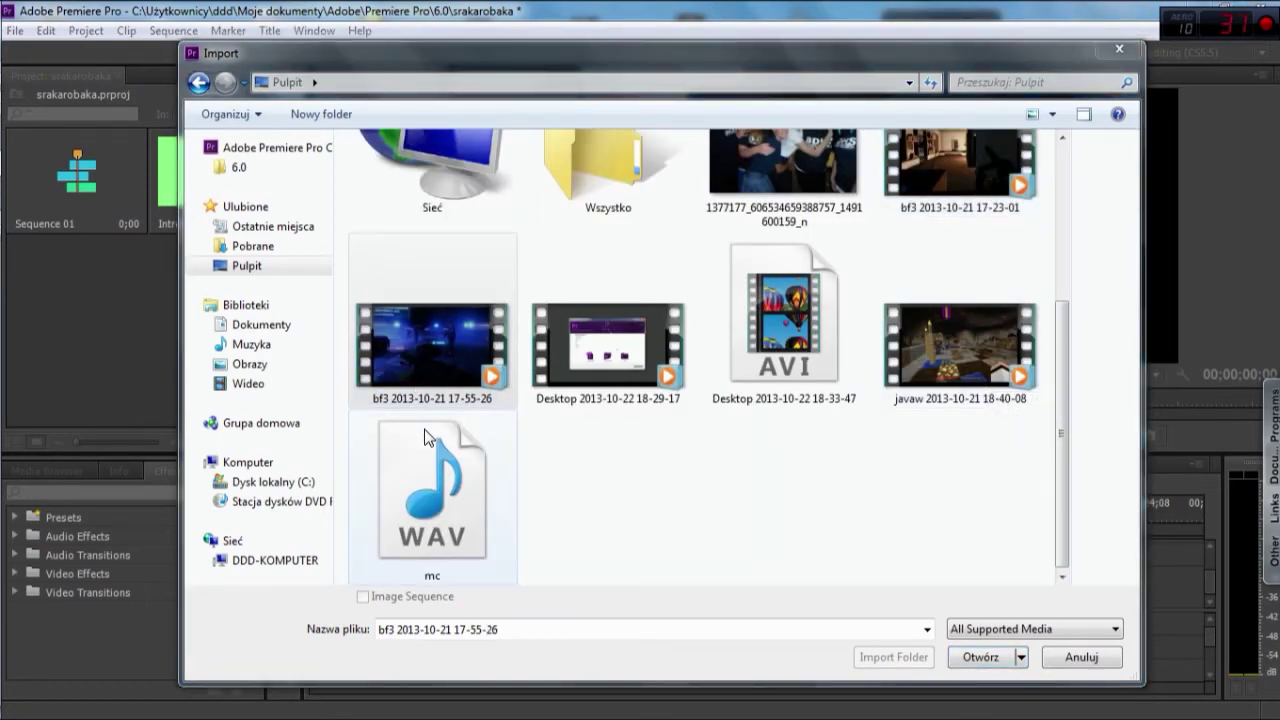
left_click(445, 347)
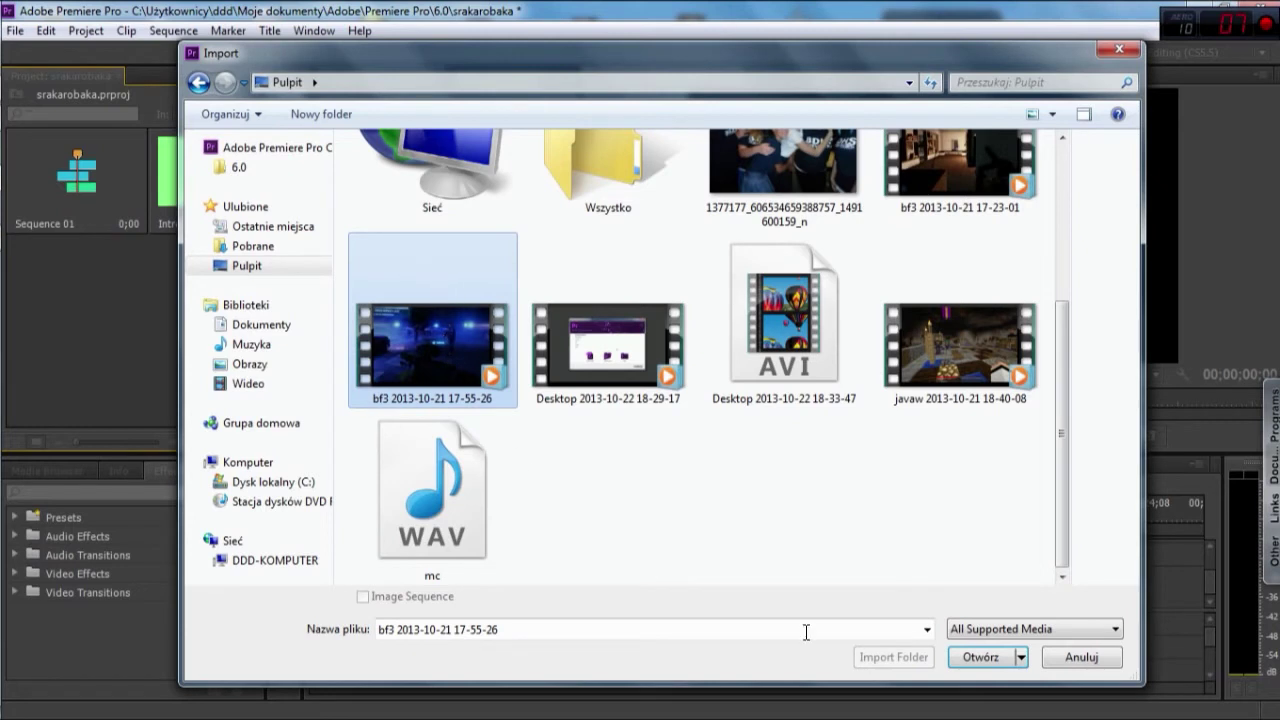
left_click(1000, 657)
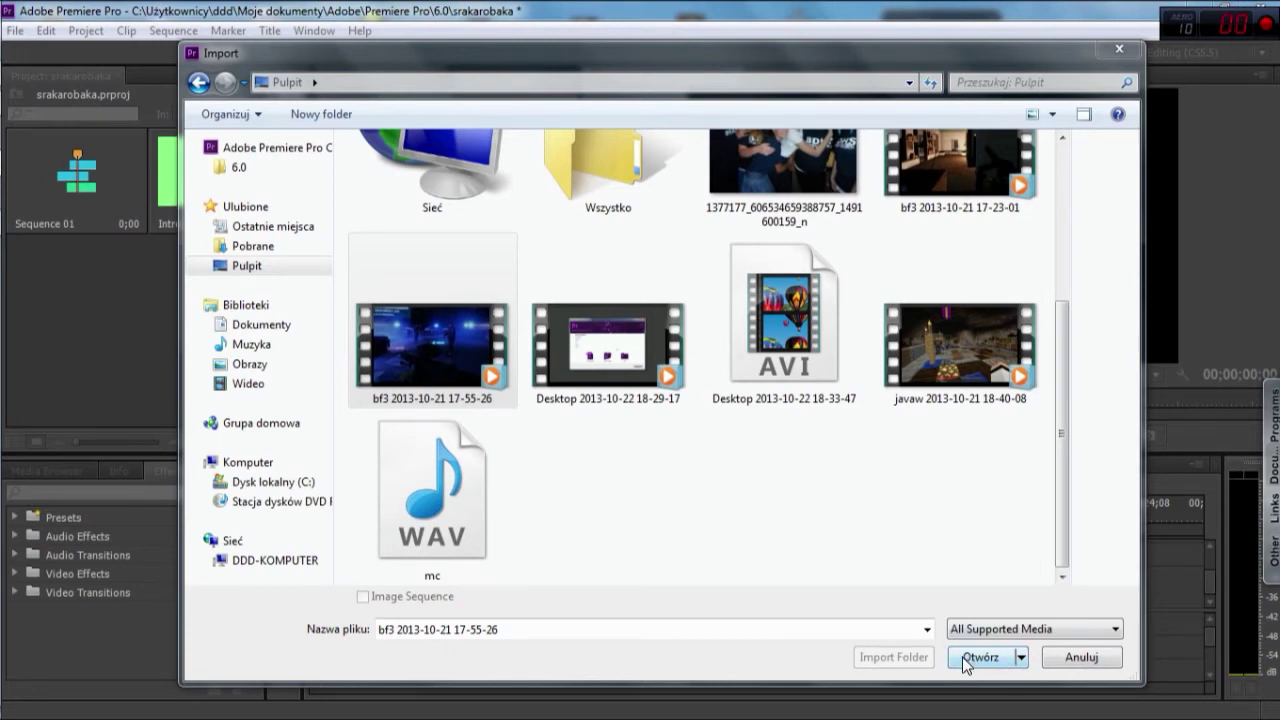
left_click(964, 657)
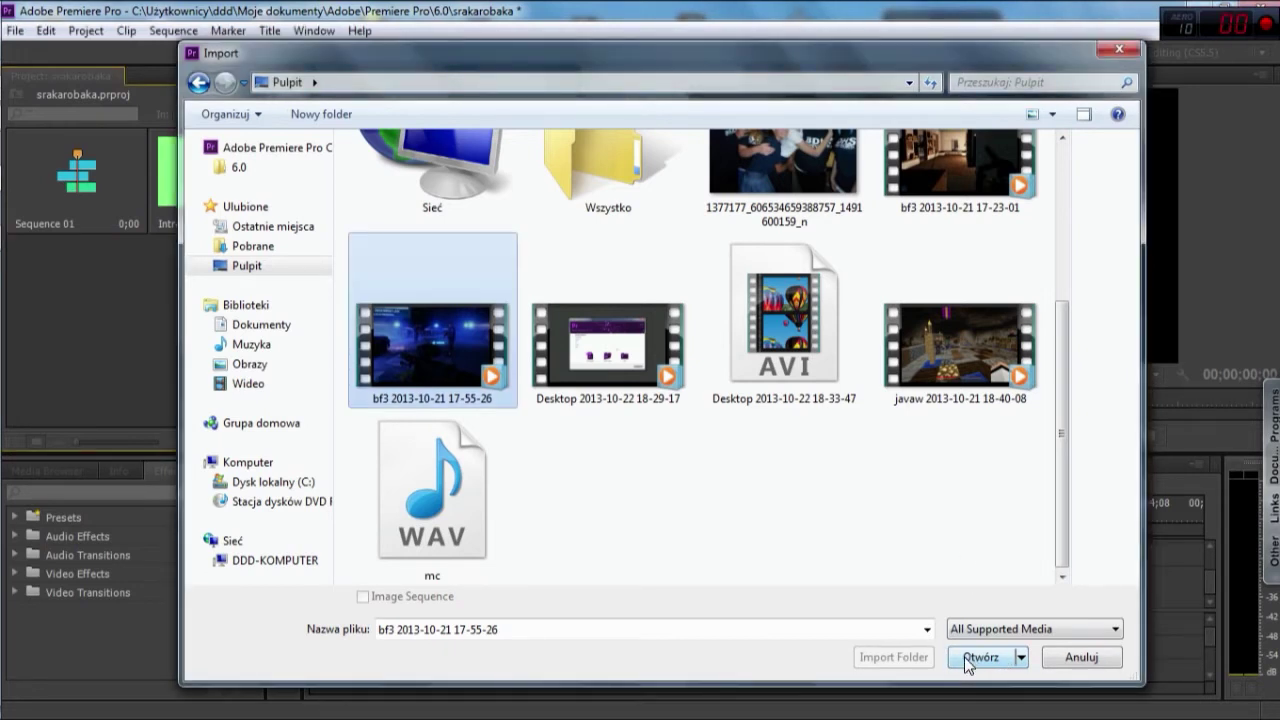
right_click(205, 292)
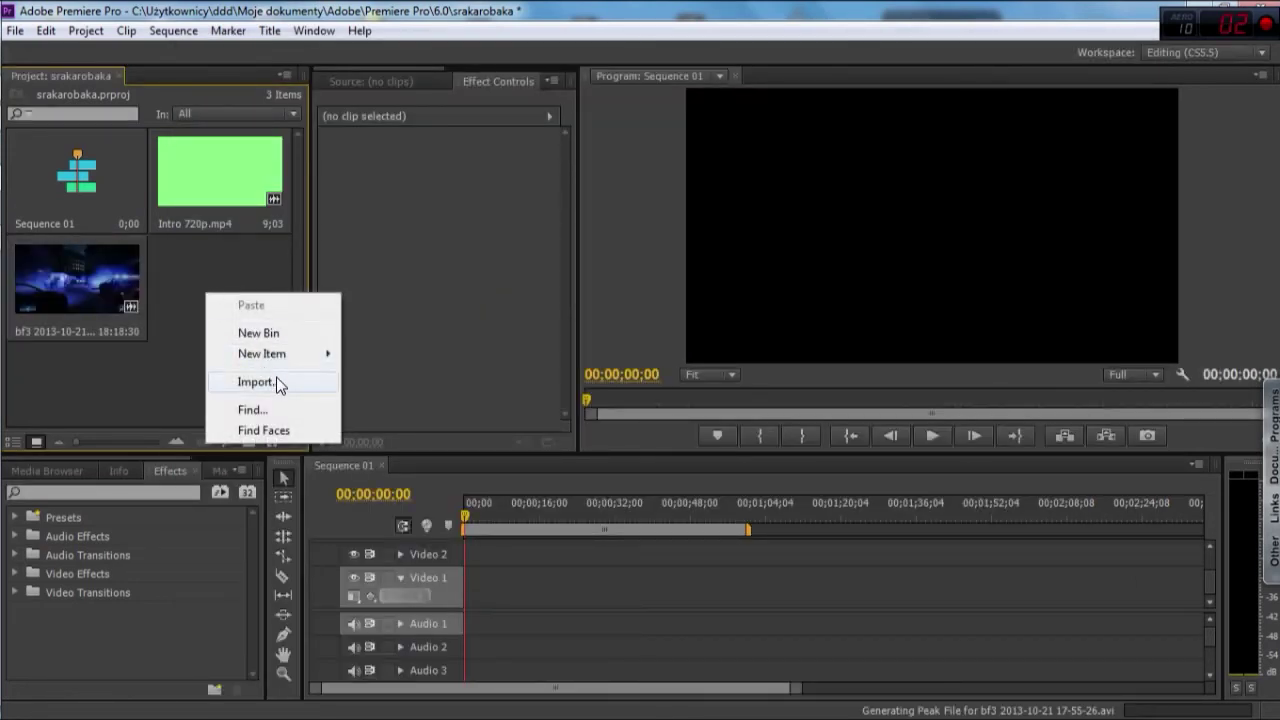
Import podejście drugie.wav from the Wszystko folder as the fourth bin item.
left_click(277, 381)
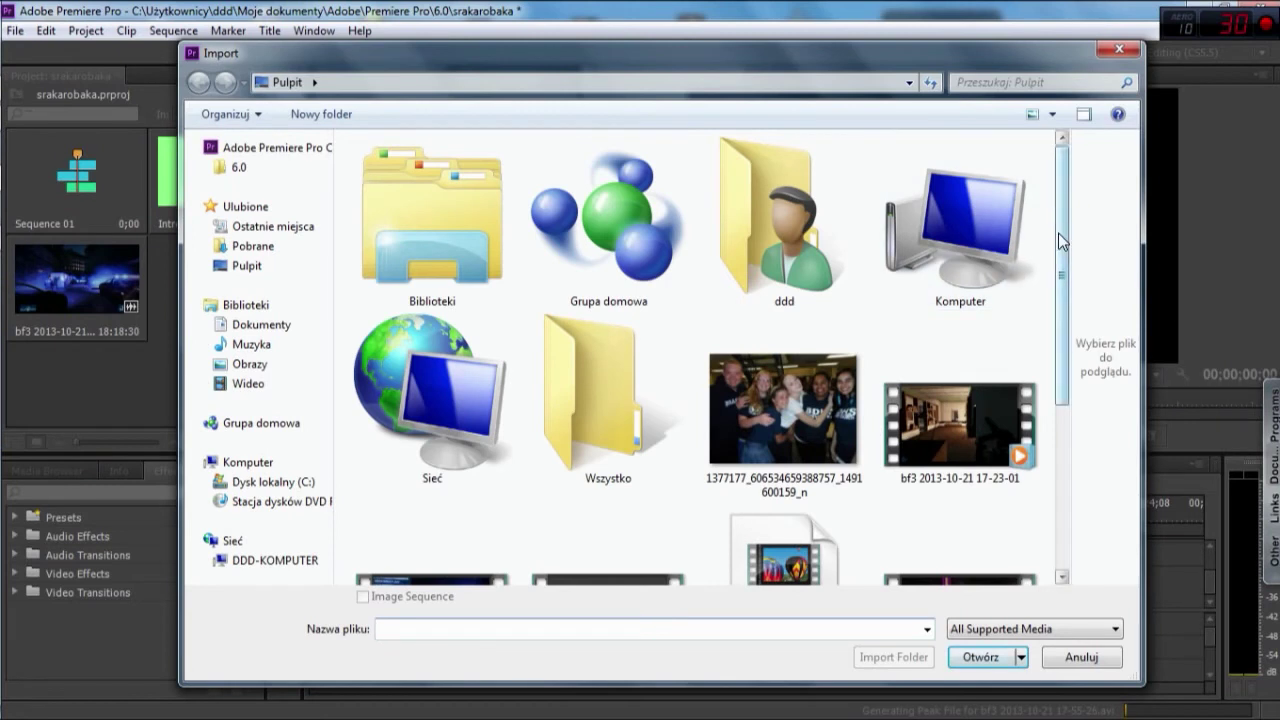
left_click_drag(1060, 233, 1062, 273)
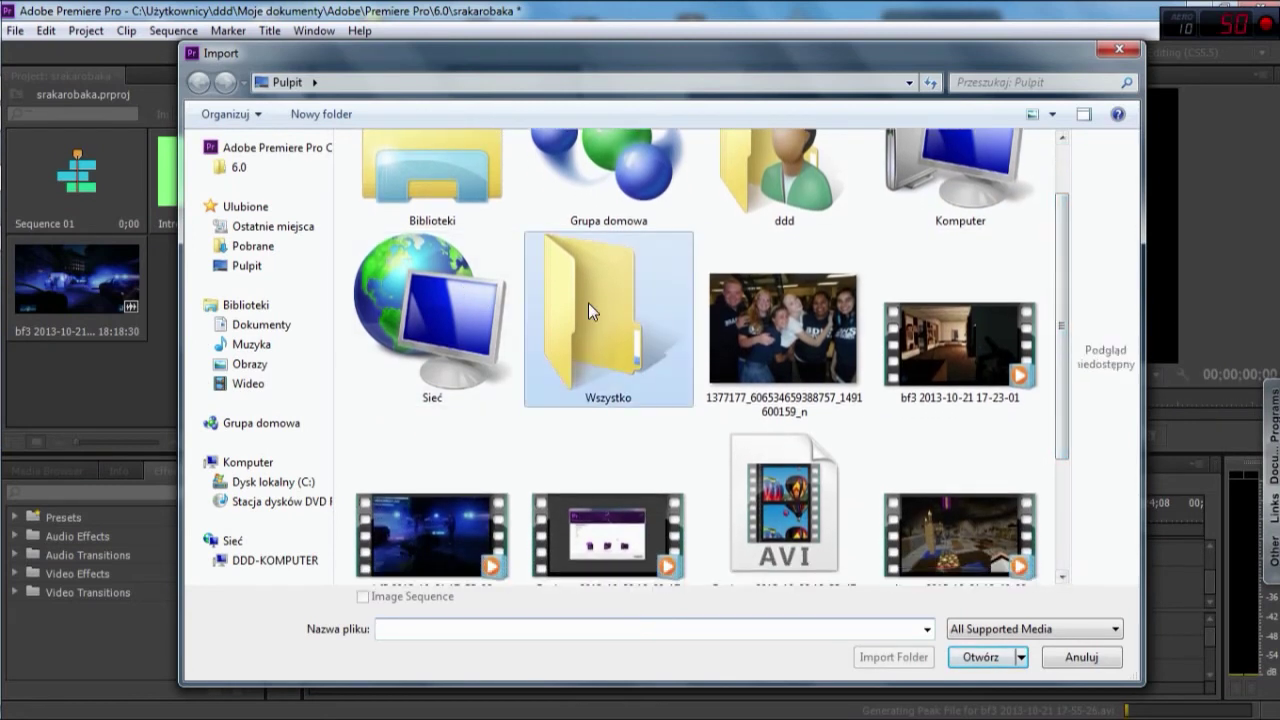
double_click(588, 303)
left_click_drag(1060, 220, 1060, 249)
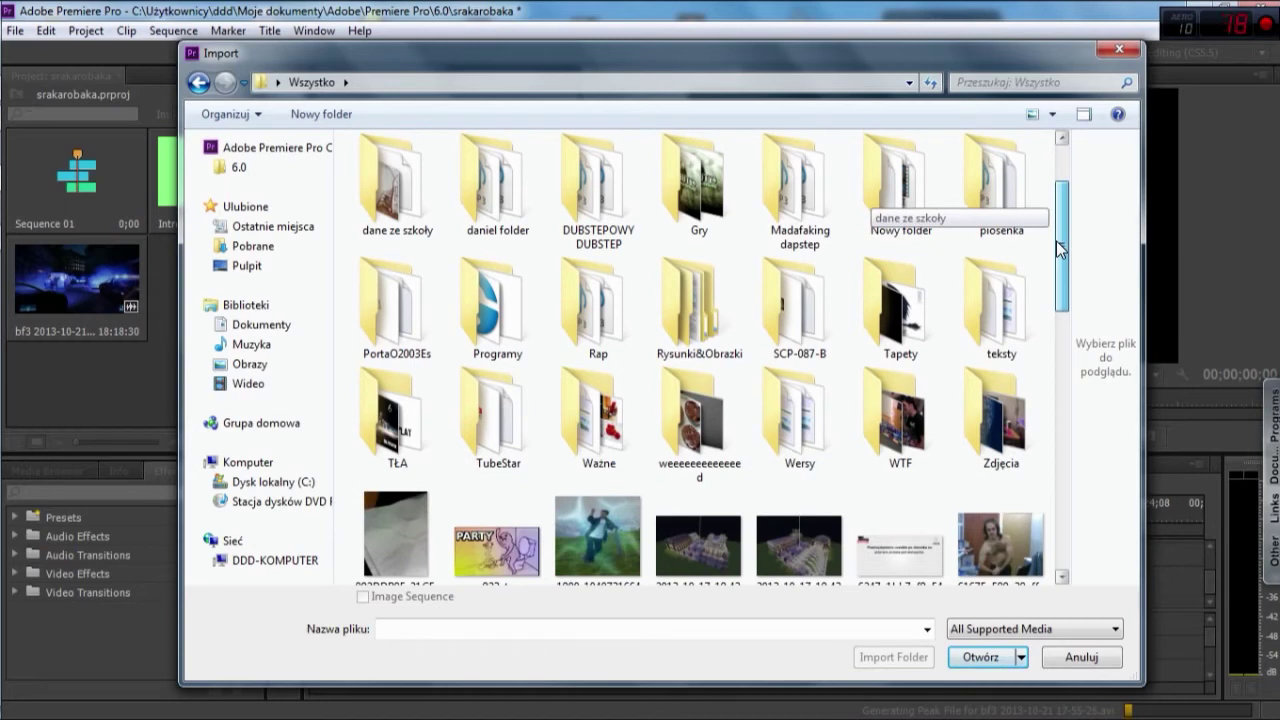
left_click_drag(1060, 249, 1020, 515)
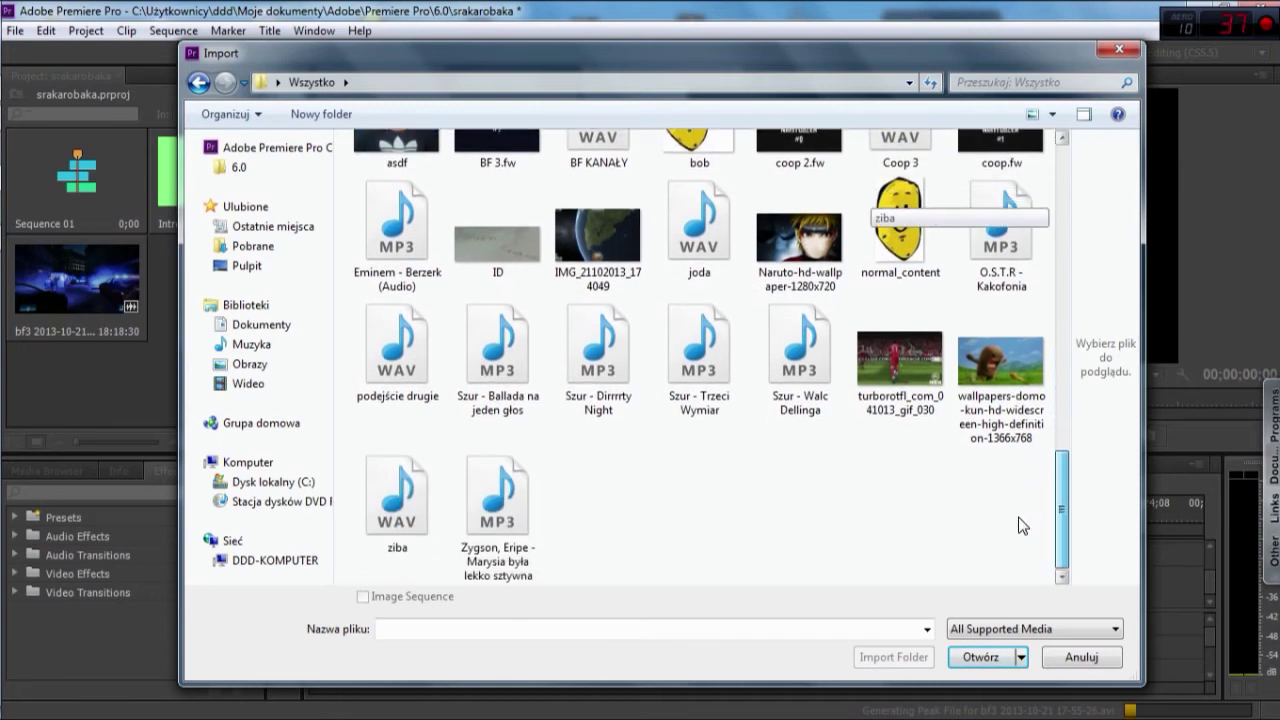
left_click(420, 365)
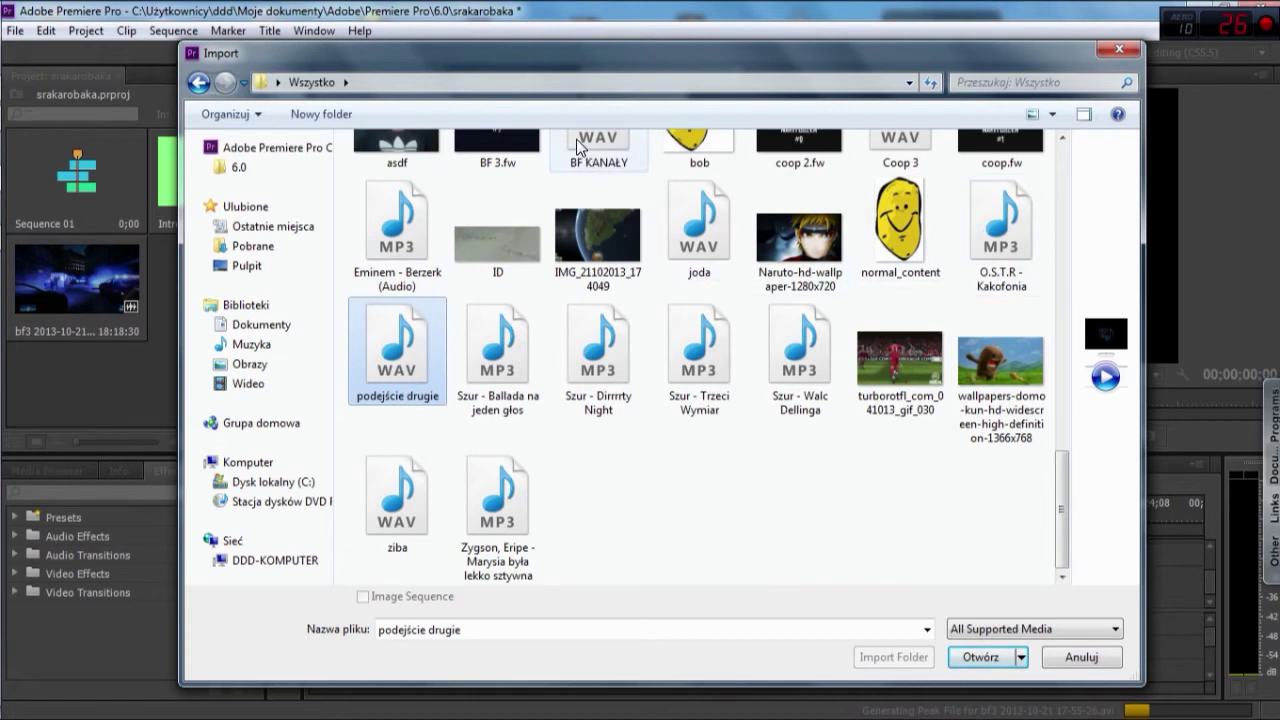
scroll(800, 370, "up", 3)
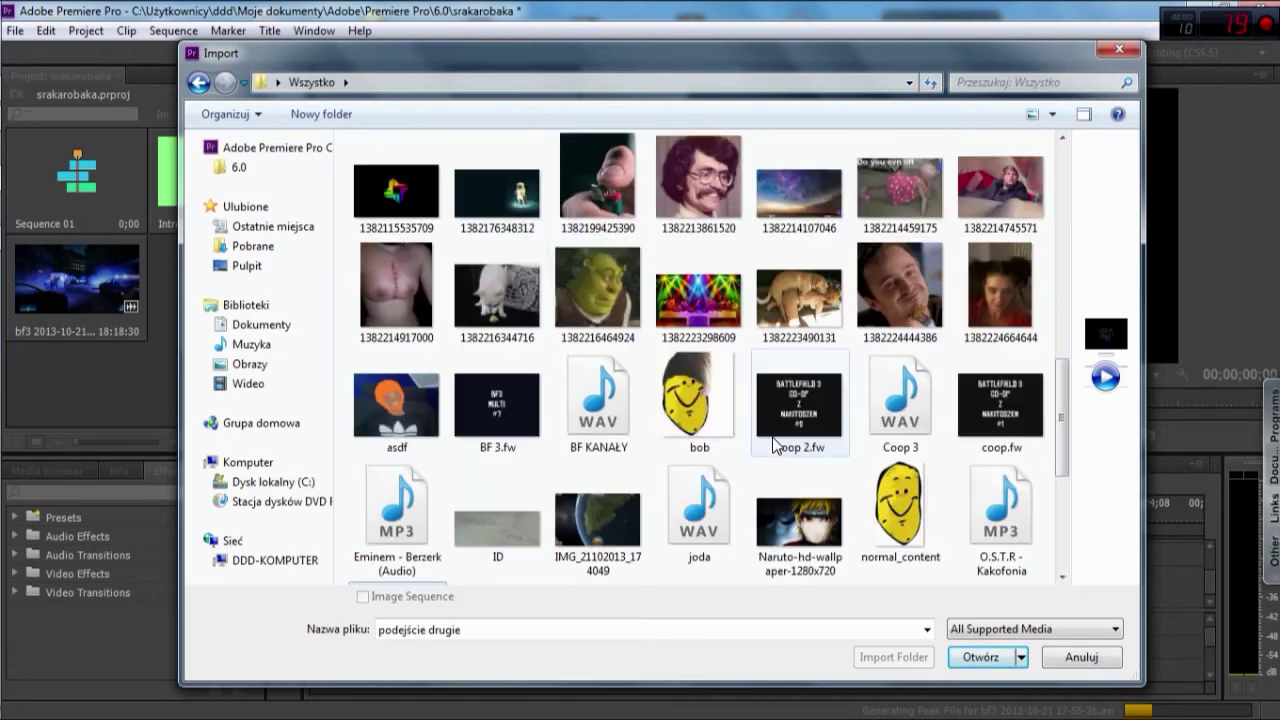
left_click(726, 499)
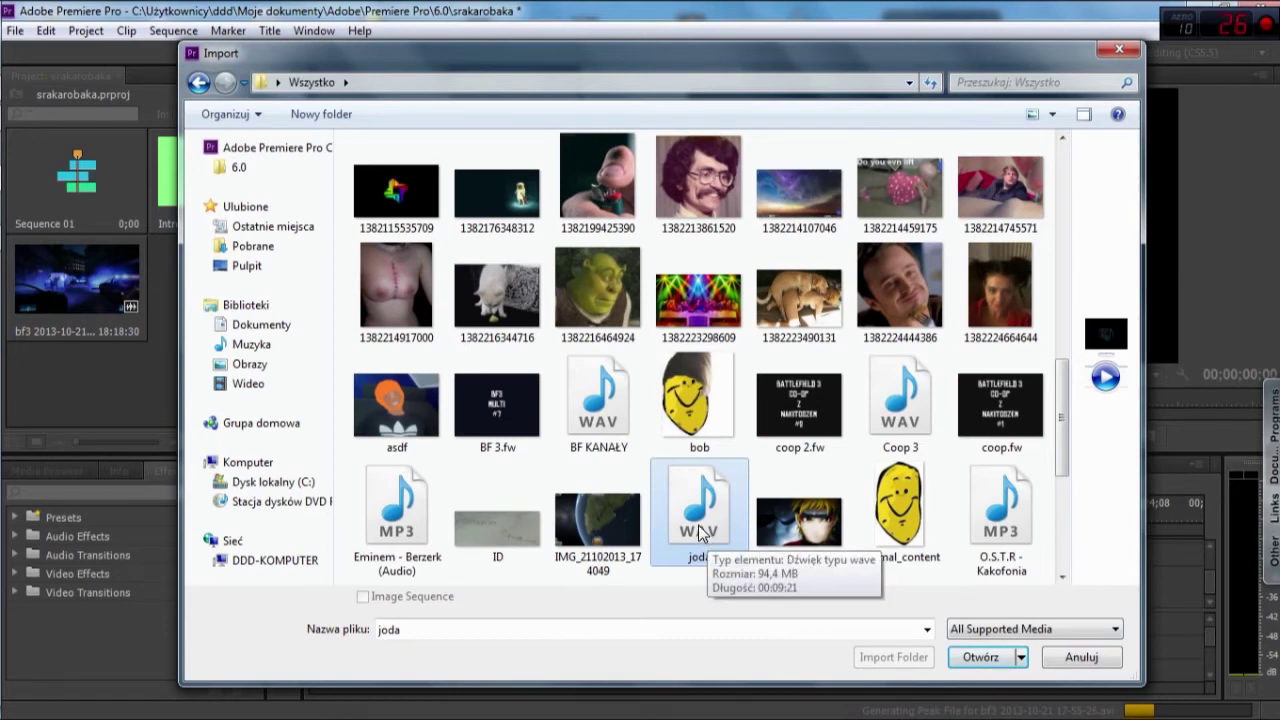
scroll(667, 411, "down", 3)
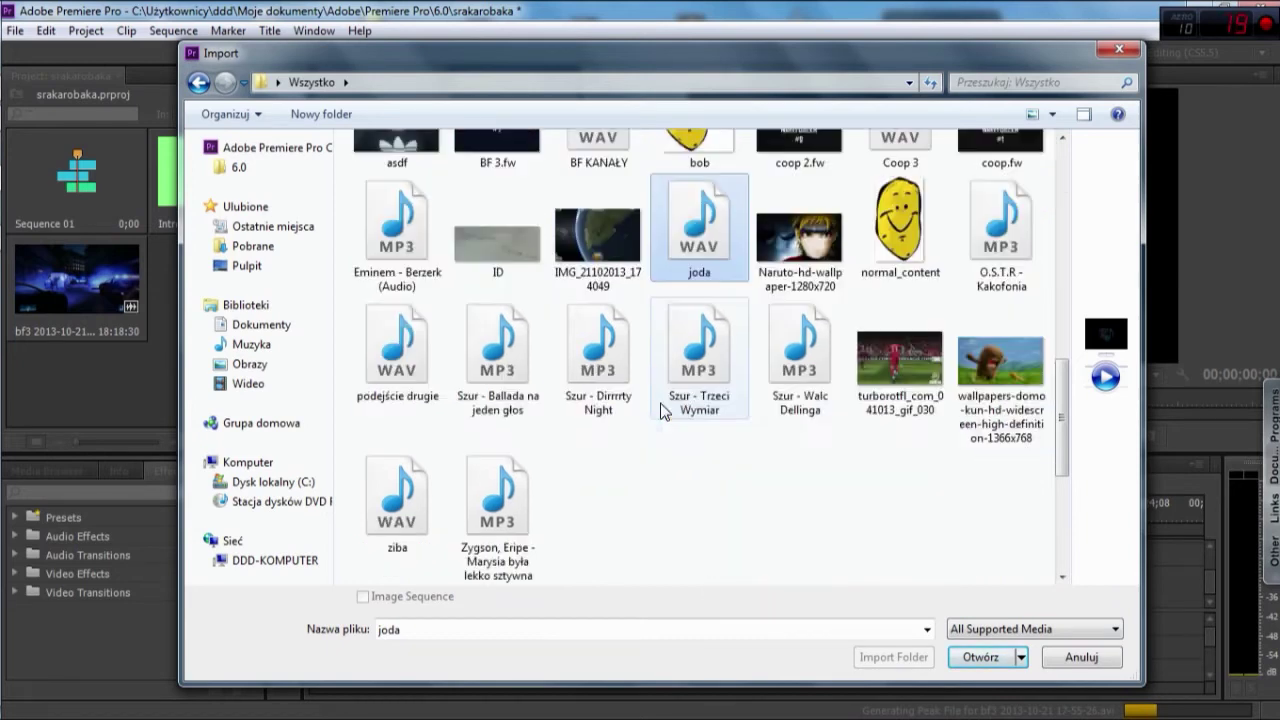
left_click(397, 350)
left_click(975, 657)
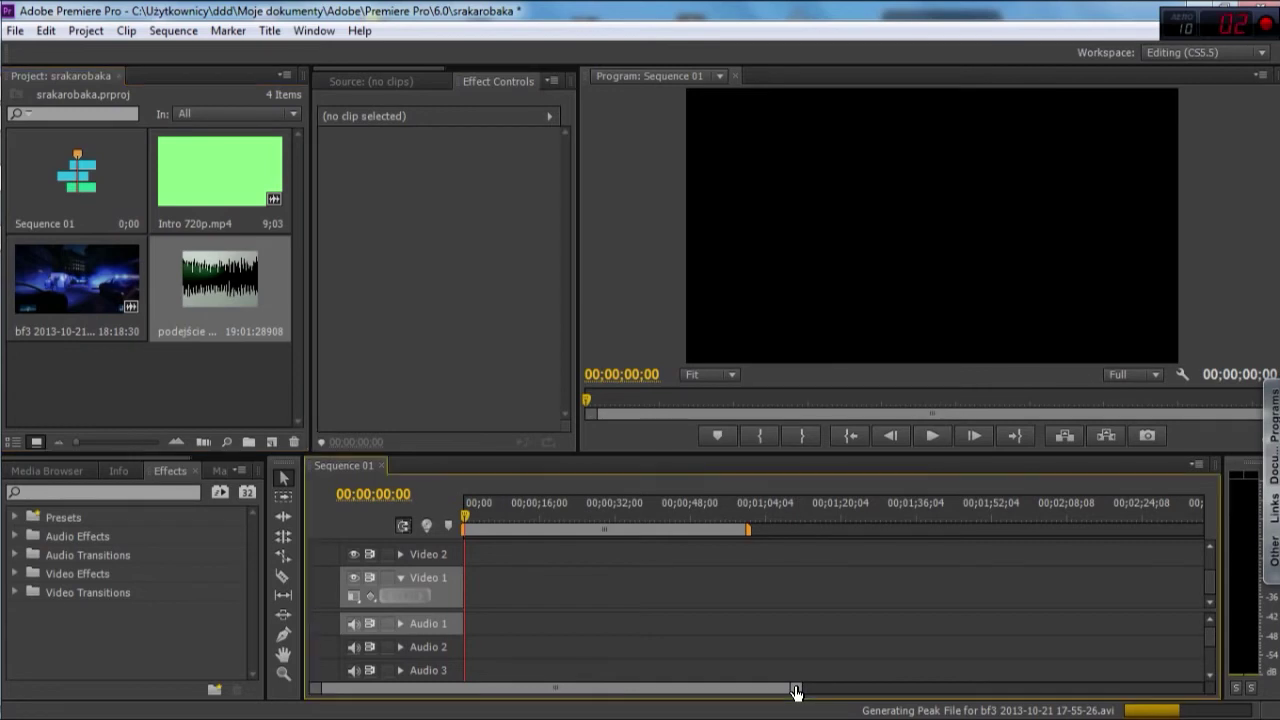
Place Intro 720p.mp4 at 00;00 on Video 1 and Audio 1, then play the sequence.
left_click_drag(796, 692, 618, 688)
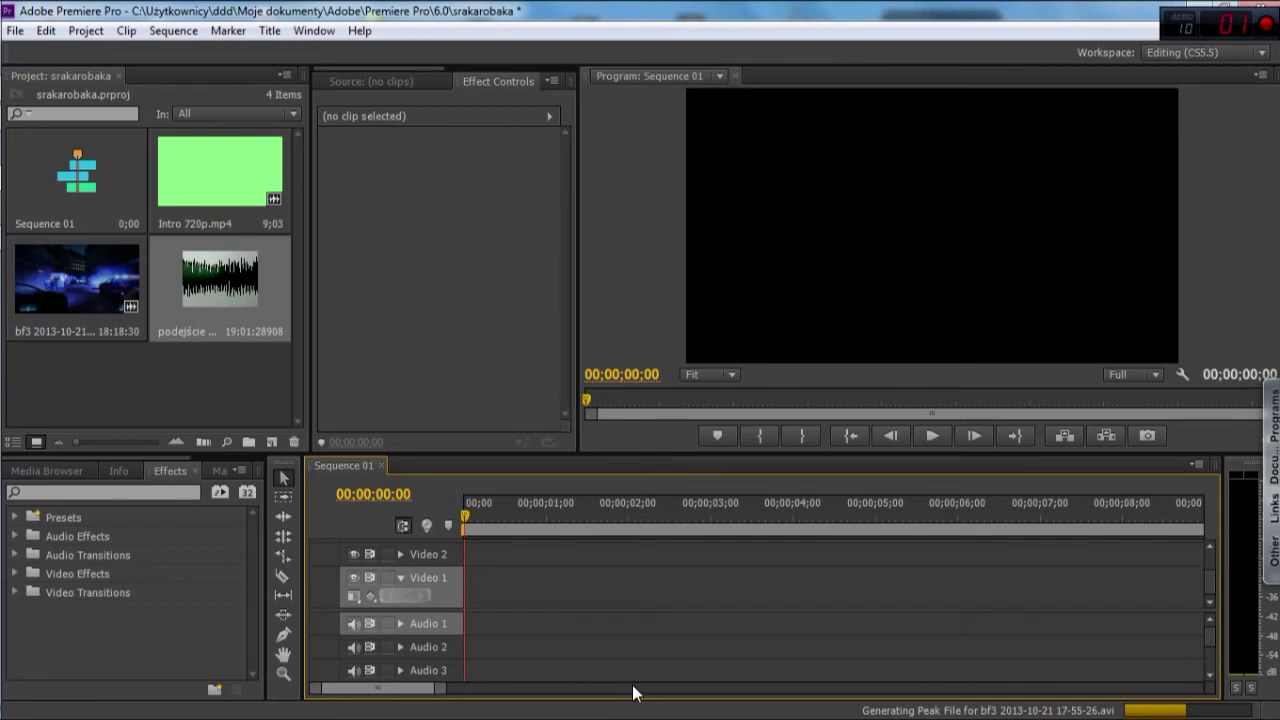
left_click(202, 173)
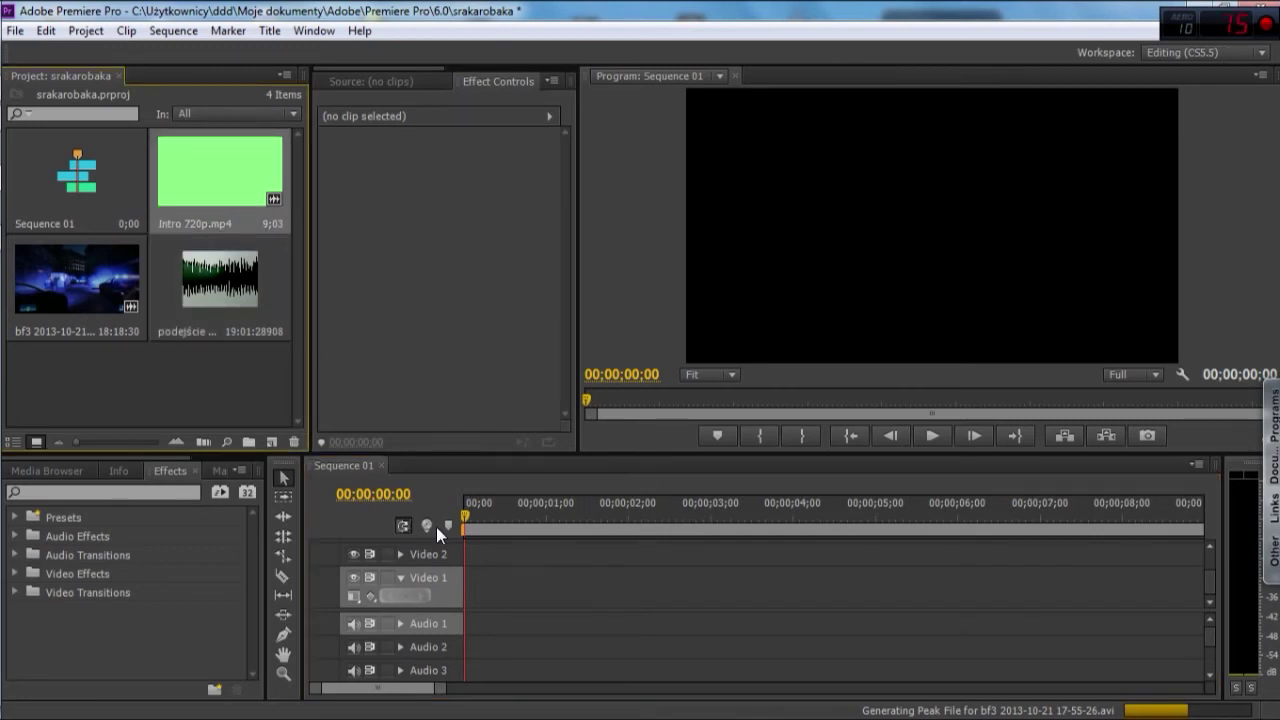
left_click_drag(220, 195, 472, 598)
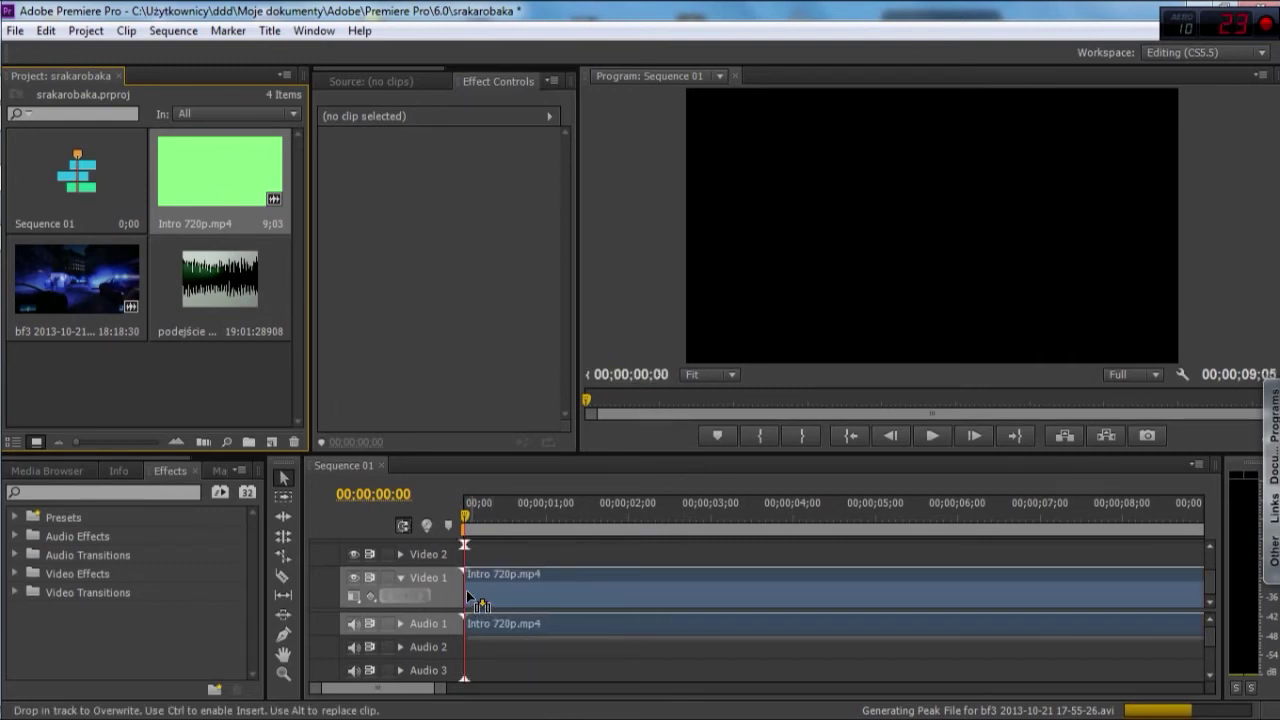
left_click_drag(472, 598, 470, 600)
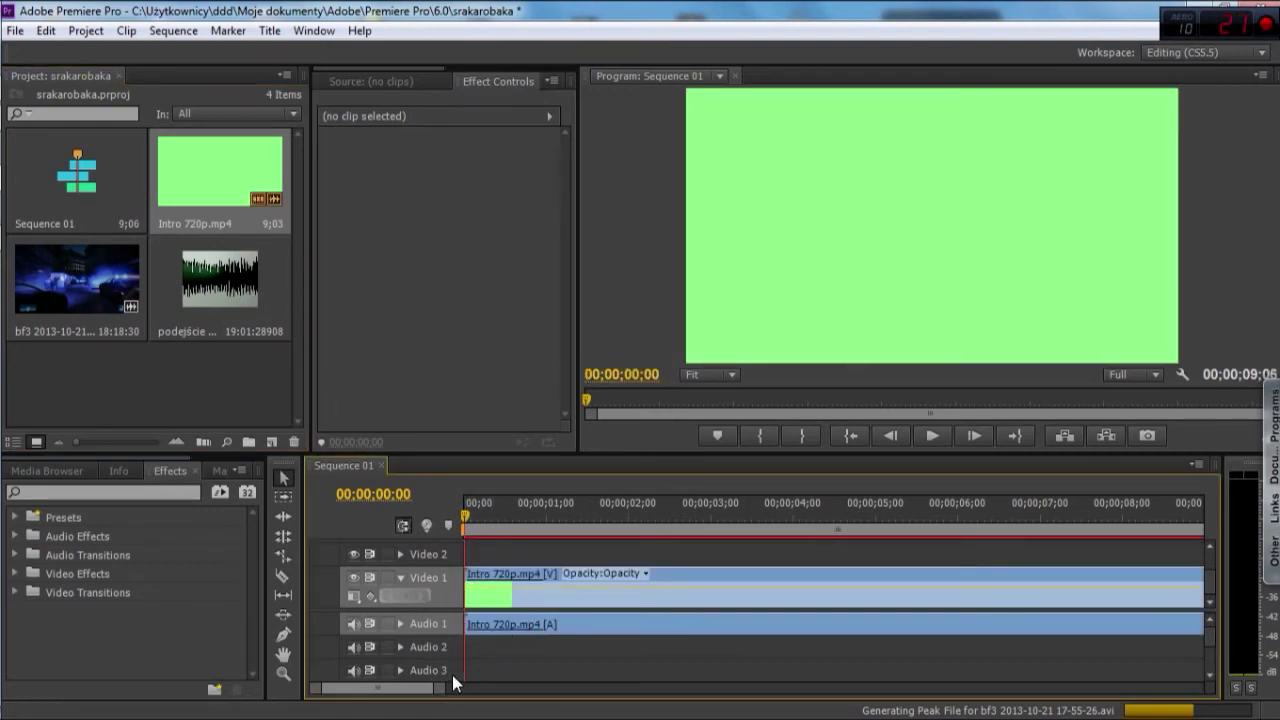
left_click_drag(447, 688, 440, 687)
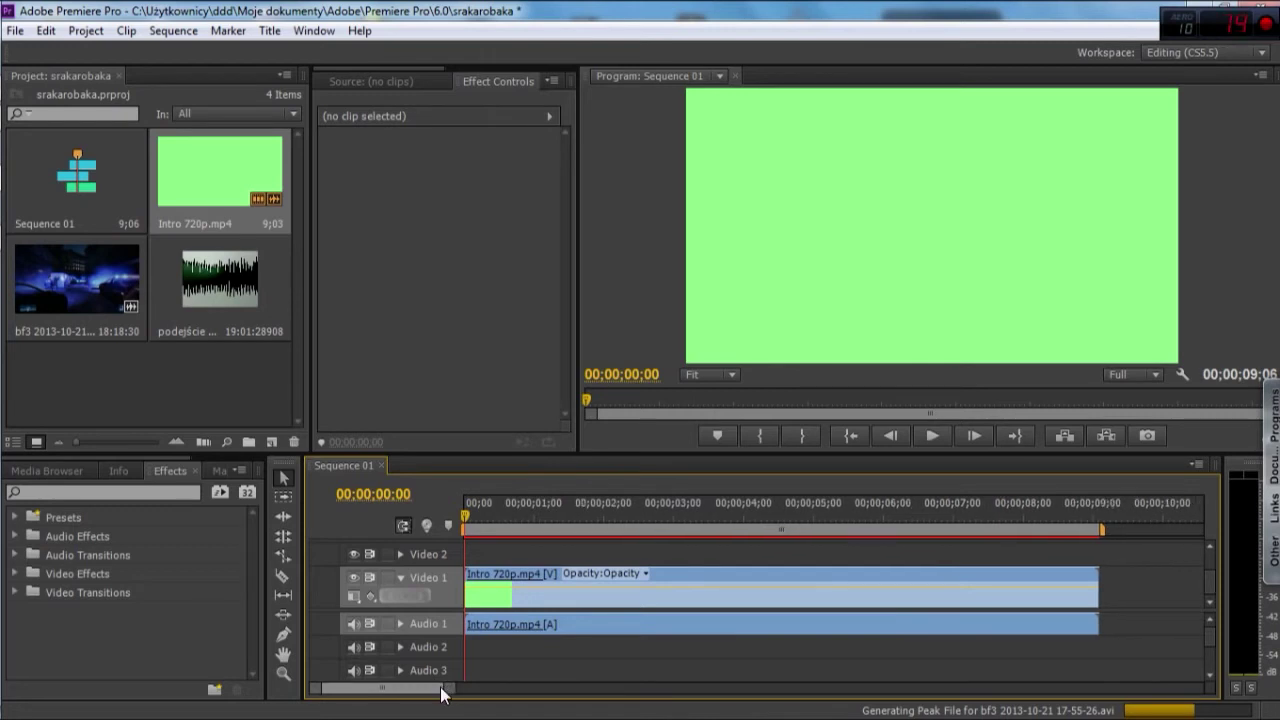
left_click_drag(404, 687, 394, 687)
left_click(932, 436)
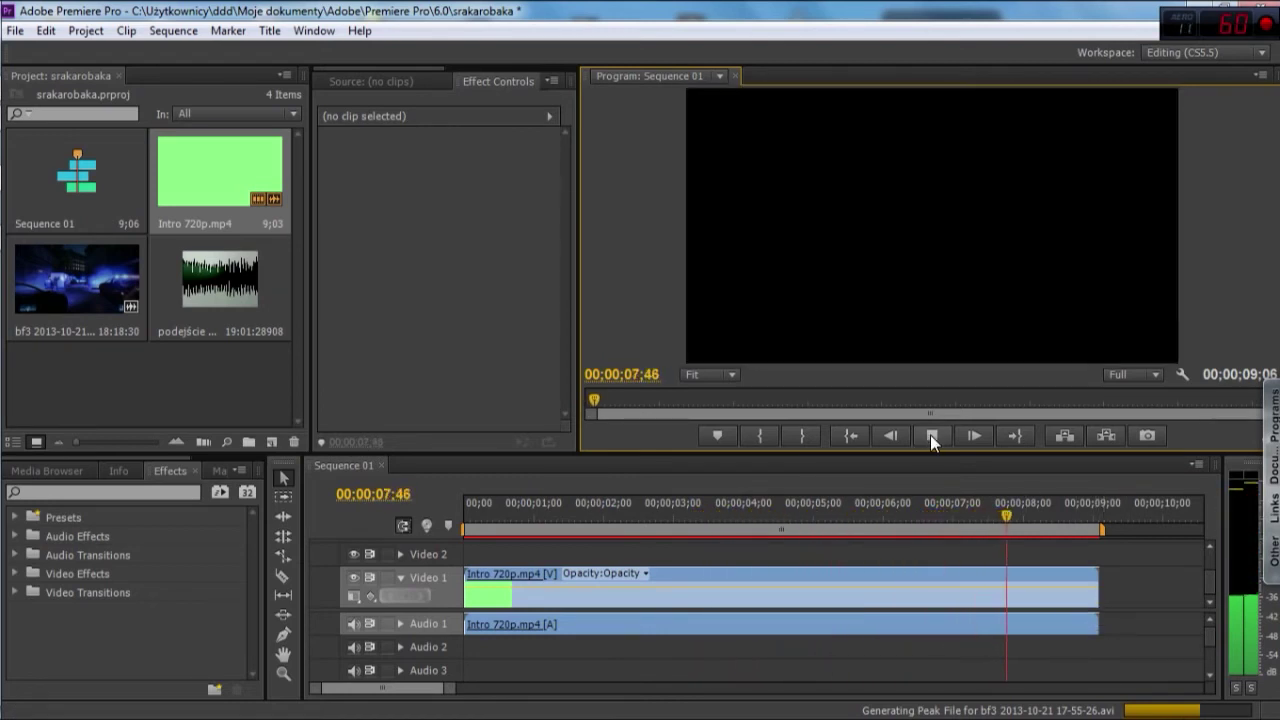
Stop playback and park the playhead at 00;00;08;00 with the Razor tool ready.
left_click(931, 438)
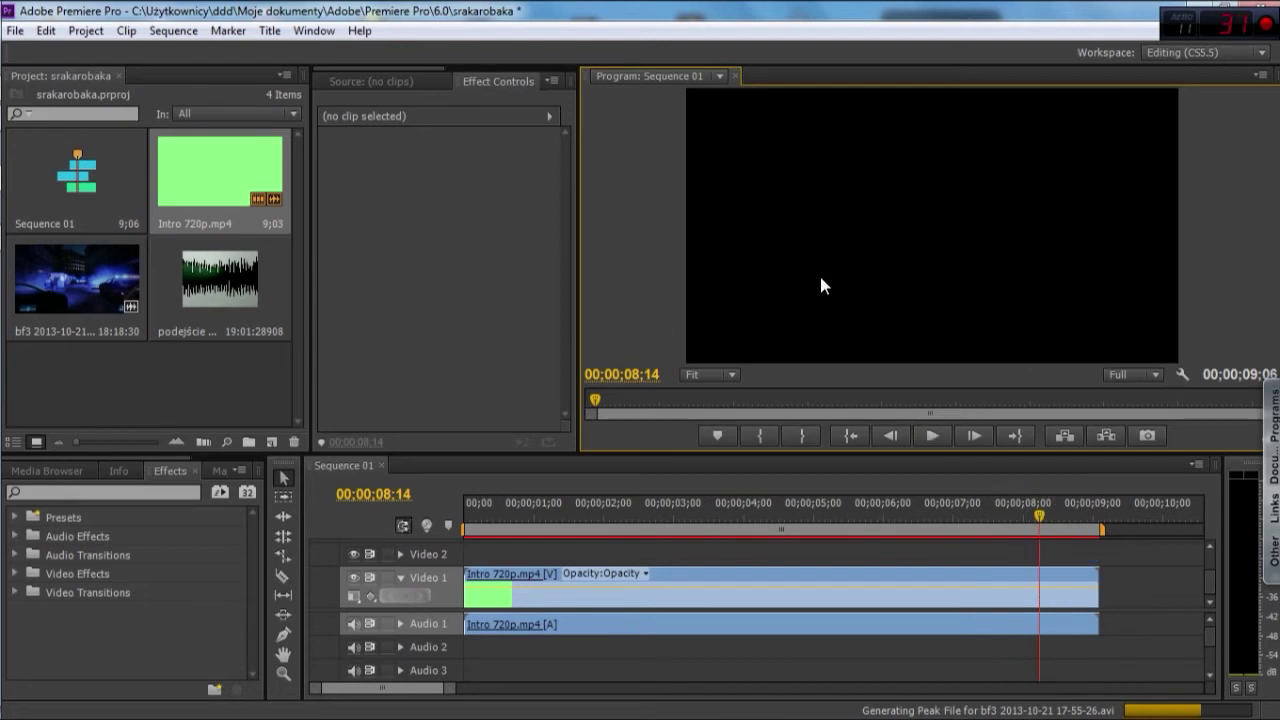
left_click(1034, 514)
left_click_drag(1034, 514, 1018, 516)
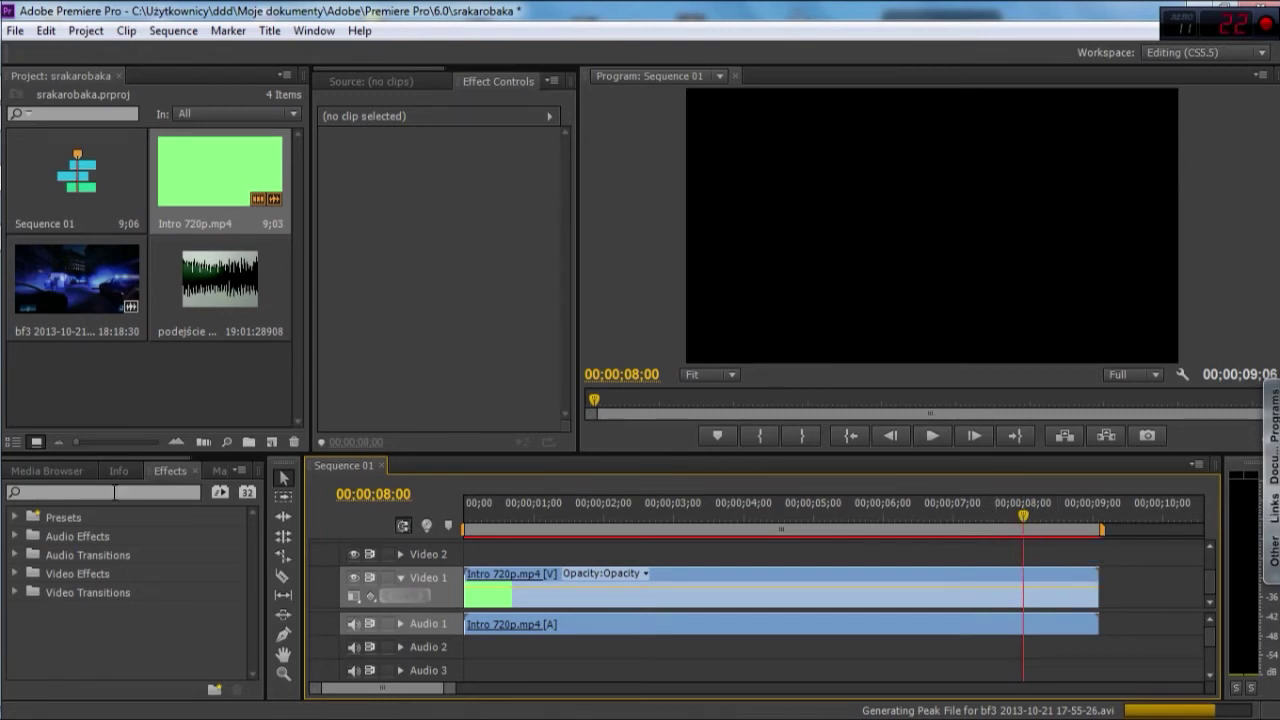
left_click(283, 577)
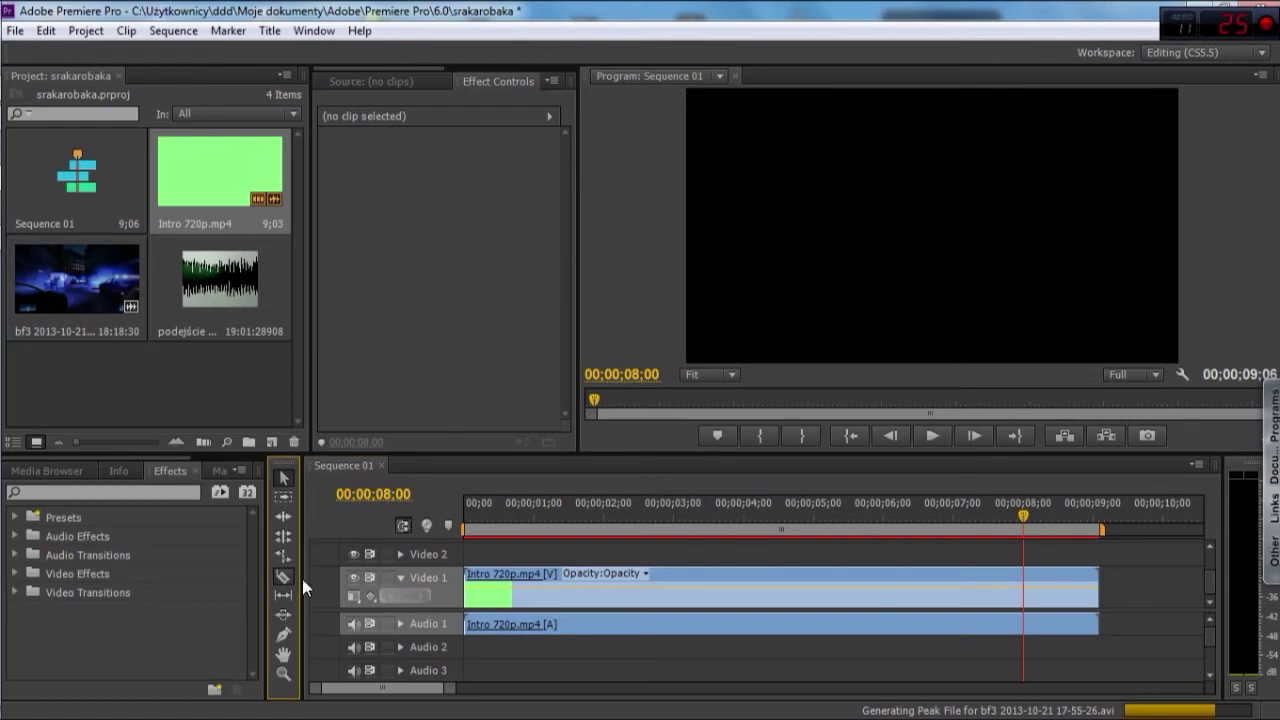
Cut the intro clip at 00;00;08;00 and delete the piece after the cut.
left_click(1023, 574)
left_click(284, 478)
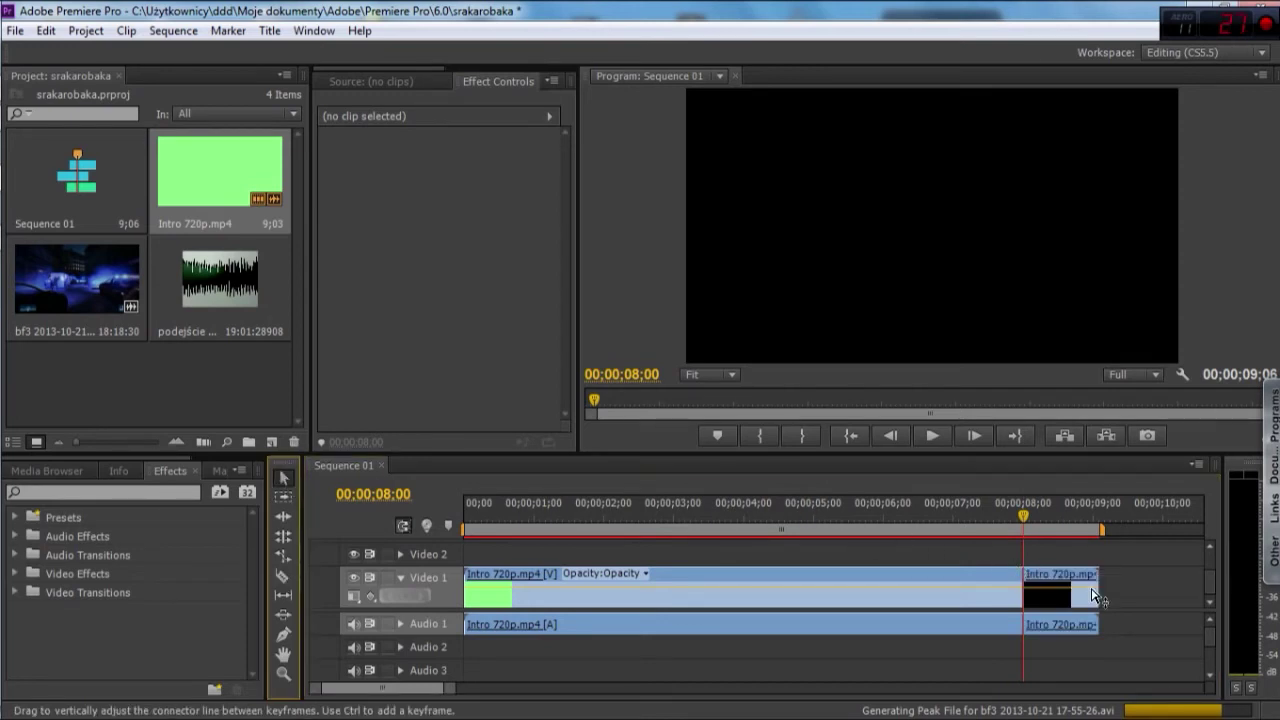
left_click(1085, 593)
key("Delete")
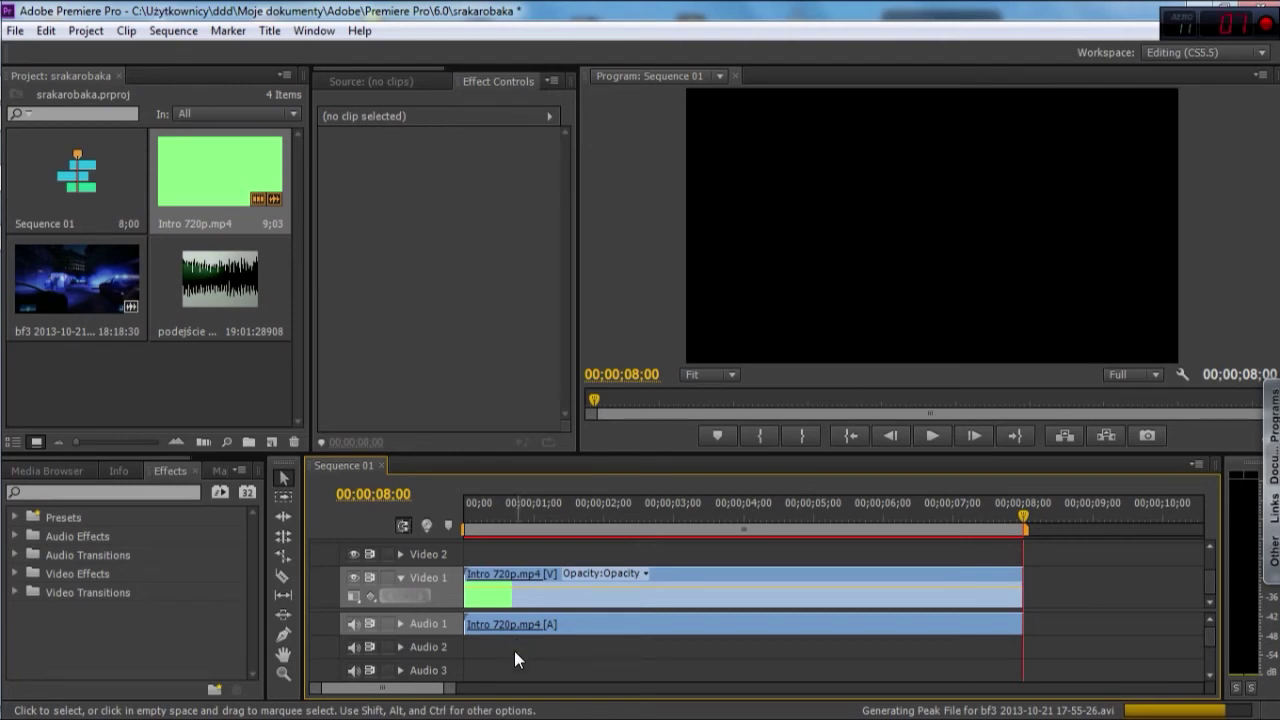
left_click(207, 375)
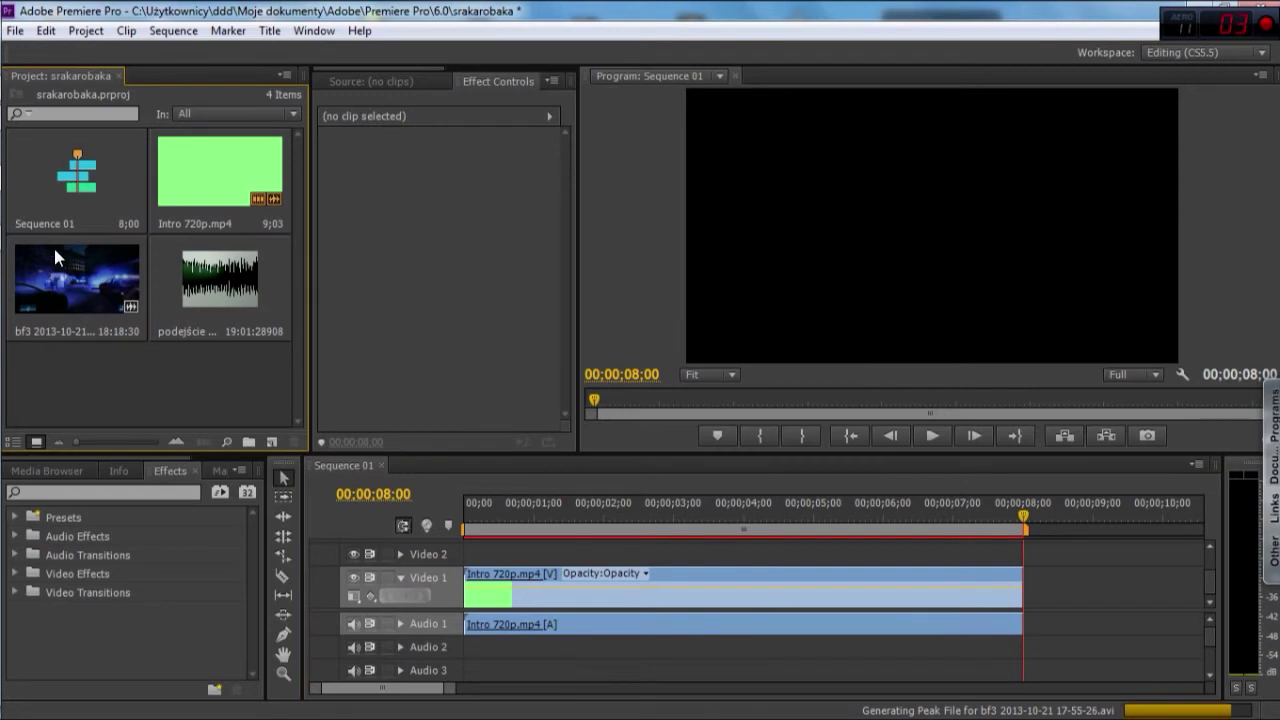
left_click_drag(68, 273, 1028, 577)
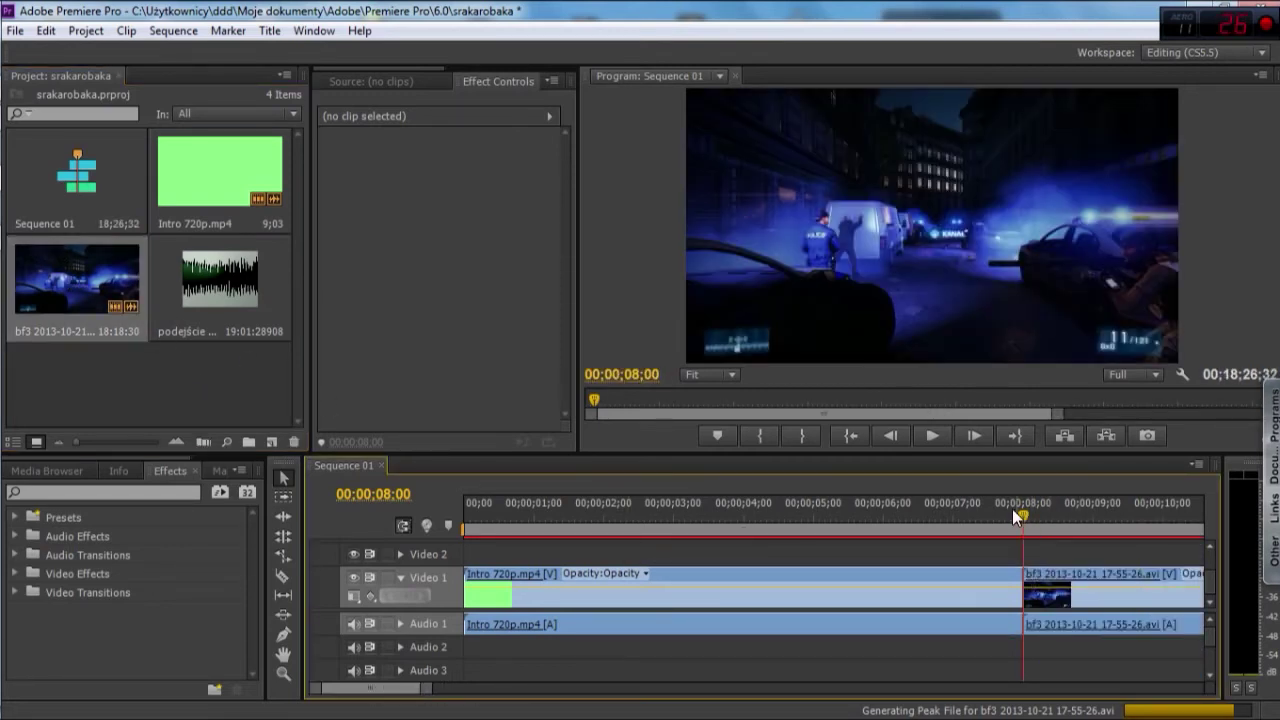
left_click_drag(1012, 517, 994, 517)
left_click(930, 435)
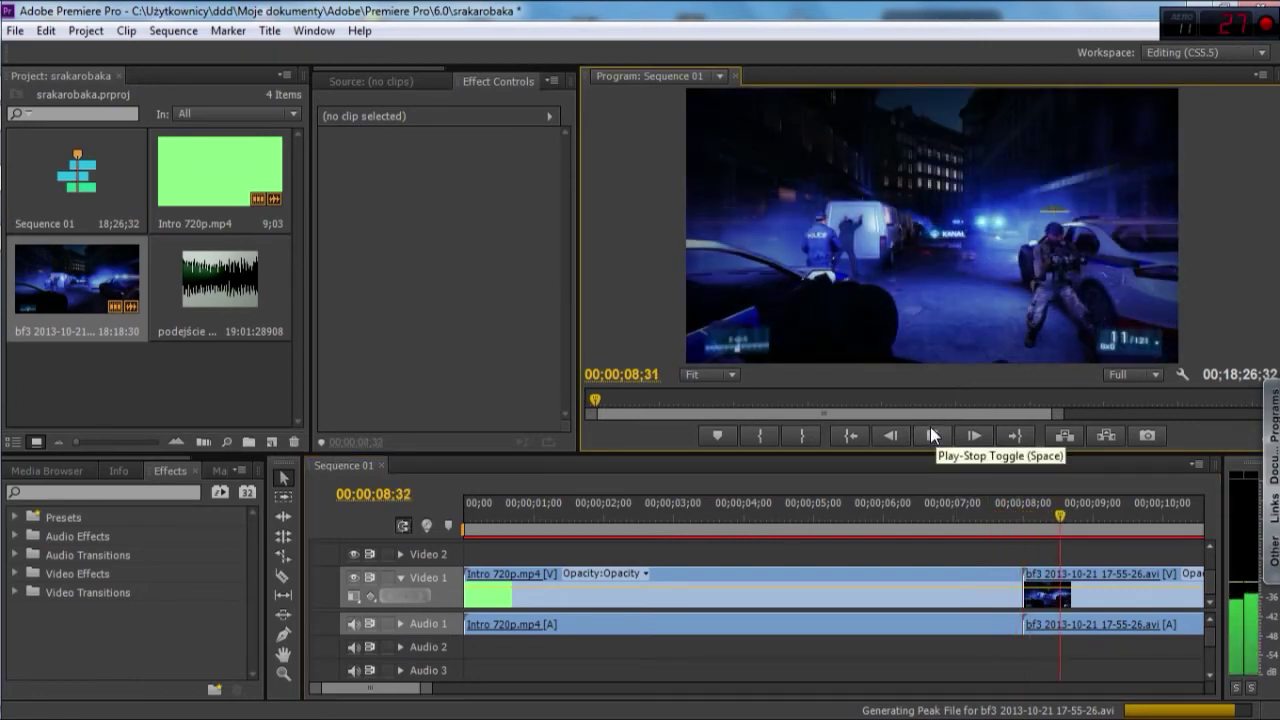
left_click(944, 442)
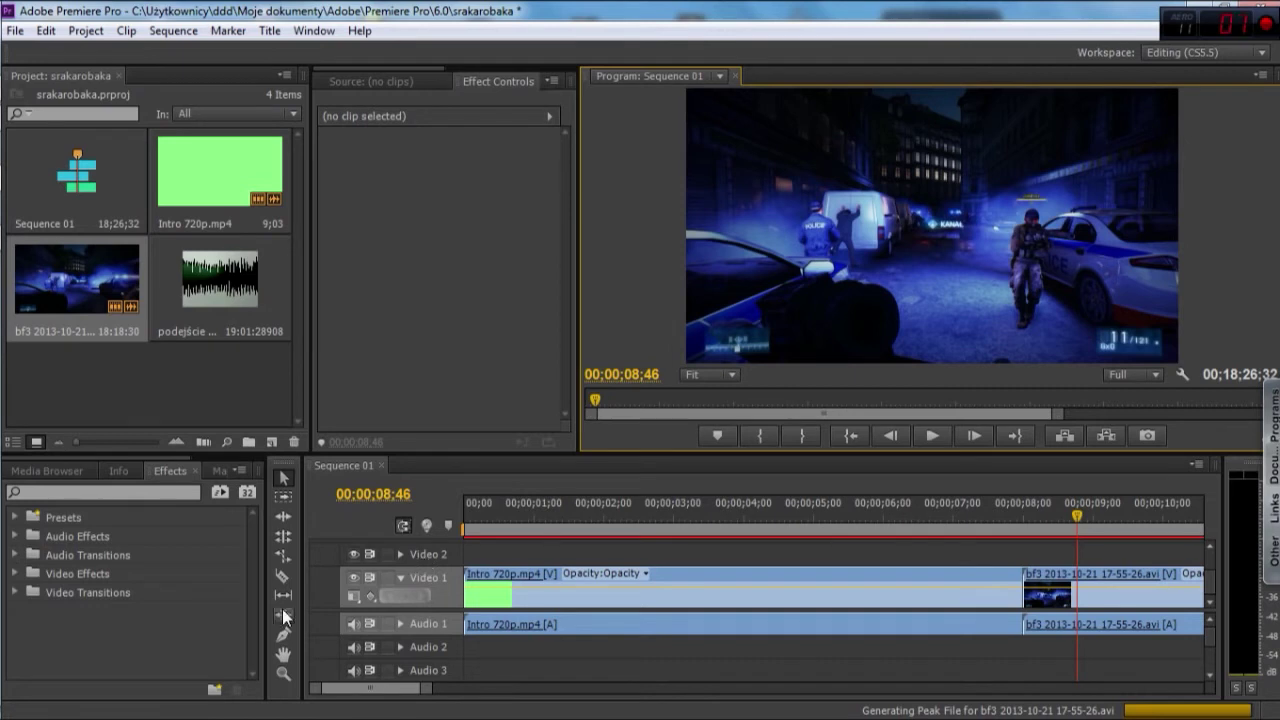
mouse_move(3, 540)
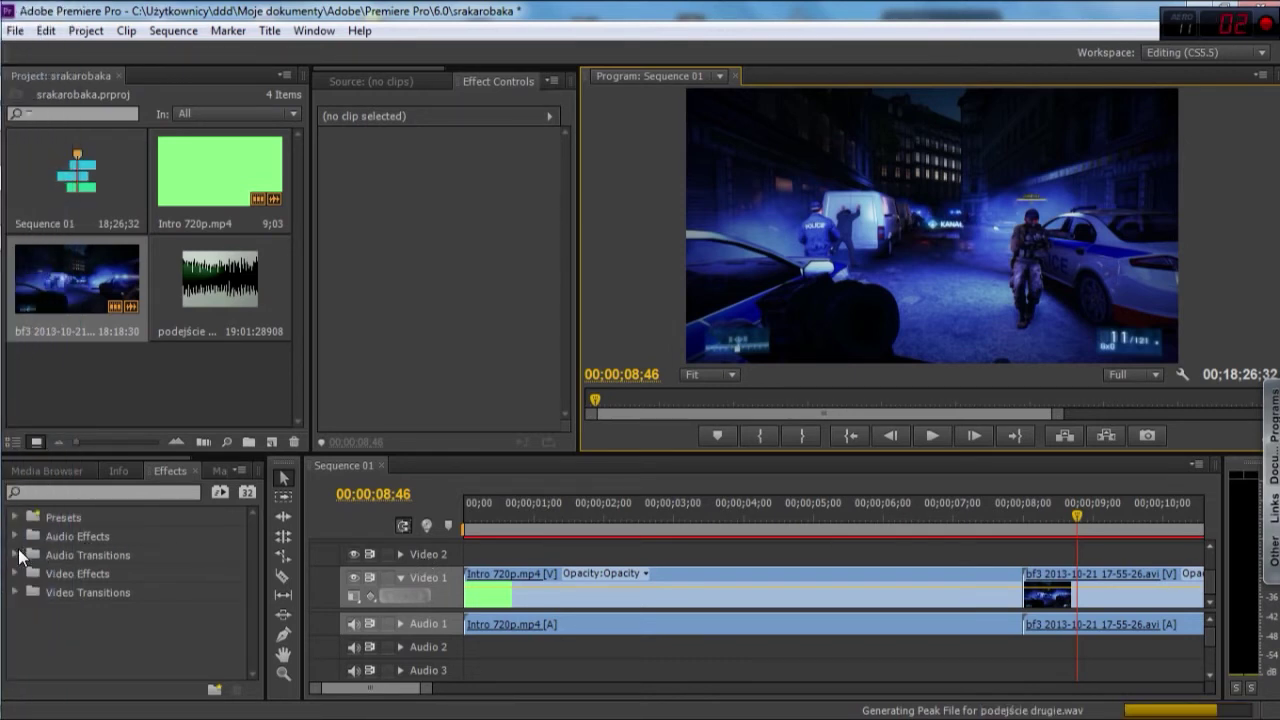
Apply a Constant Gain crossfade to the intro-to-gameplay cut on Audio 1.
left_click(16, 554)
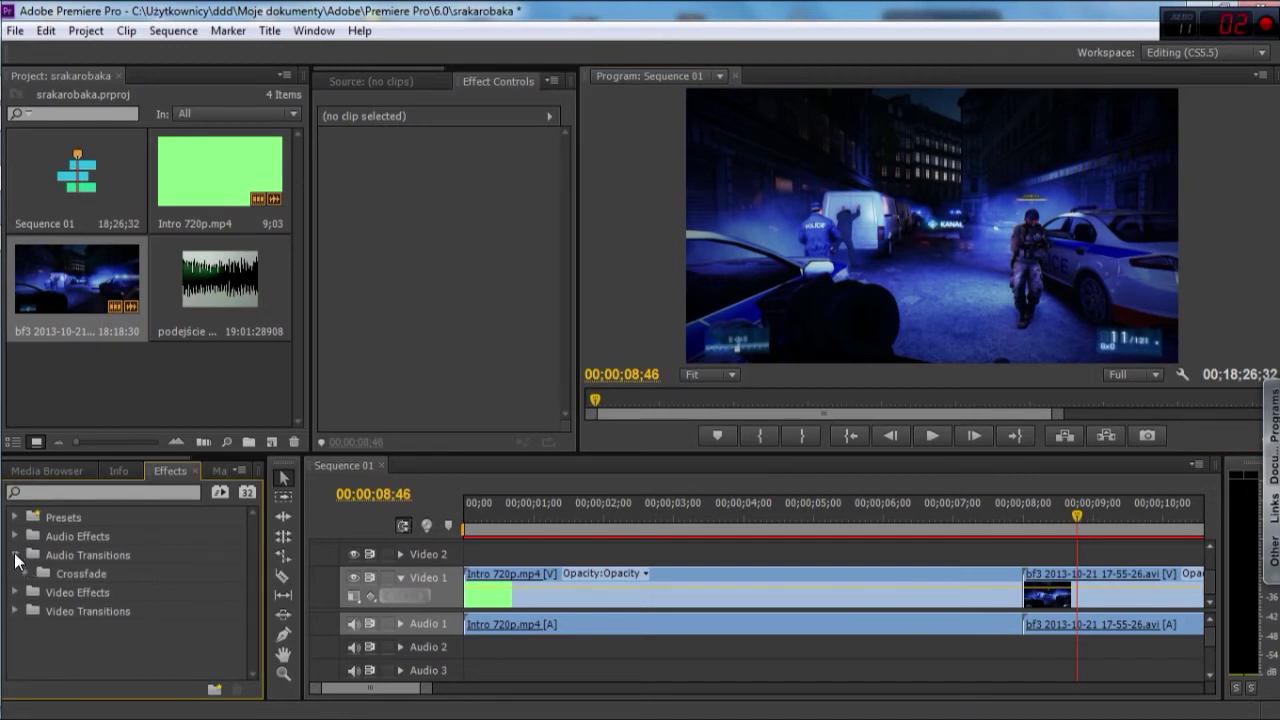
left_click(23, 572)
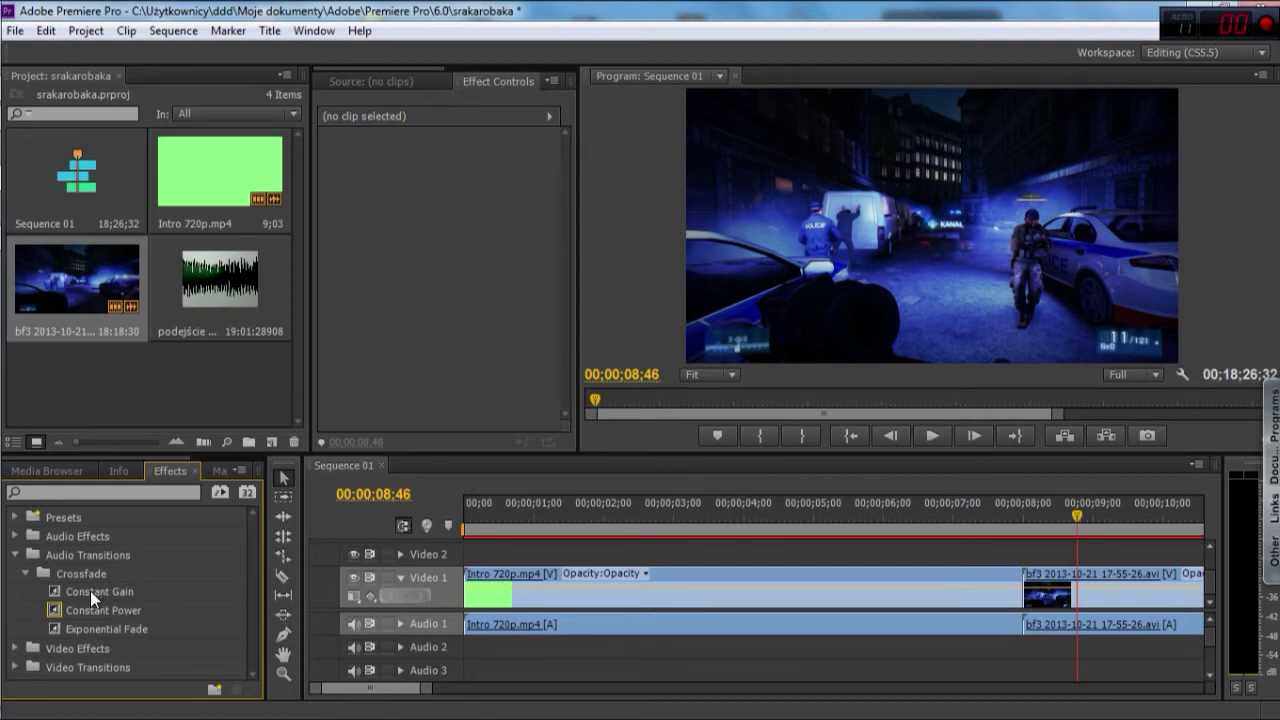
left_click_drag(90, 593, 1028, 619)
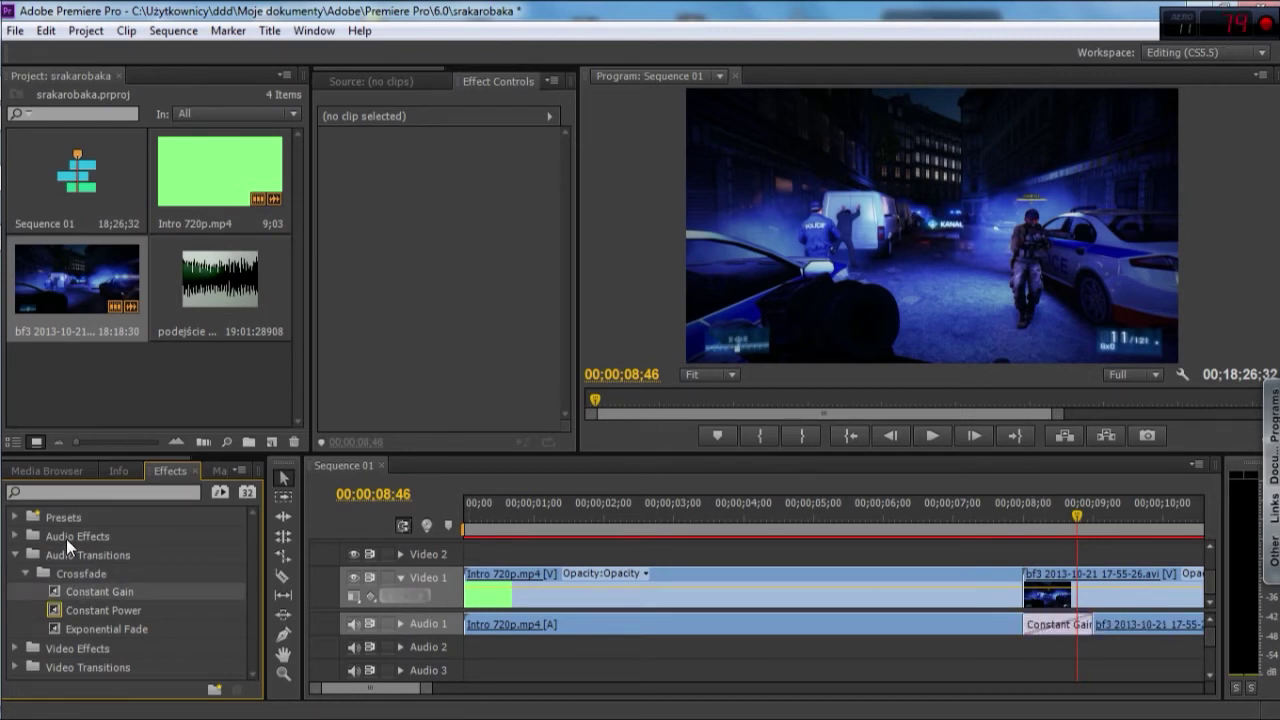
Lay podejście drugie.wav on Audio 2 under the gameplay with a Constant Gain fade-in.
mouse_move(218, 280)
left_mouse_down()
mouse_move(933, 677)
mouse_move(1036, 650)
left_mouse_up()
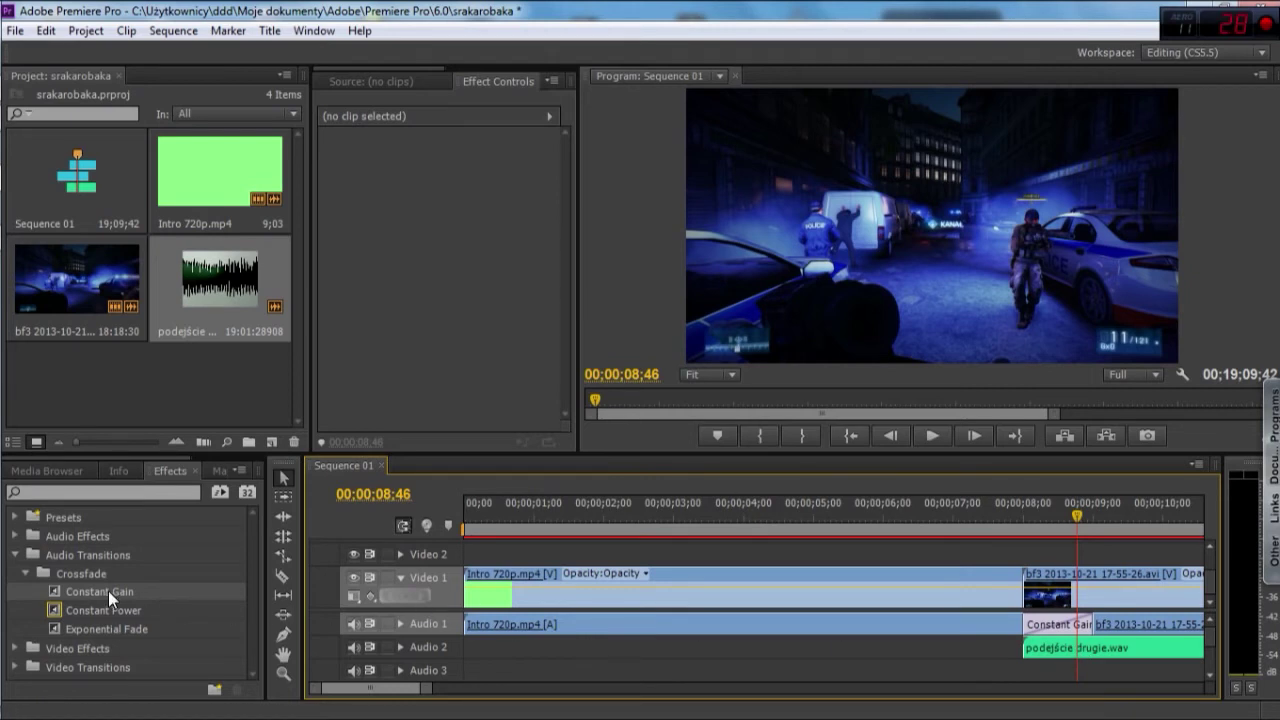
left_click_drag(108, 591, 1030, 648)
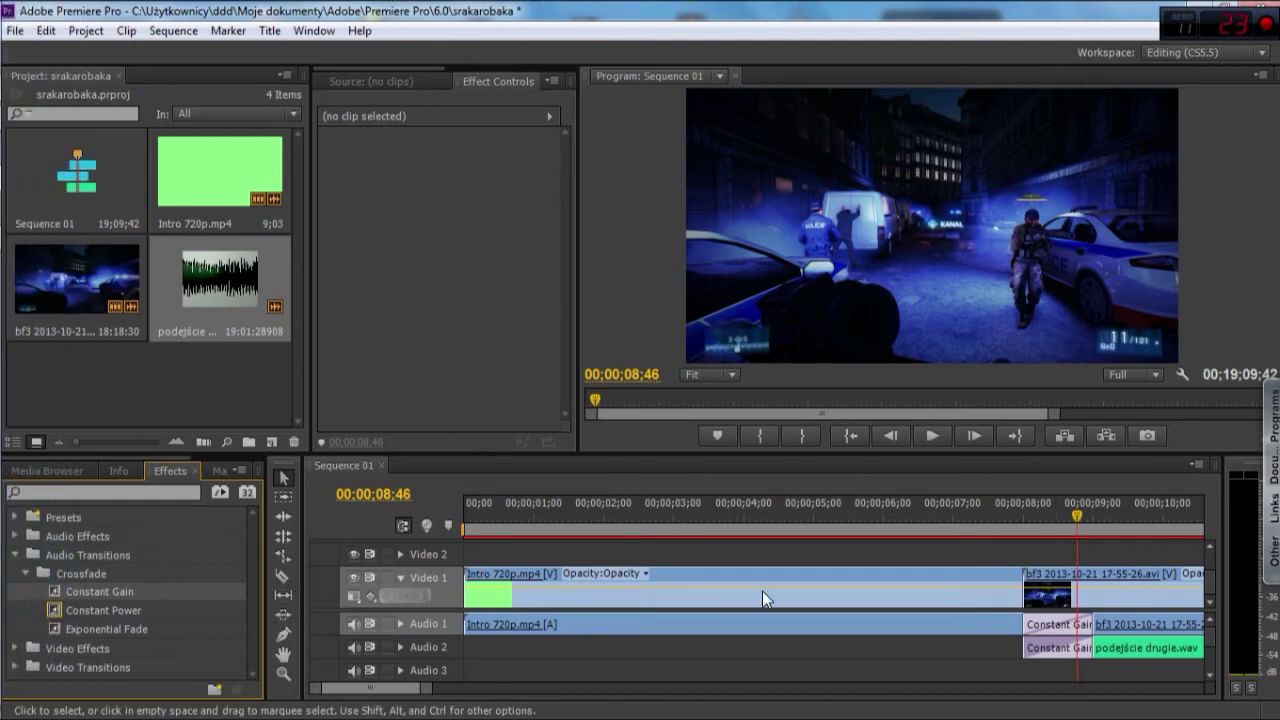
left_click(1063, 517)
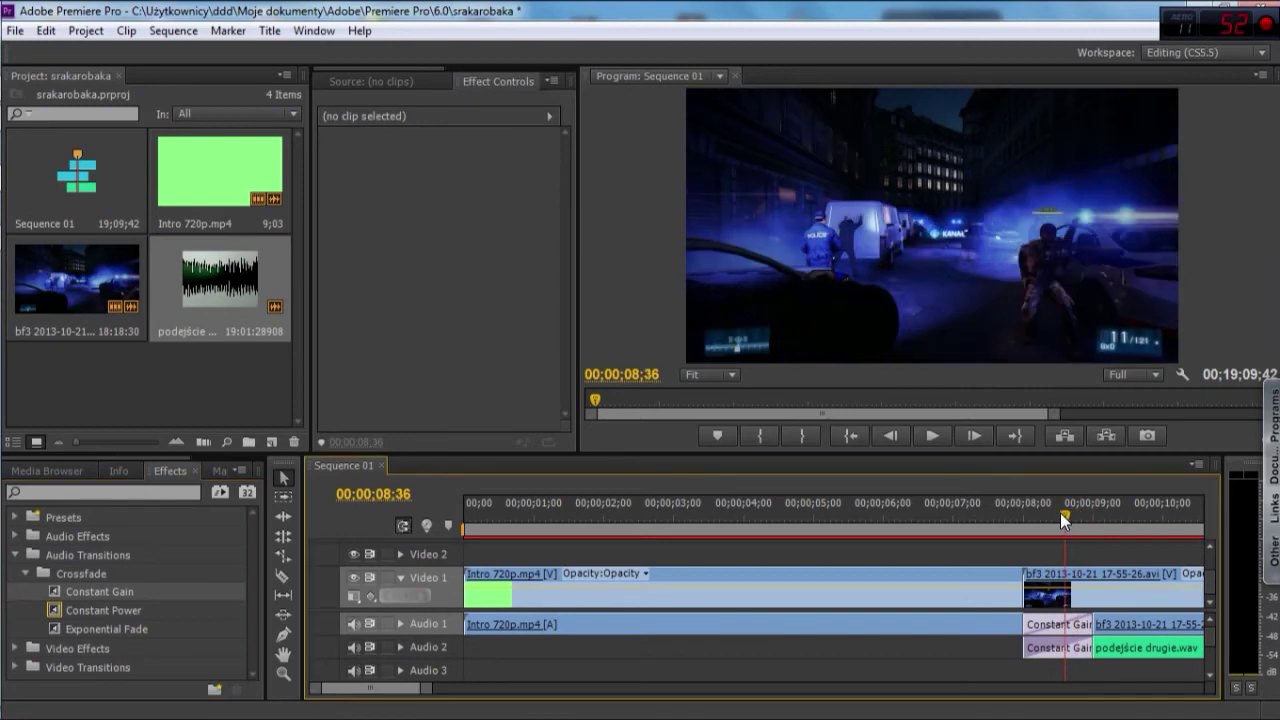
Apply a Cross Dissolve from Video Transitions > Dissolve to the Video 1 cut.
left_click_drag(1060, 513, 1022, 509)
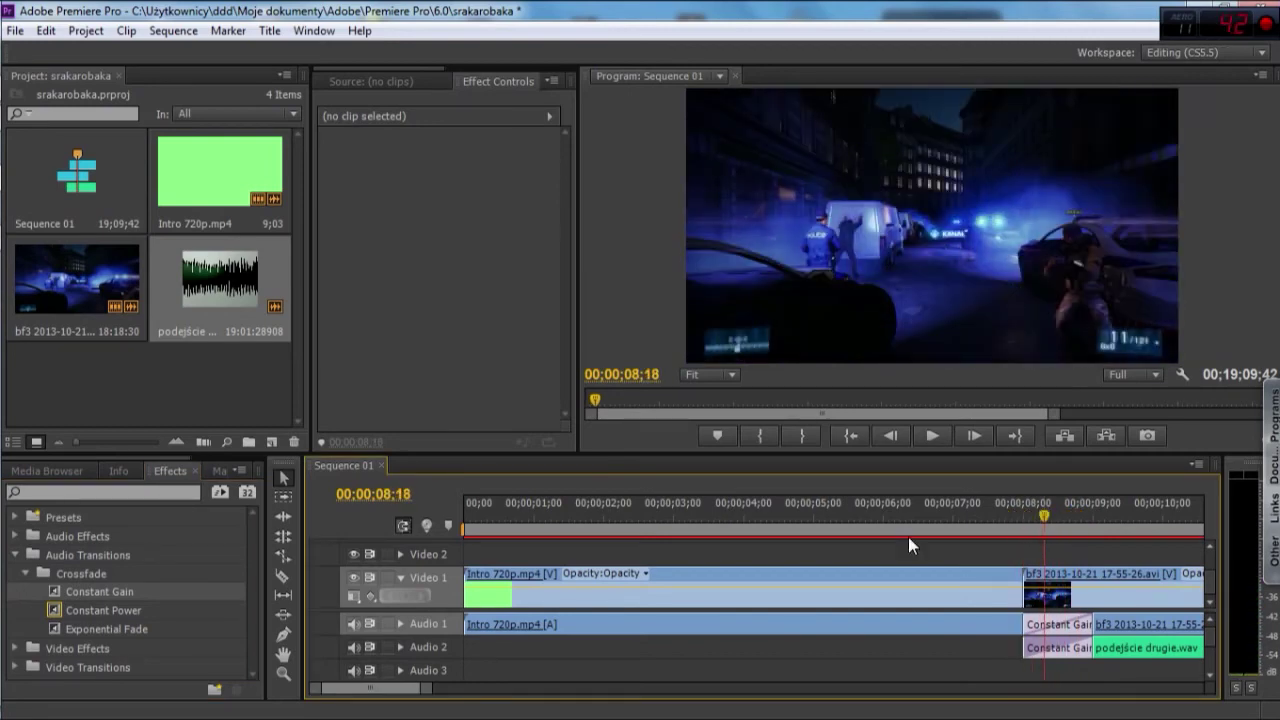
left_click(16, 667)
scroll(30, 637, "down", 3)
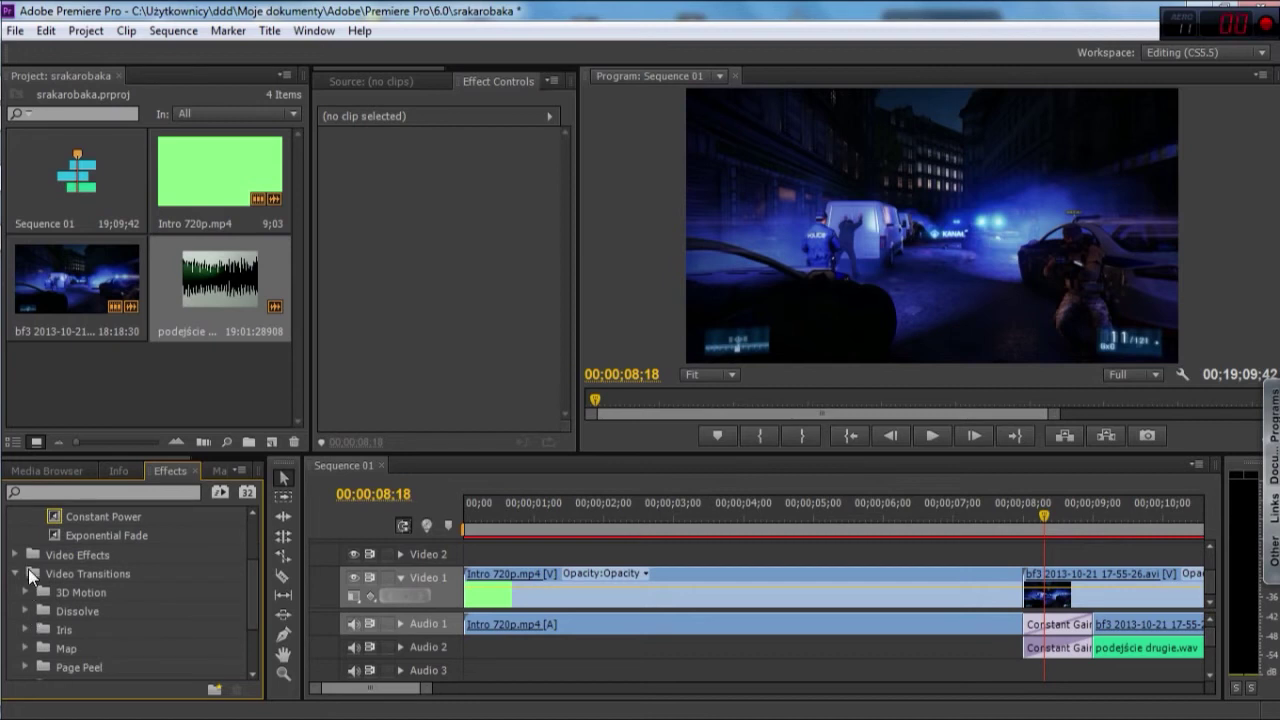
scroll(28, 571, "down", 2)
scroll(28, 571, "up", 1)
scroll(28, 571, "up", 1)
scroll(28, 571, "down", 1)
scroll(28, 571, "down", 1)
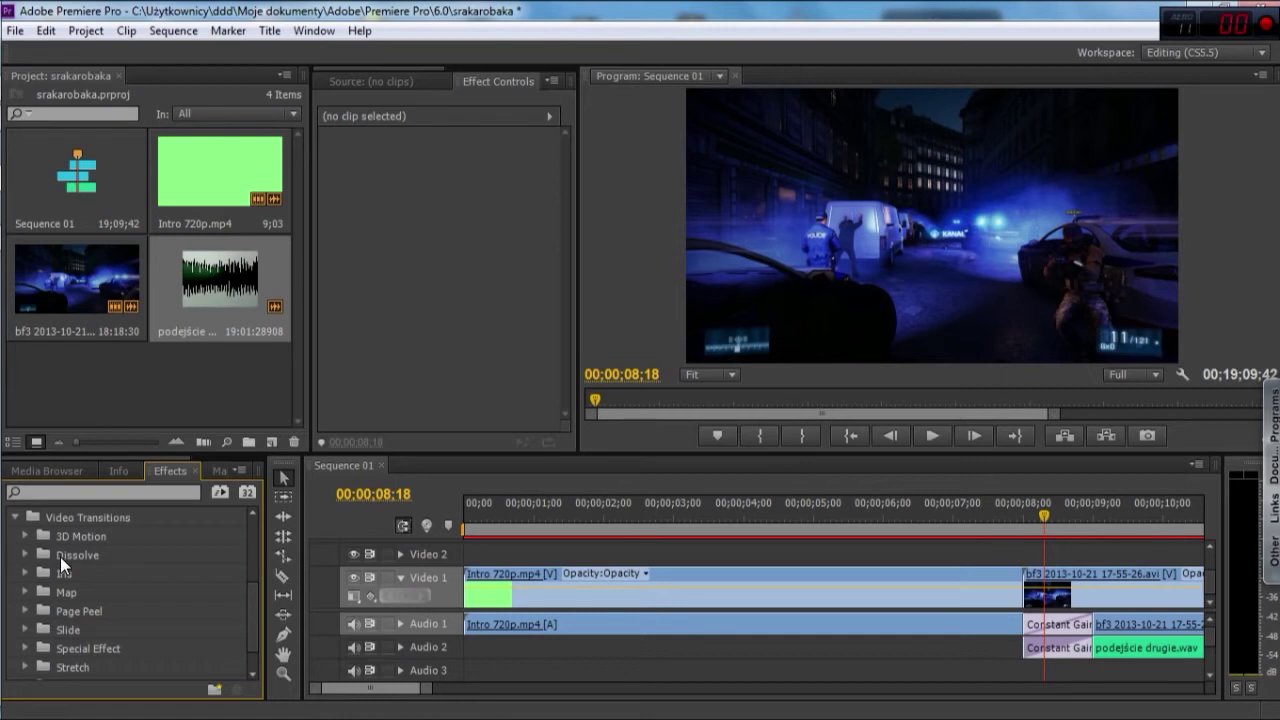
scroll(60, 557, "down", 2)
scroll(70, 657, "up", 1)
scroll(68, 657, "up", 1)
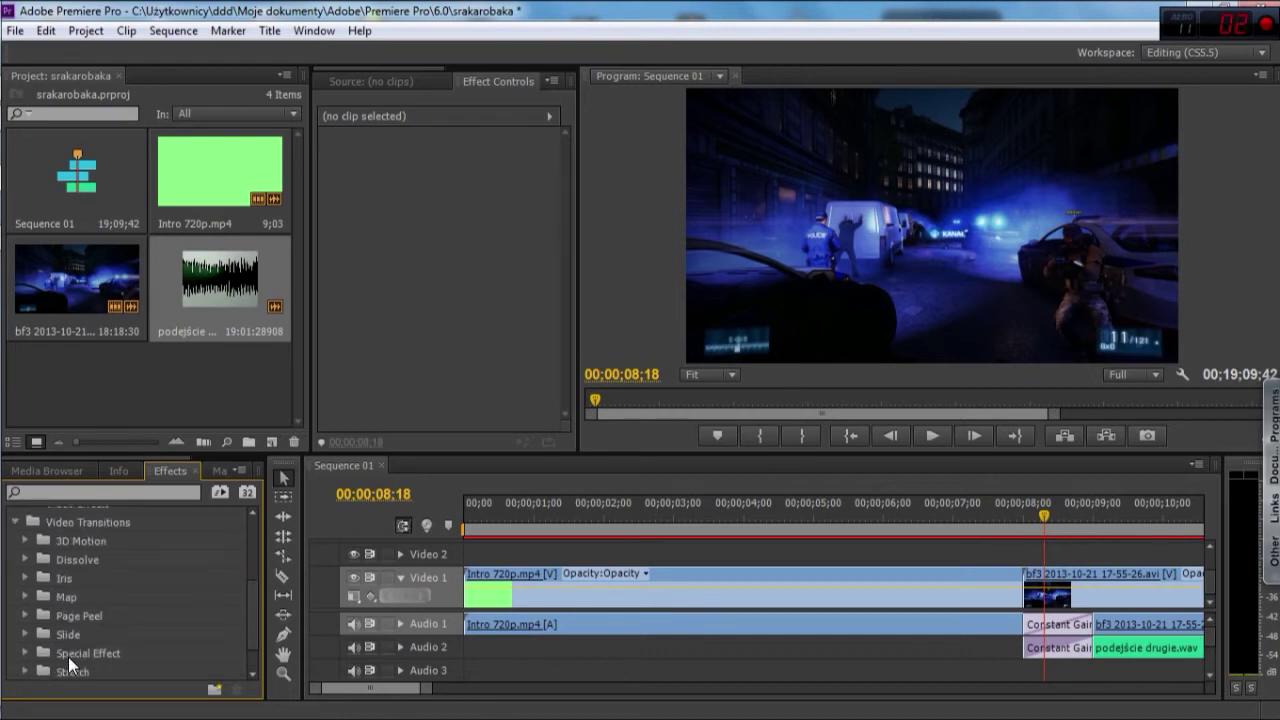
left_click(26, 559)
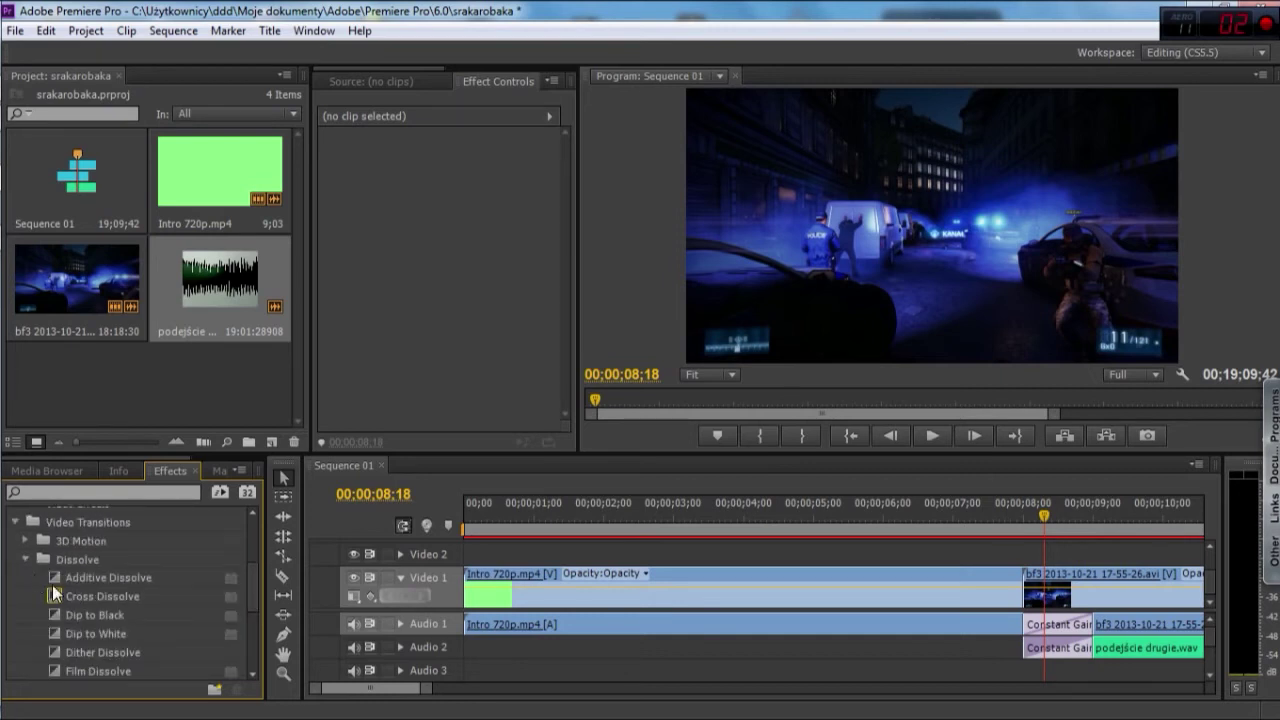
left_click_drag(90, 595, 1040, 585)
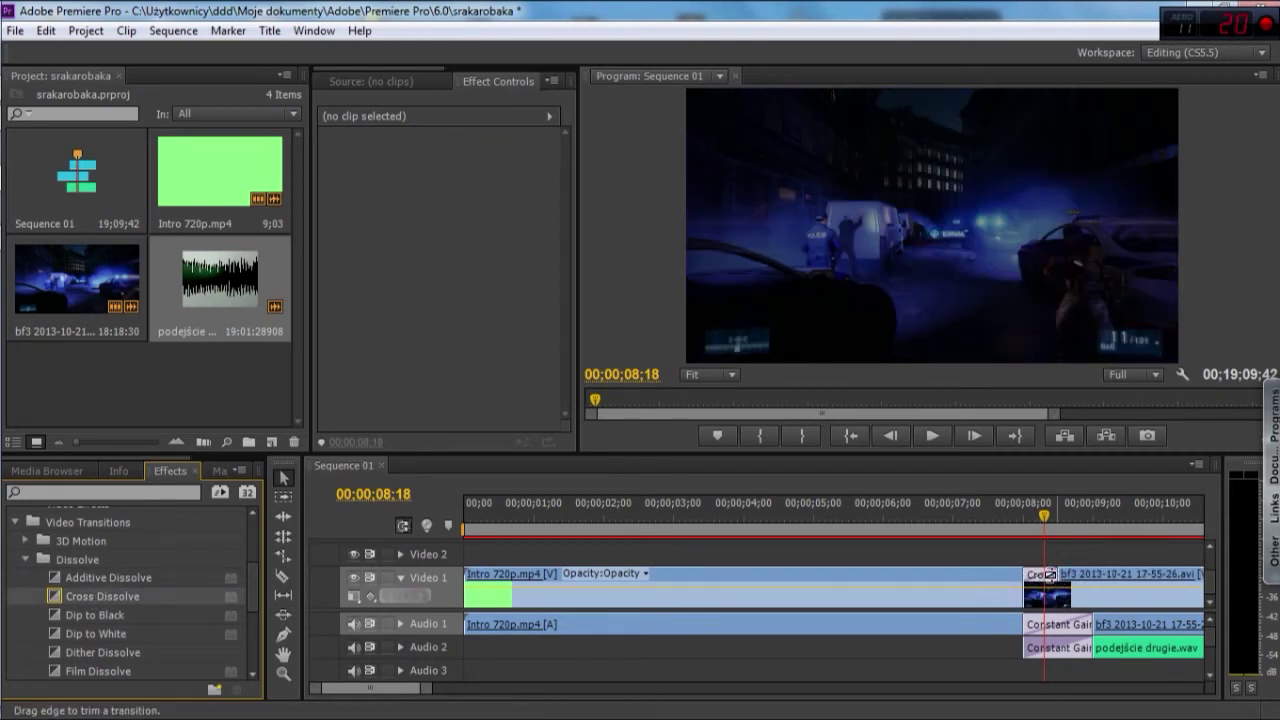
Trim the Cross Dissolve to 00;00;01;06 and play it back.
left_click_drag(1089, 570, 1101, 571)
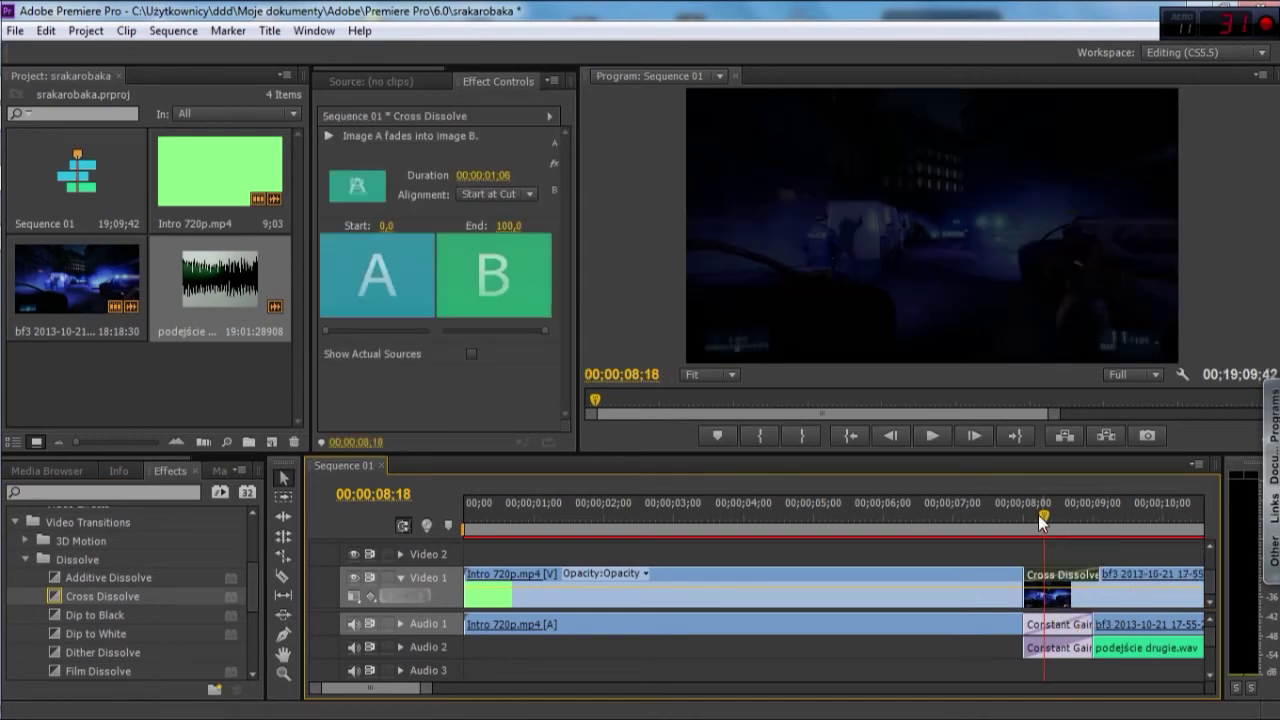
left_click_drag(1044, 516, 1006, 516)
left_click(930, 435)
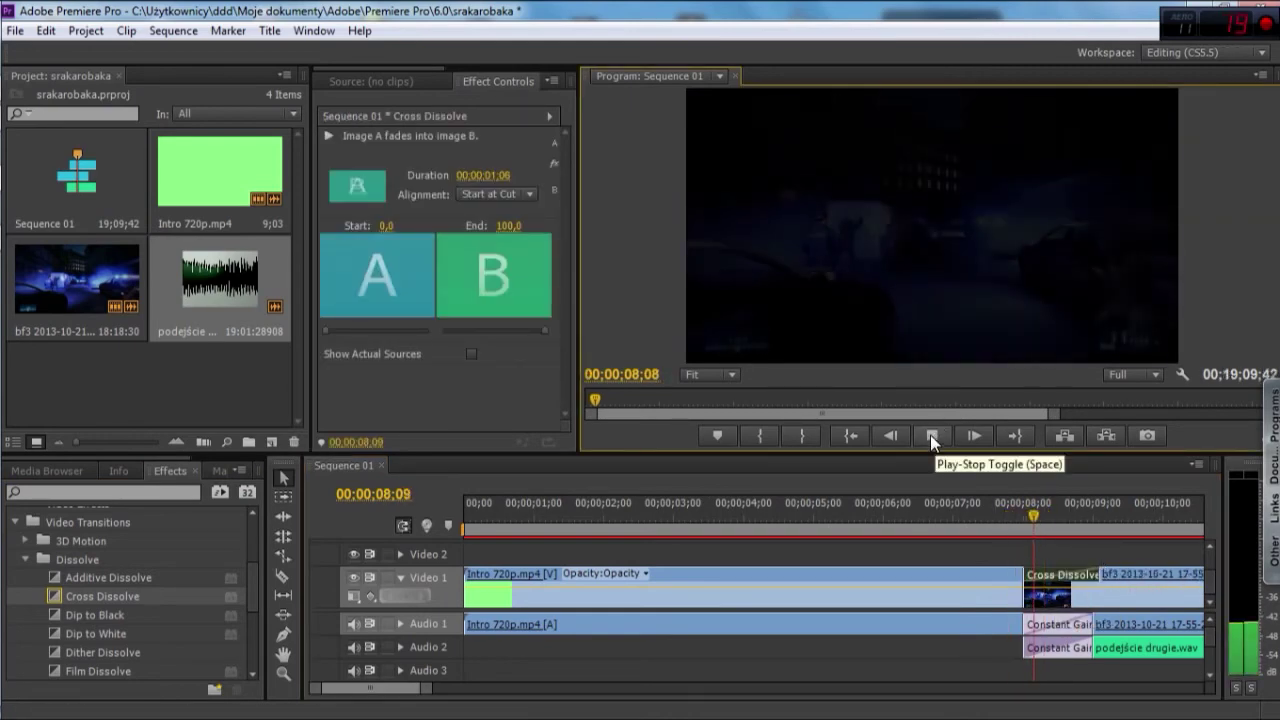
left_click(930, 435)
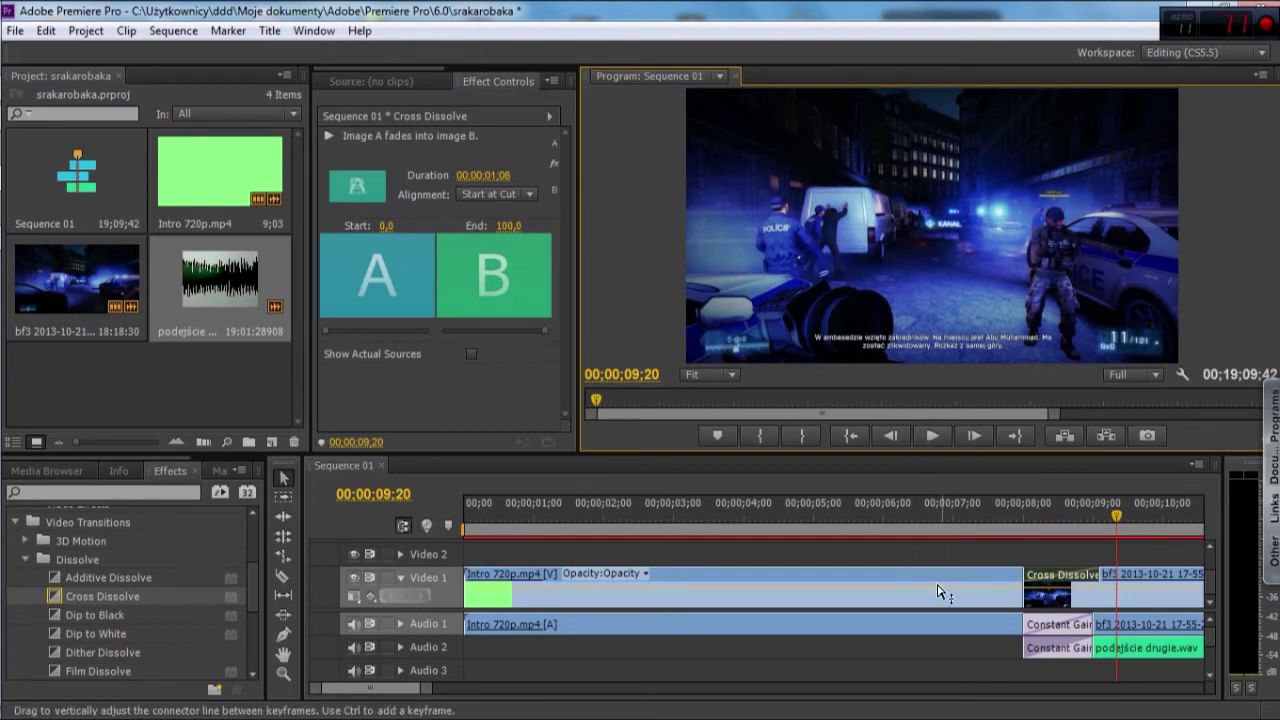
mouse_move(946, 596)
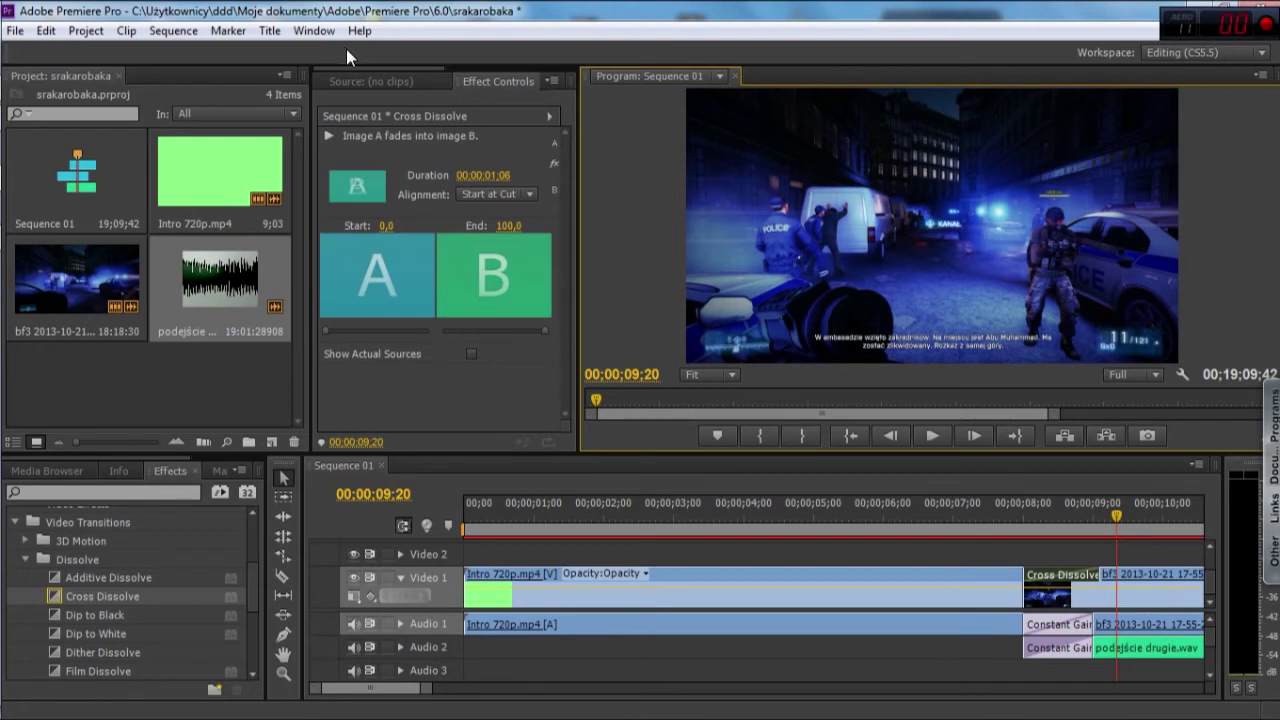
left_click(230, 31)
mouse_move(268, 31)
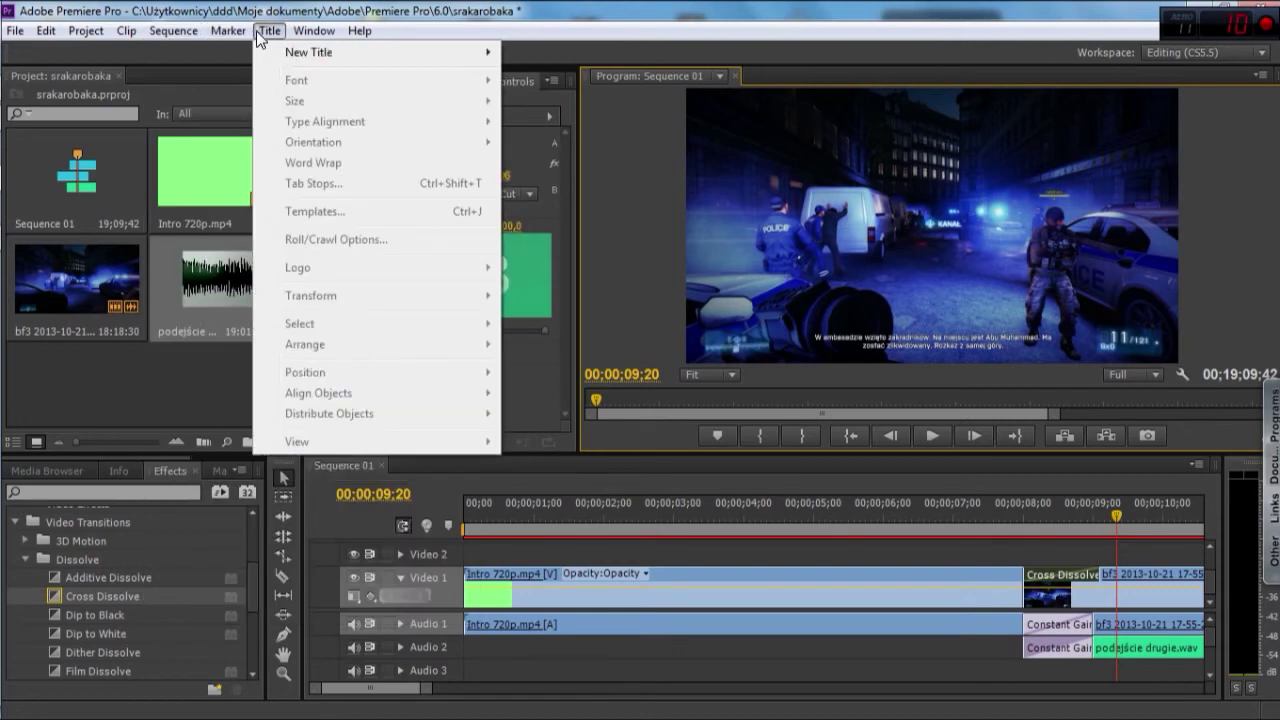
mouse_move(86, 31)
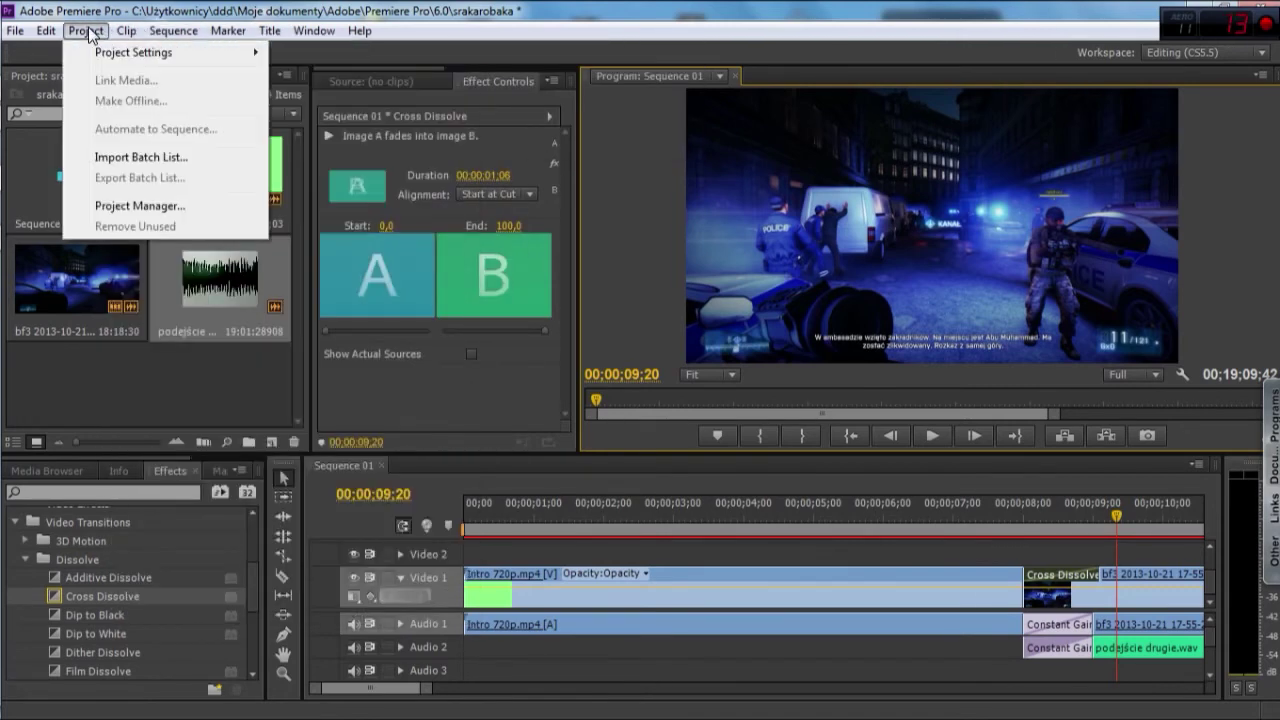
mouse_move(126, 31)
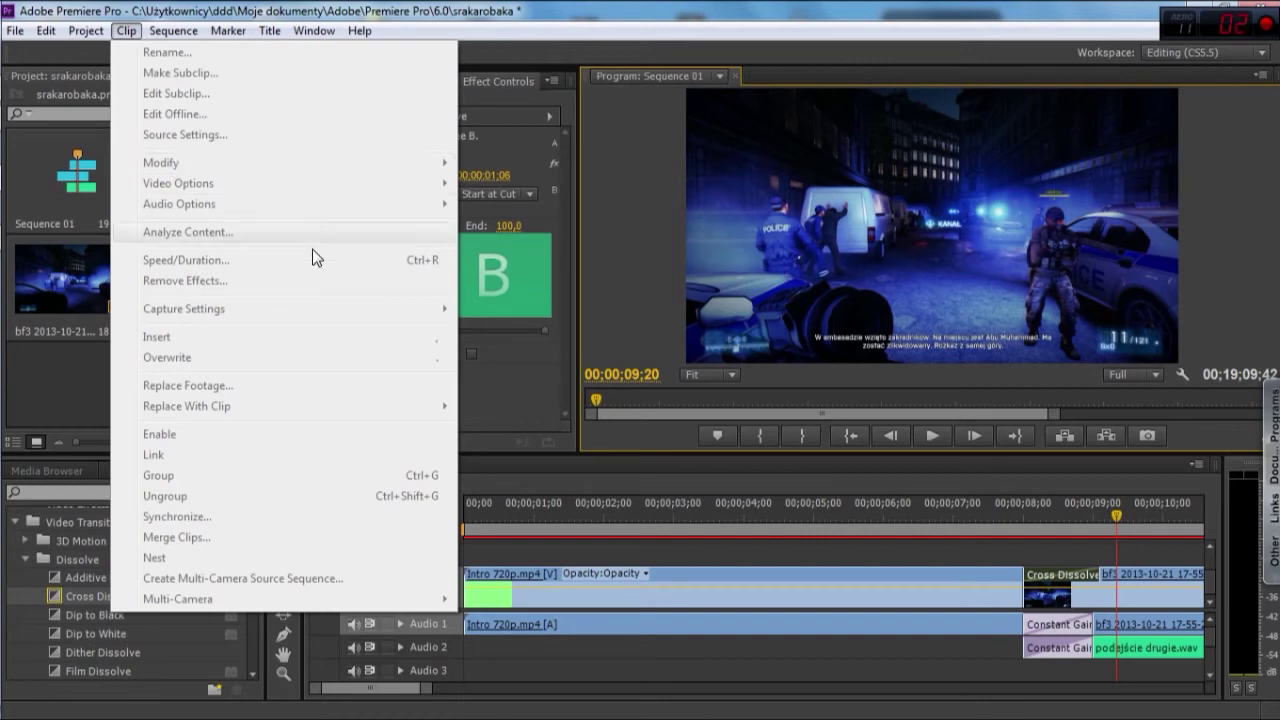
left_click(46, 31)
left_click(15, 30)
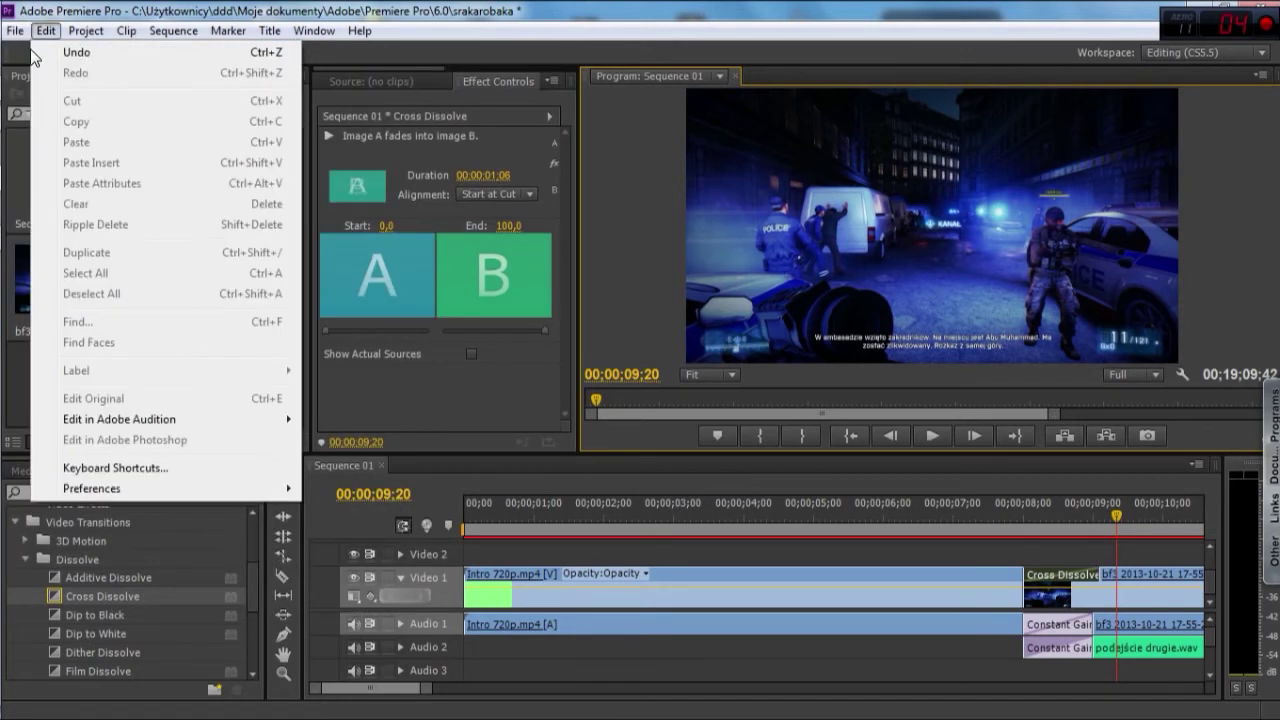
mouse_move(68, 40)
mouse_move(228, 31)
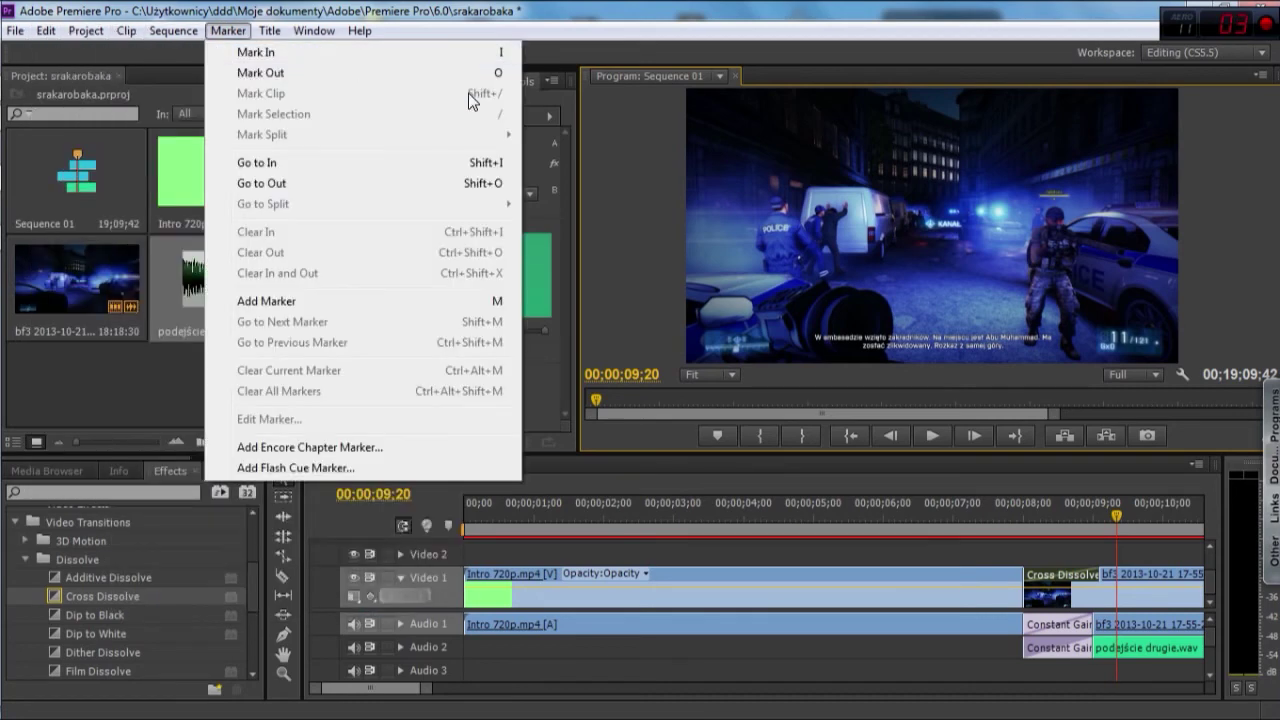
left_click(584, 441)
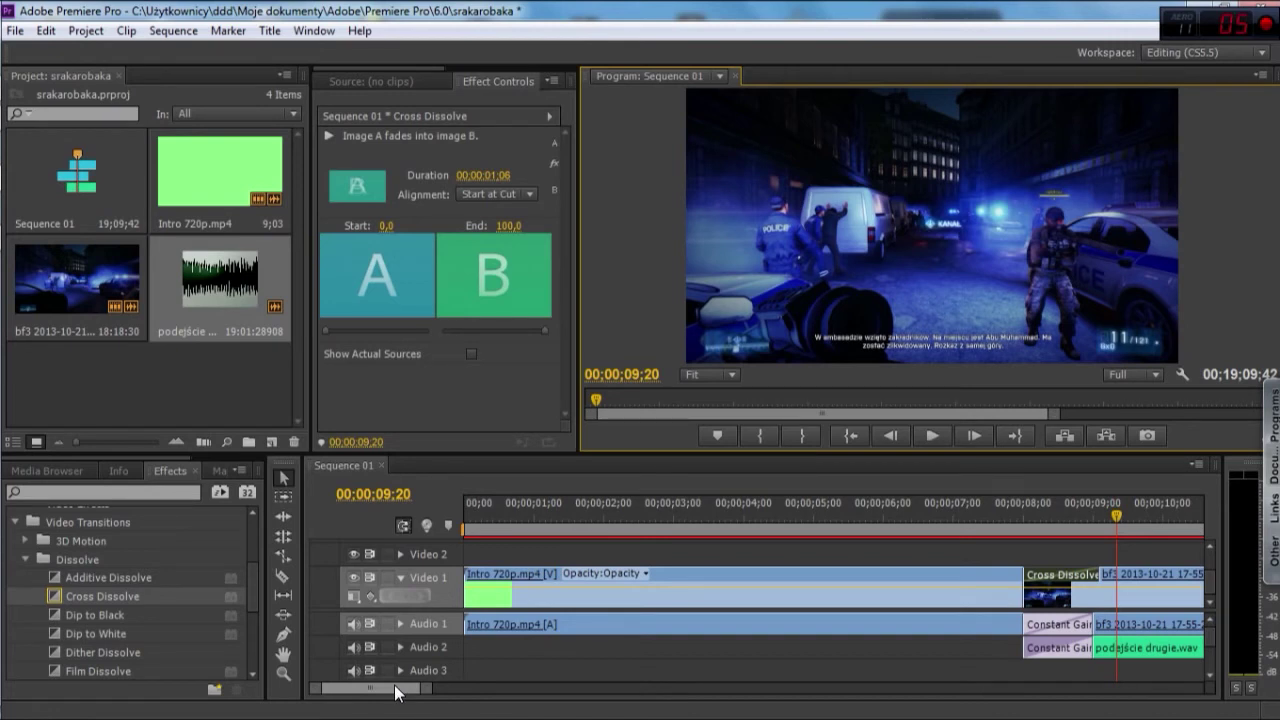
mouse_move(393, 690)
left_mouse_down()
mouse_move(510, 686)
mouse_move(703, 712)
mouse_move(914, 693)
left_mouse_up()
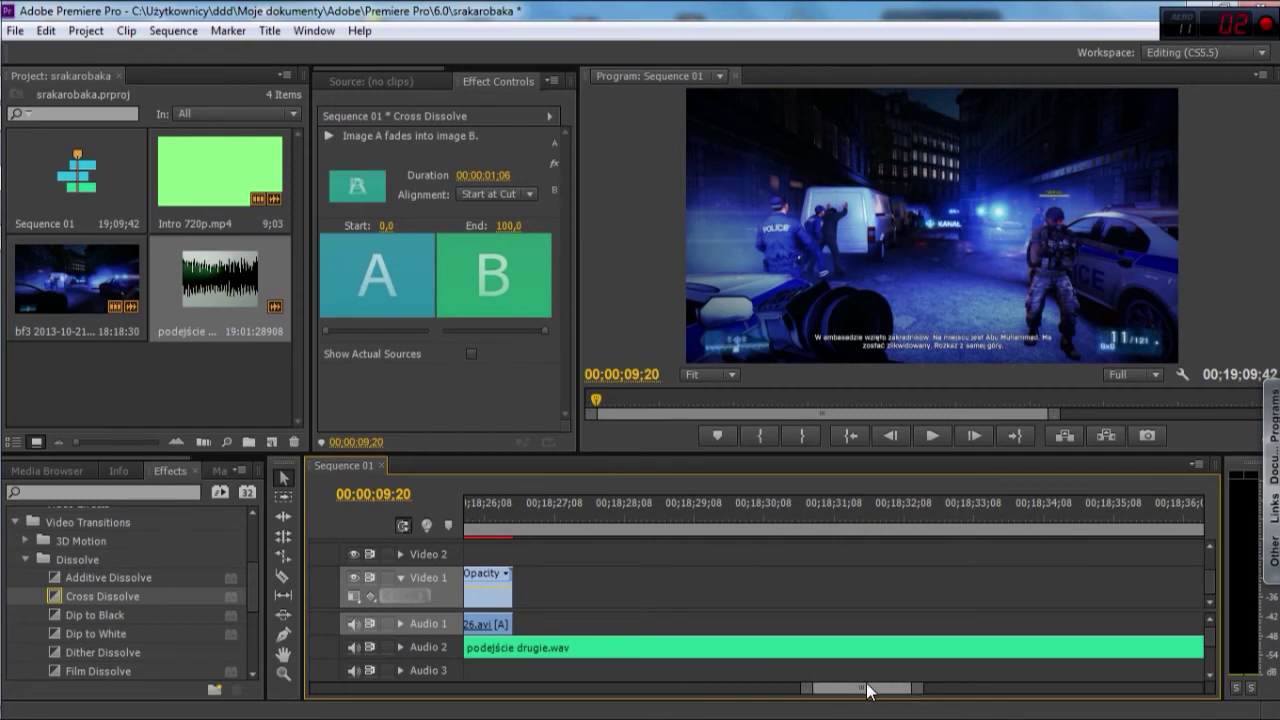
Scroll the timeline to the bf3 clip's end near 00;18;26, where the music continues past it.
left_click_drag(867, 690, 863, 689)
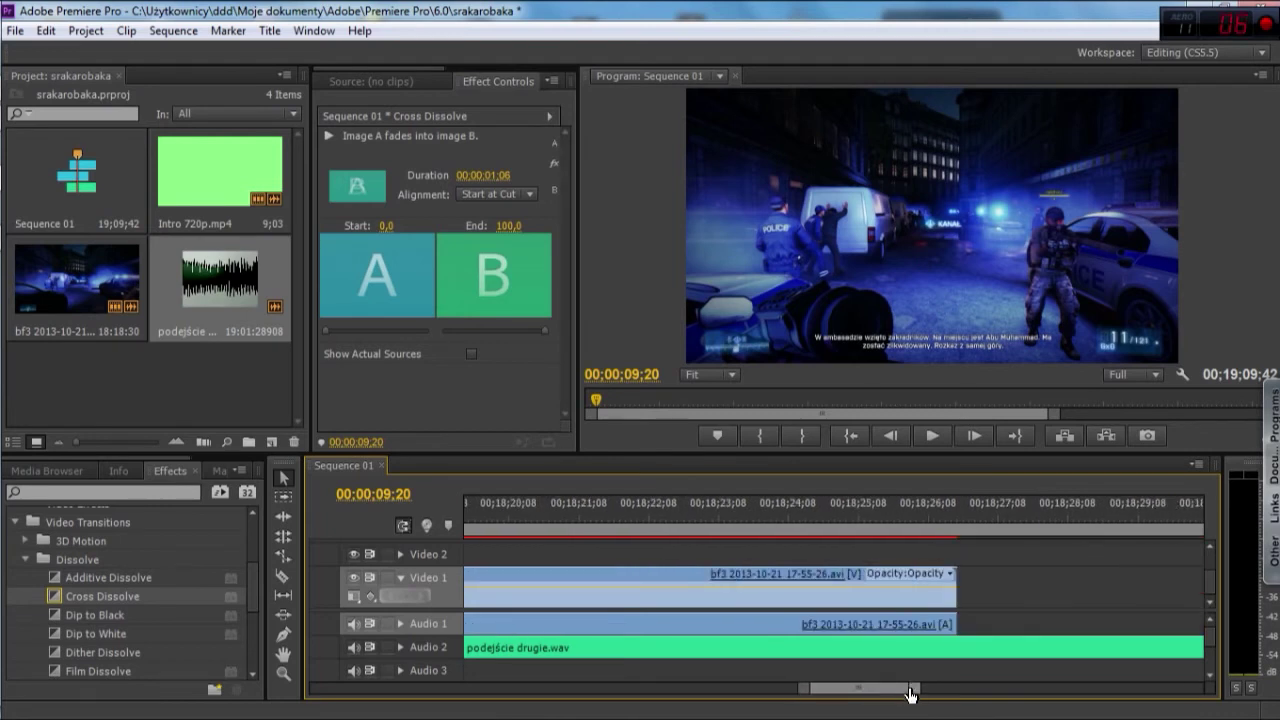
mouse_move(910, 694)
left_mouse_down()
mouse_move(971, 694)
mouse_move(902, 692)
left_mouse_up()
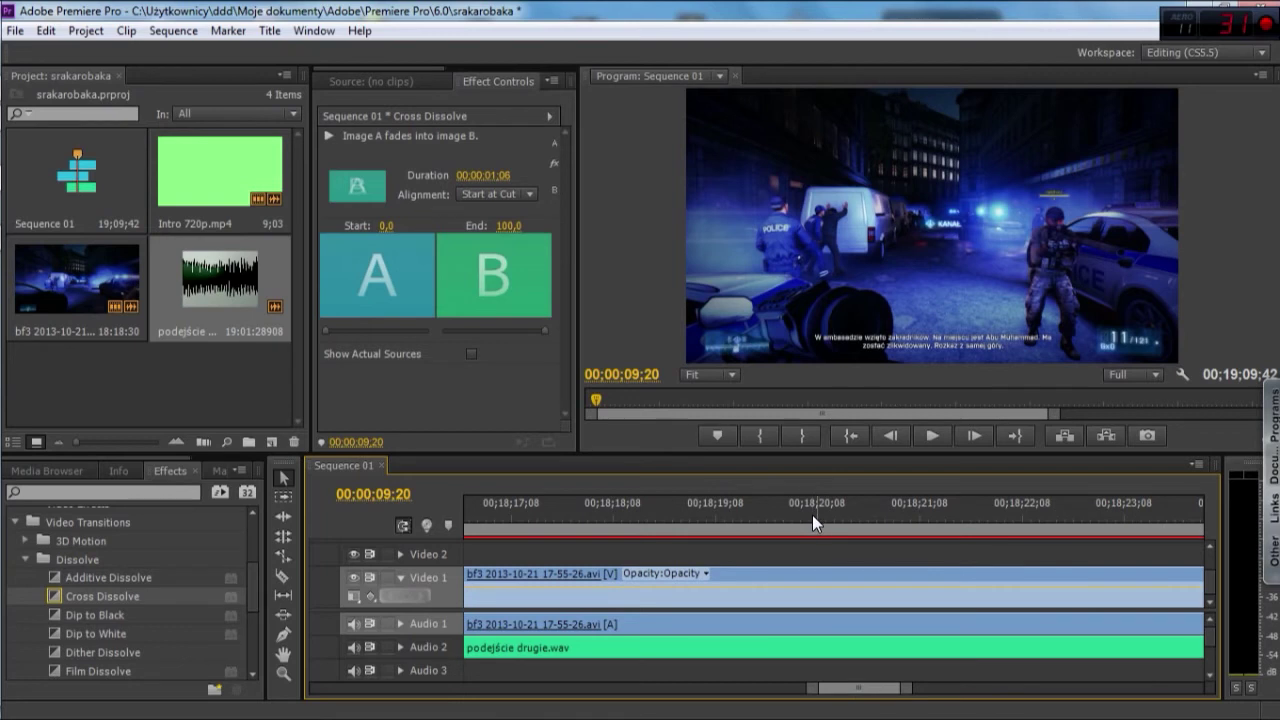
left_click_drag(864, 688, 864, 688)
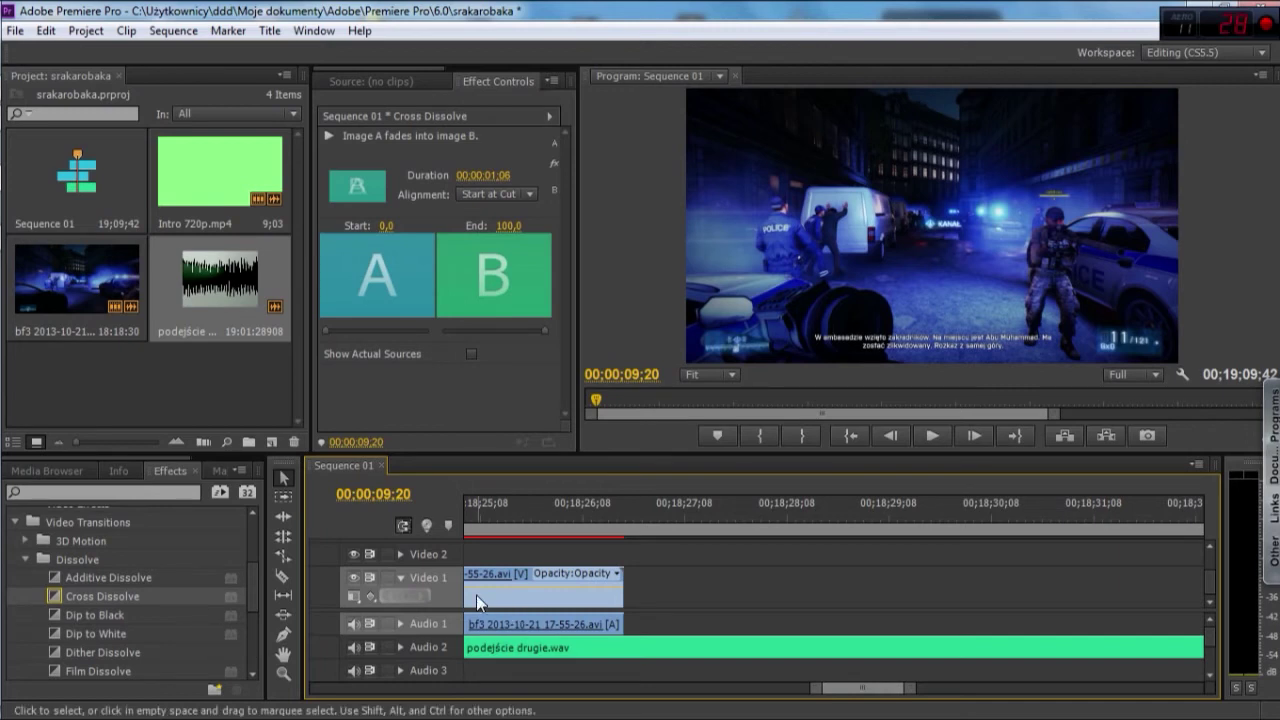
scroll(101, 567, "down", 3)
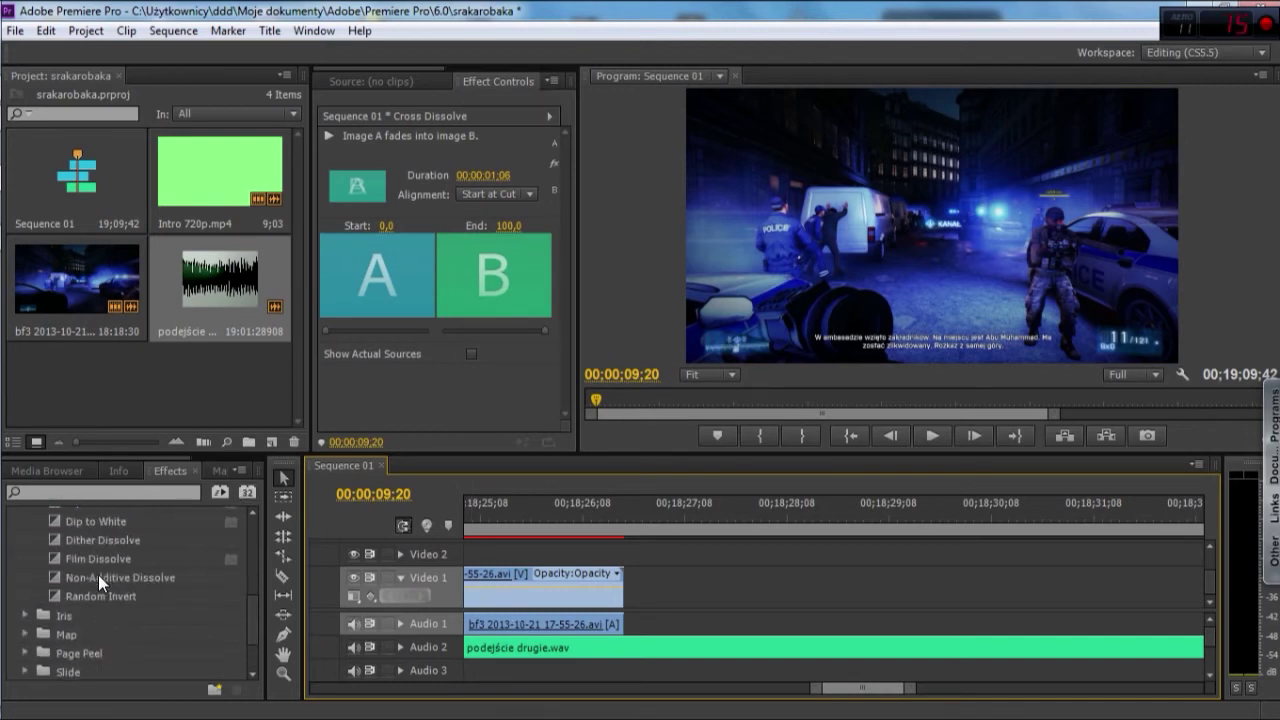
Razor podejście drugie.wav at 00;18;26;32 on Audio 2 and delete the leftover tail.
scroll(98, 575, "up", 3)
scroll(98, 577, "up", 2)
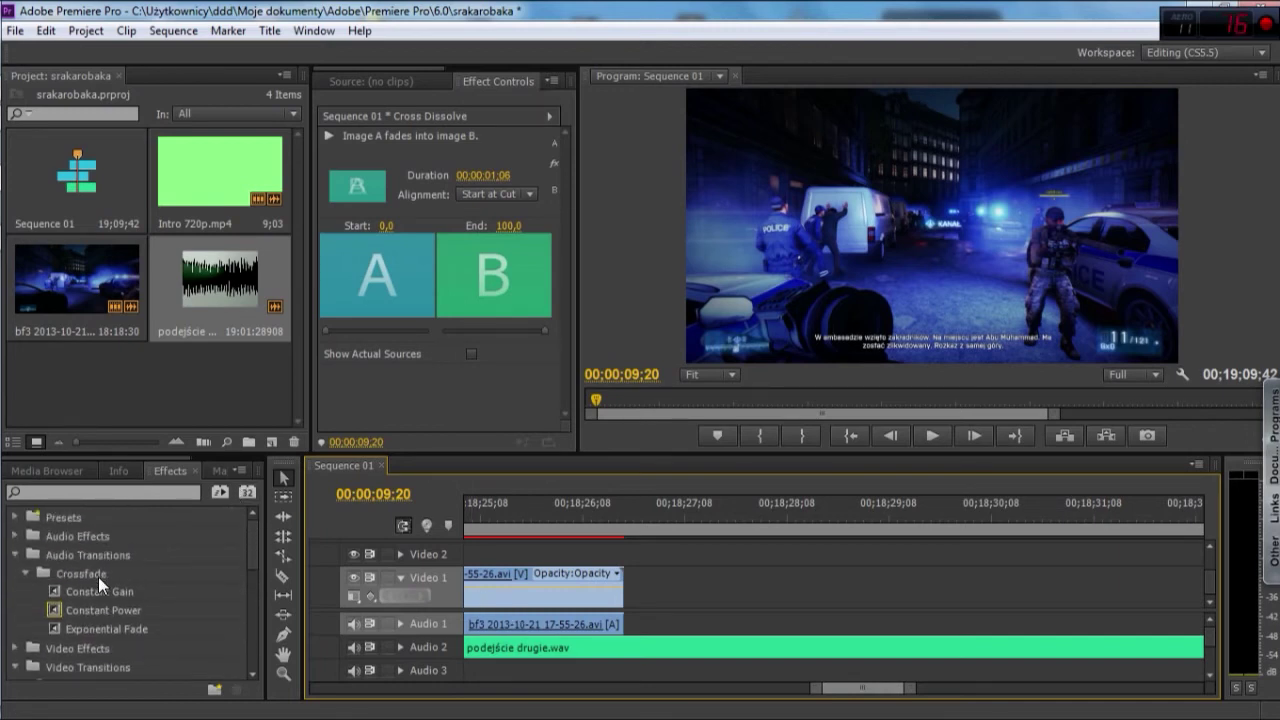
left_click(277, 572)
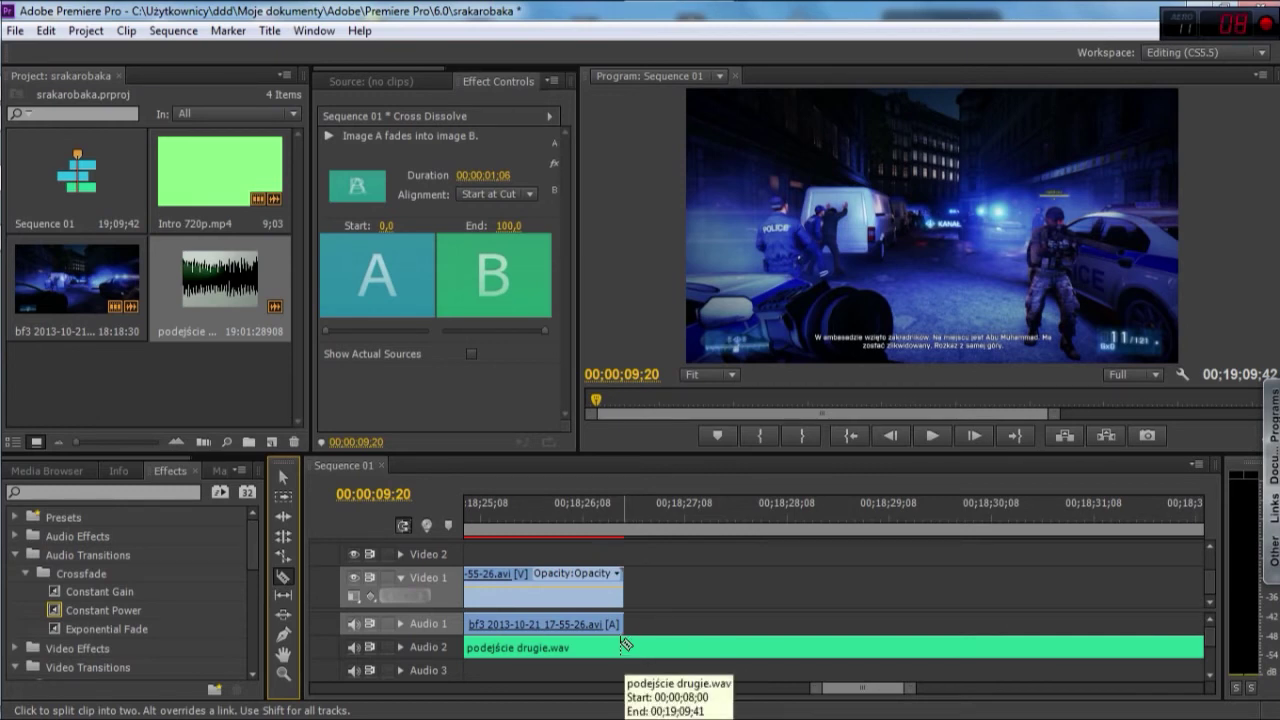
left_click(624, 643)
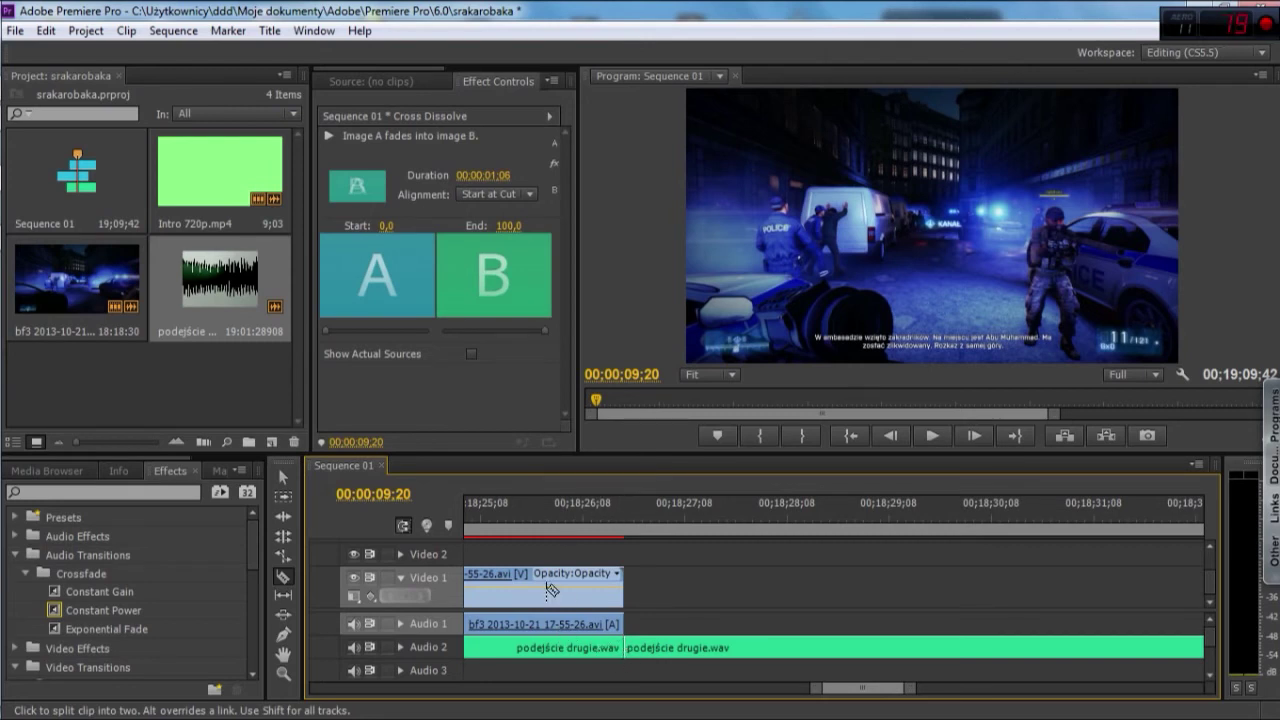
left_click(283, 477)
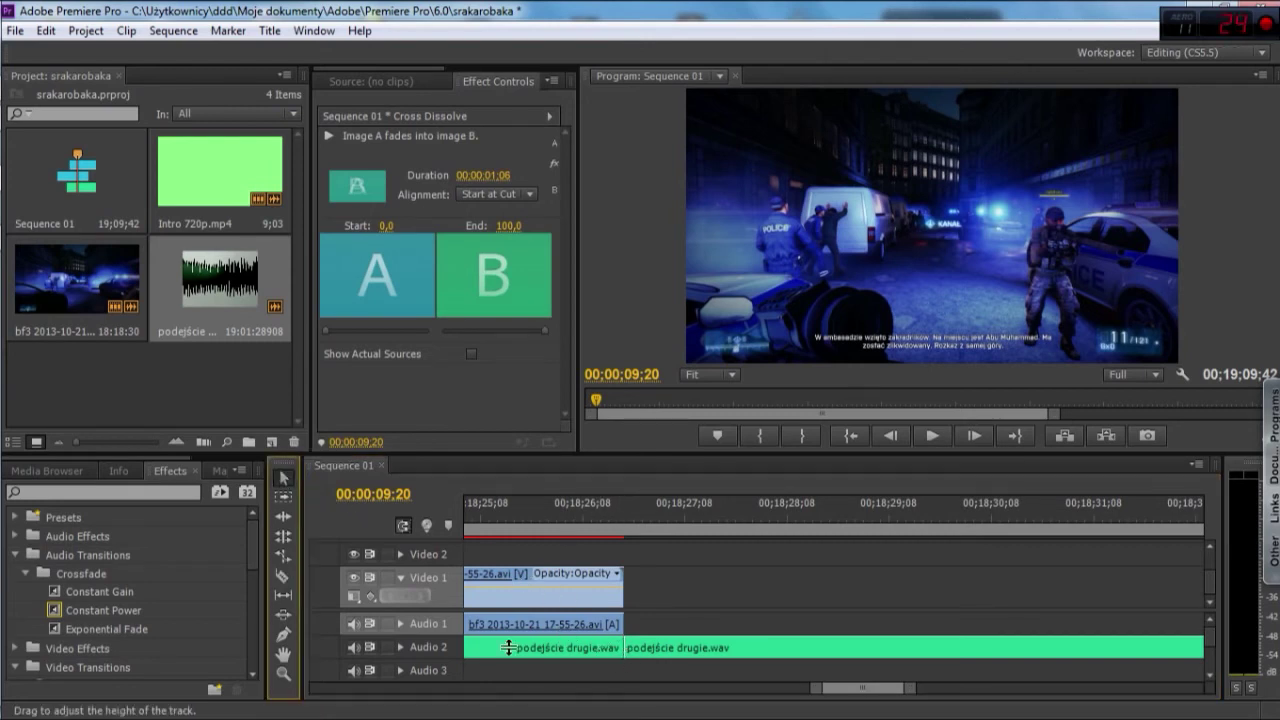
left_click(724, 650)
key("Delete")
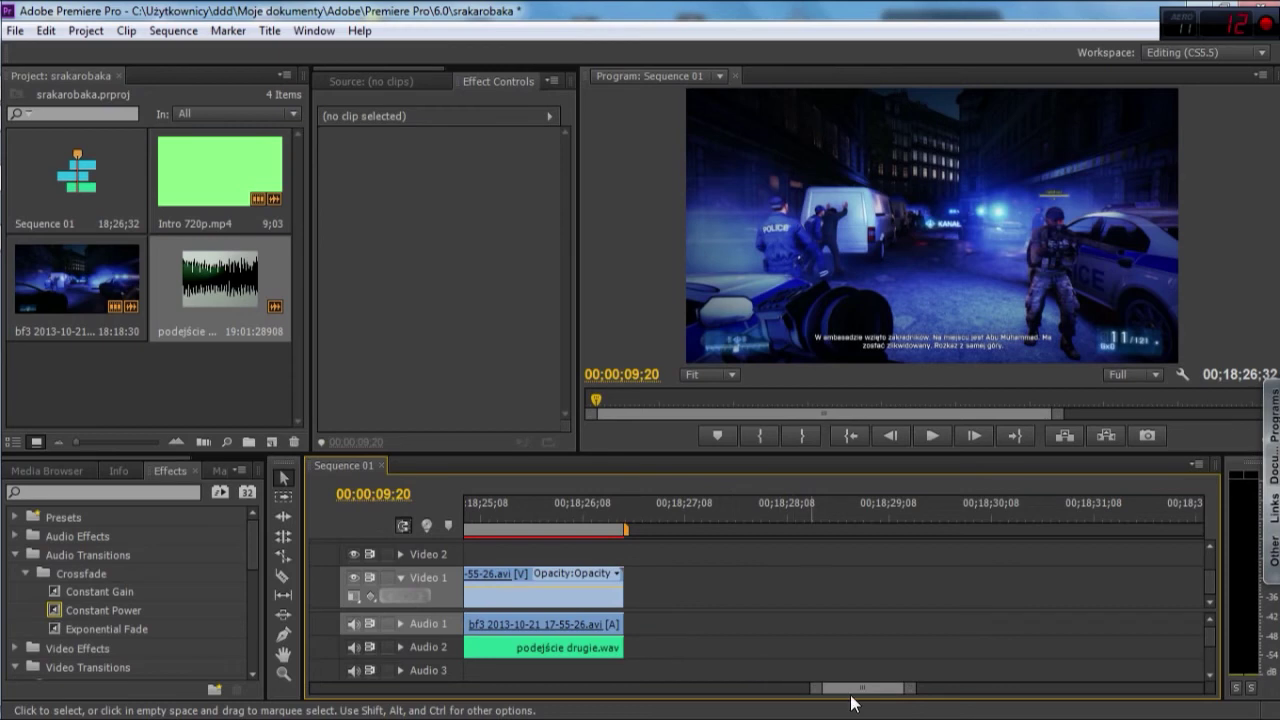
Zoom to the sequence end, play back from 00;18;24;23, and add an Exponential Fade to the music's end.
left_click_drag(905, 693, 868, 698)
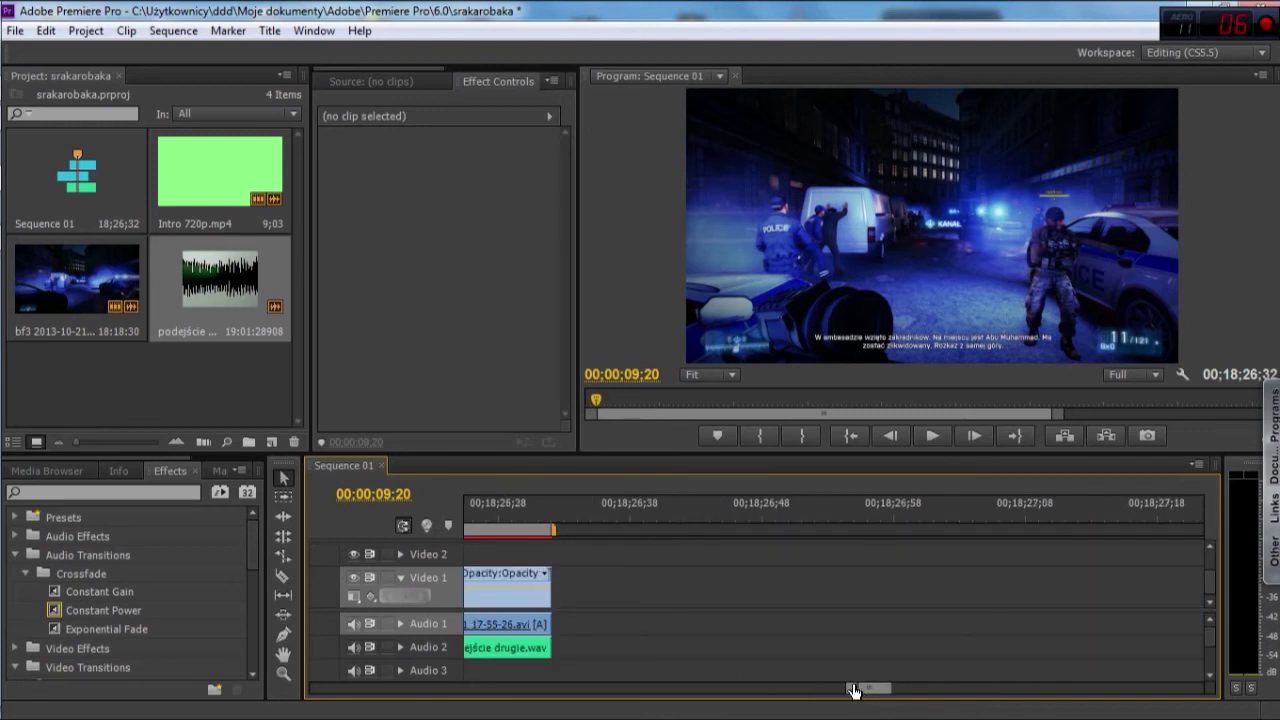
left_click_drag(849, 689, 820, 692)
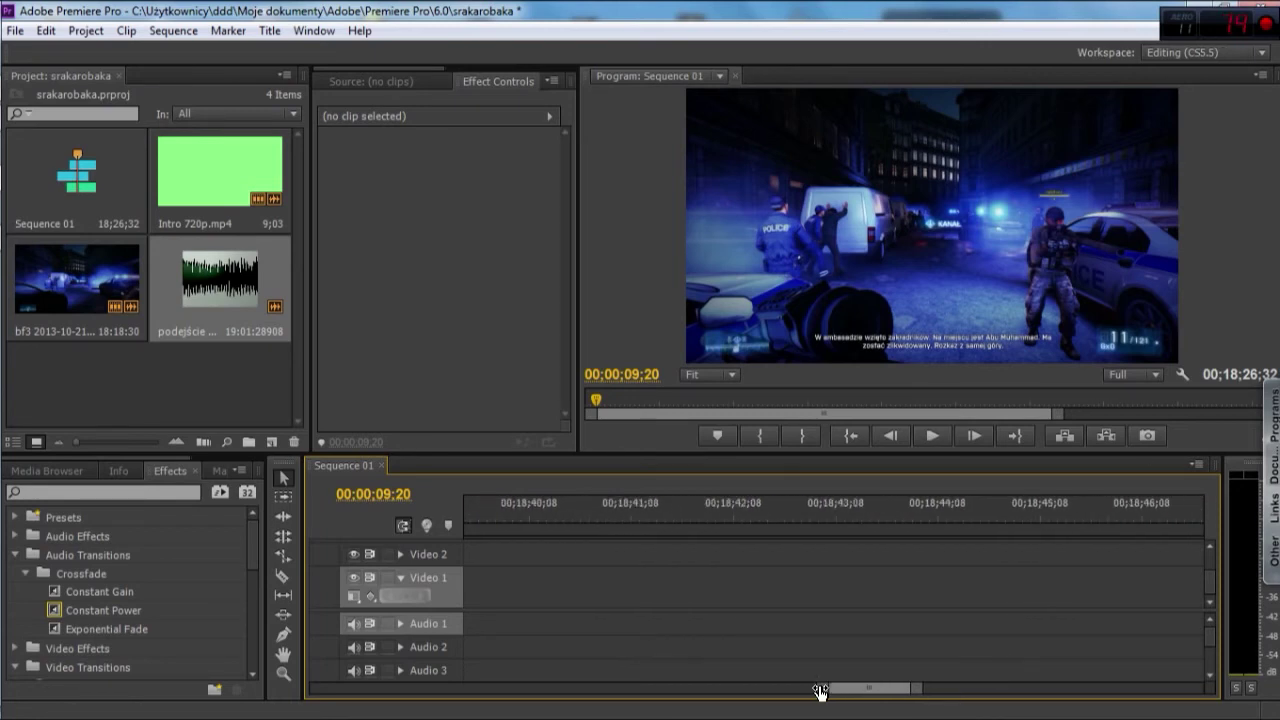
left_click_drag(858, 688, 856, 697)
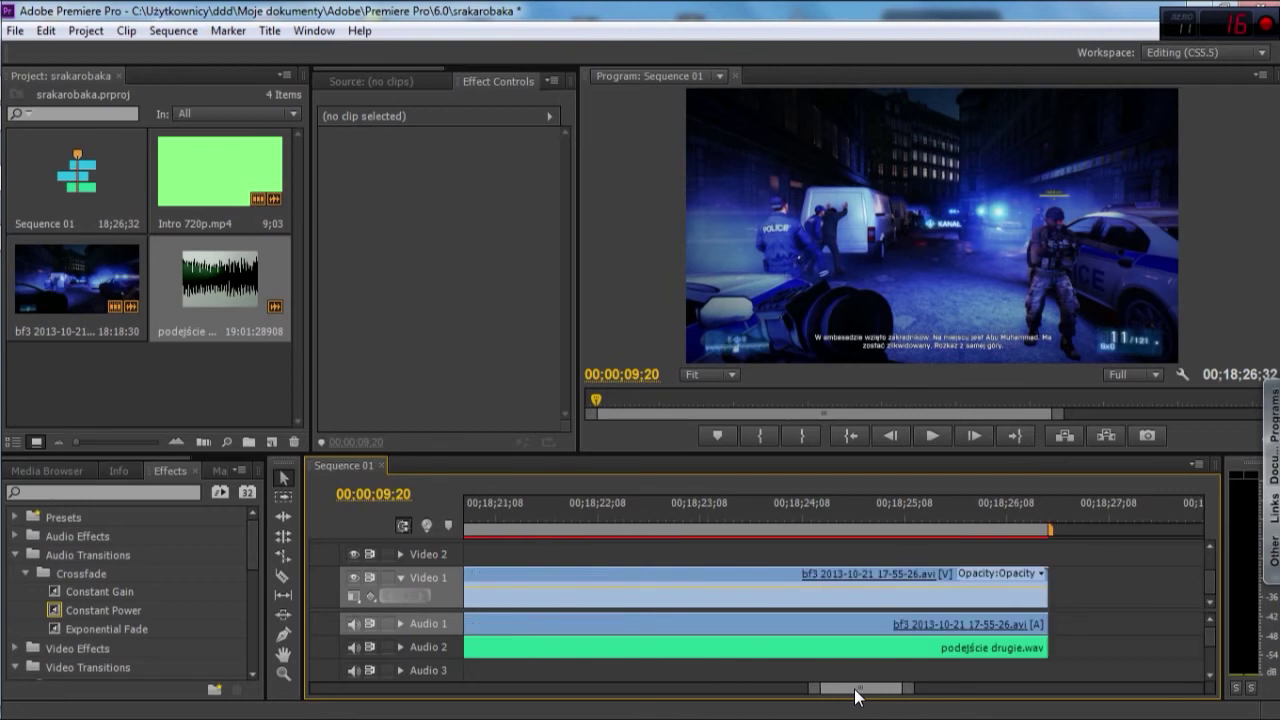
scroll(670, 613, "down", 2)
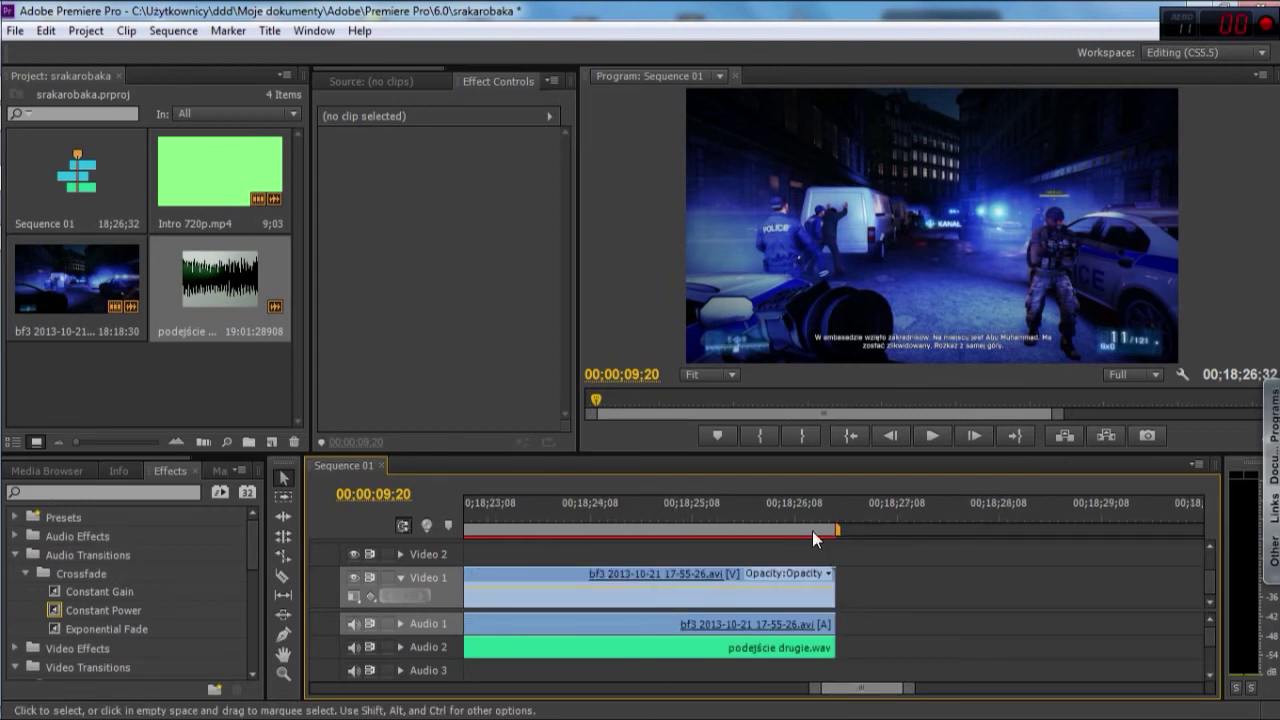
left_click(608, 571)
left_click(613, 515)
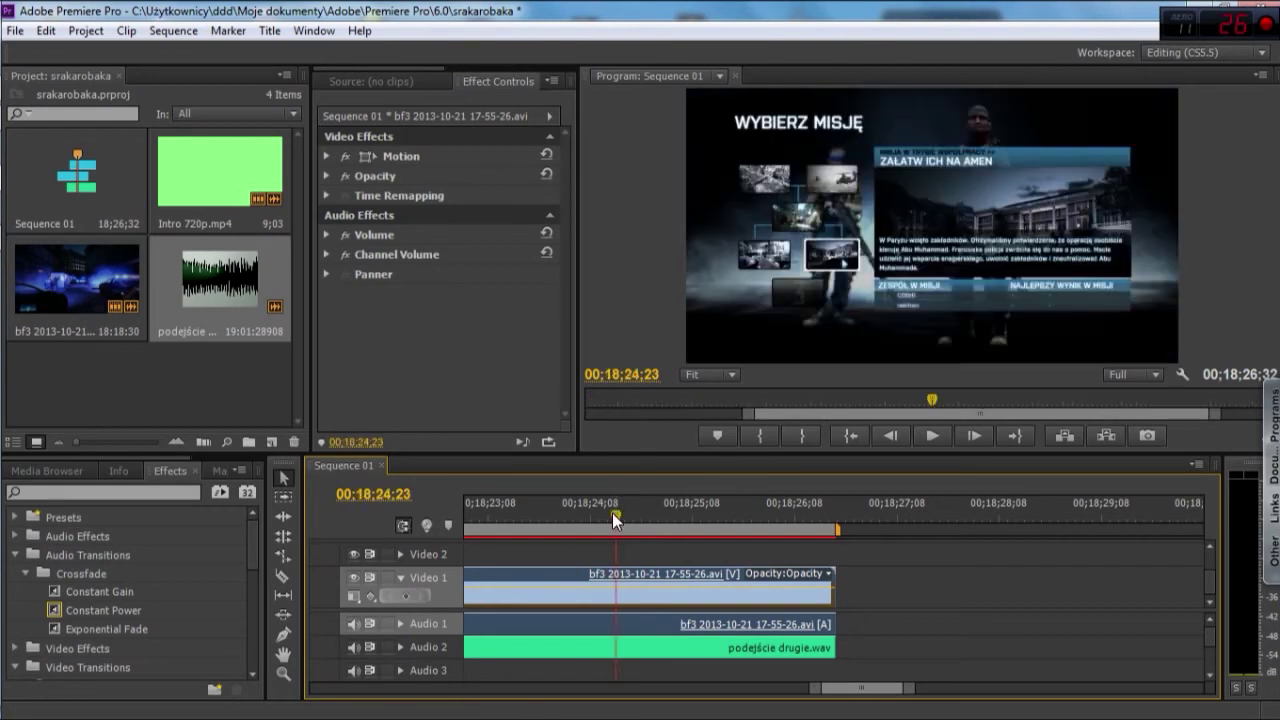
left_click(934, 433)
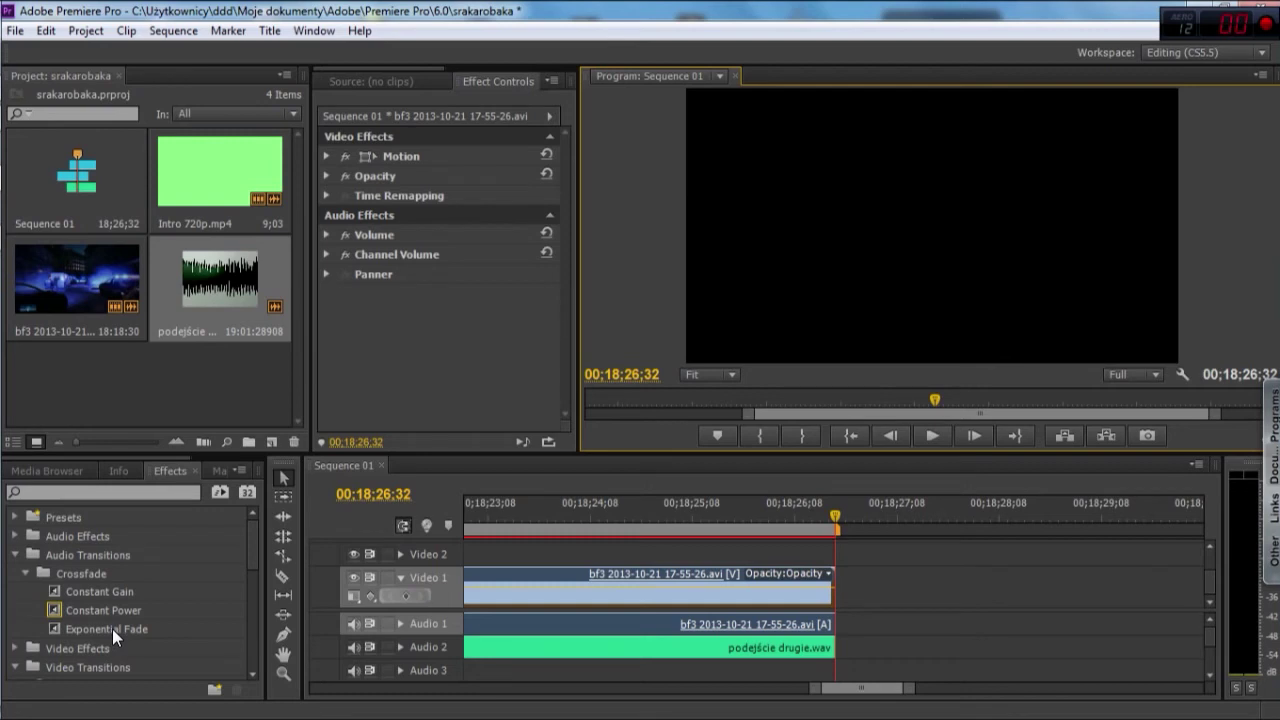
left_click_drag(112, 629, 818, 649)
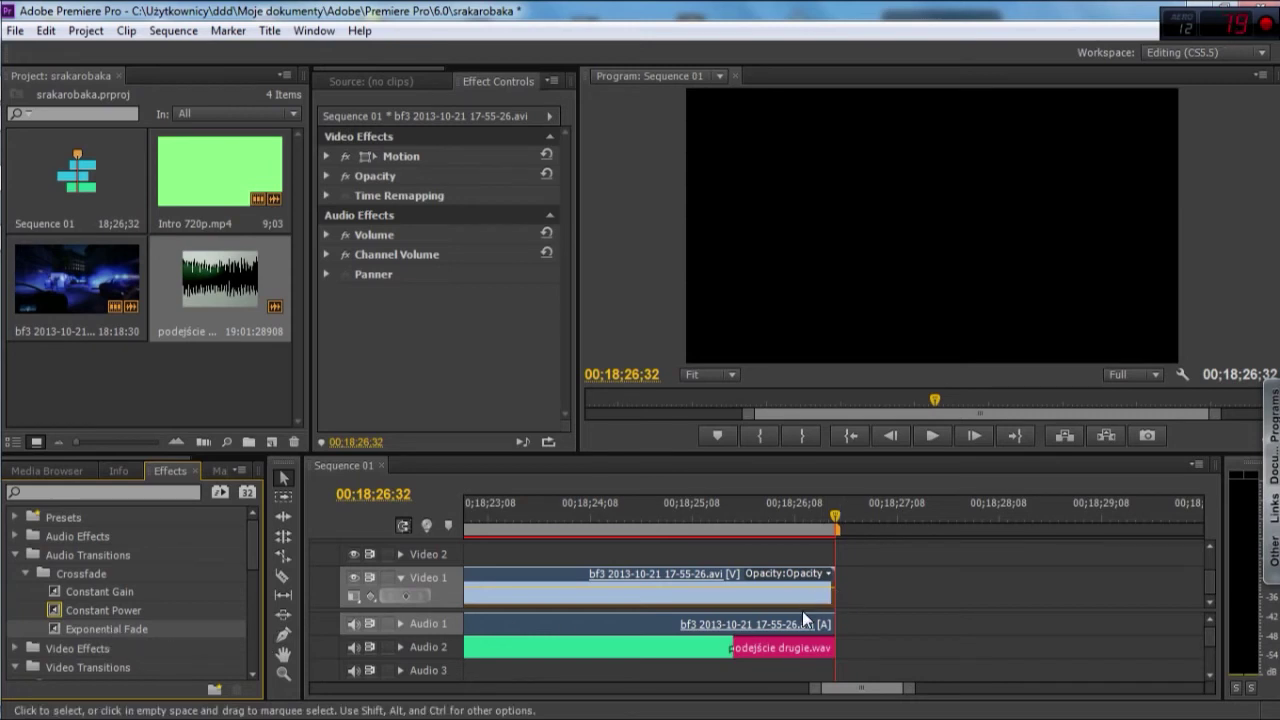
Apply Exponential Fade to the ends of the podejście drugie.wav music and the bf3 gameplay audio.
left_click(758, 649)
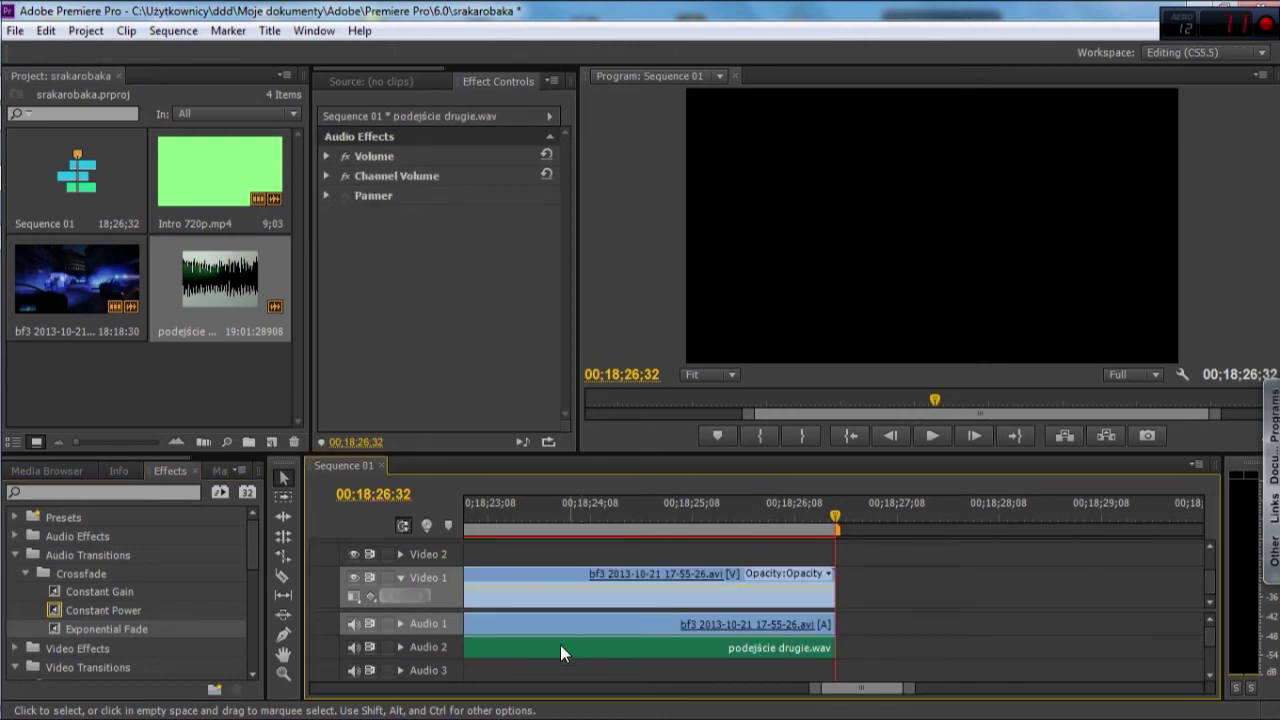
left_click_drag(100, 629, 822, 650)
left_click_drag(74, 629, 822, 624)
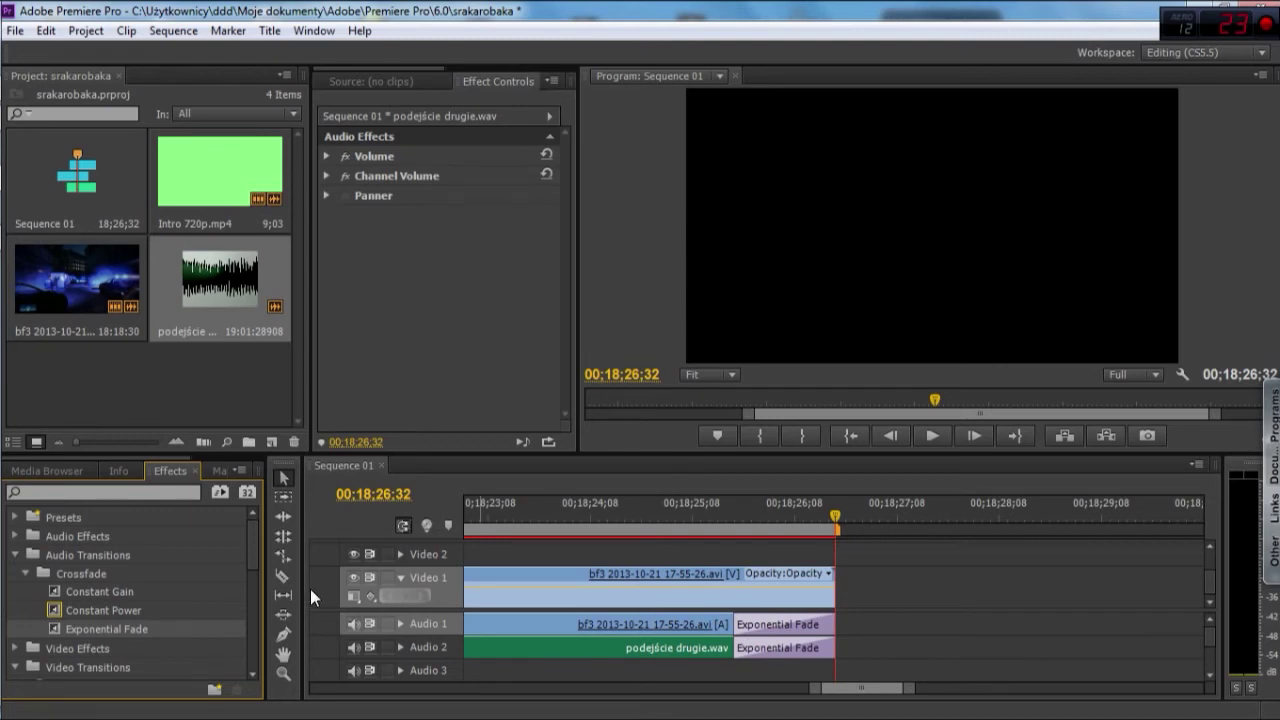
scroll(98, 599, "down", 2)
scroll(100, 601, "down", 1)
scroll(102, 611, "down", 1)
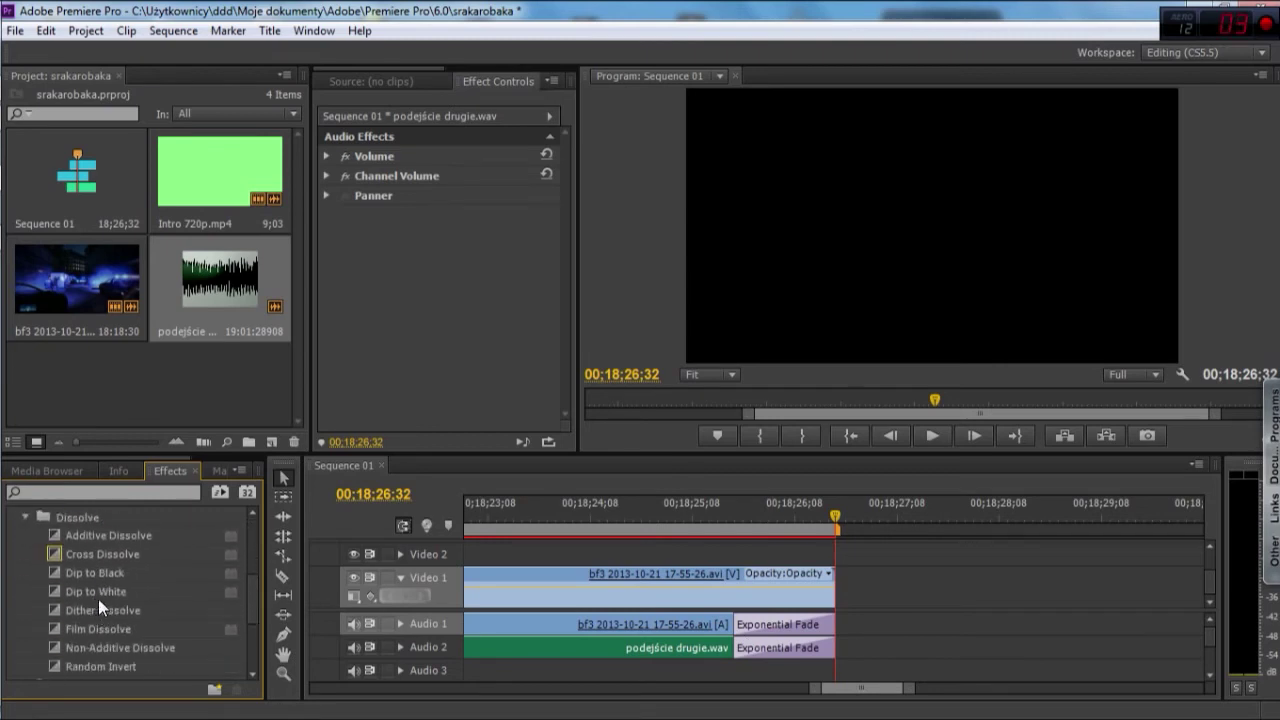
End the bf3 gameplay clip with a Dip to Black lengthened to 00;00;01;07, then preview it.
left_click_drag(836, 516, 622, 517)
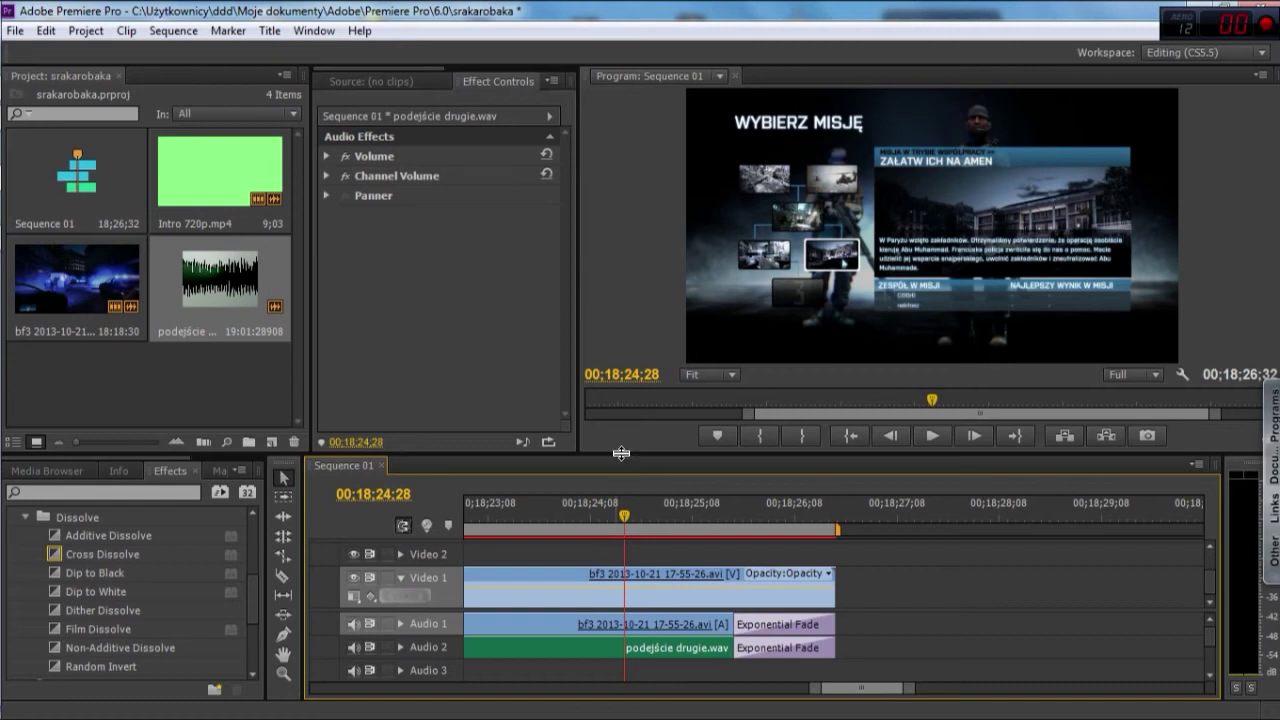
mouse_move(96, 573)
left_mouse_down()
mouse_move(834, 605)
mouse_move(814, 580)
left_mouse_up()
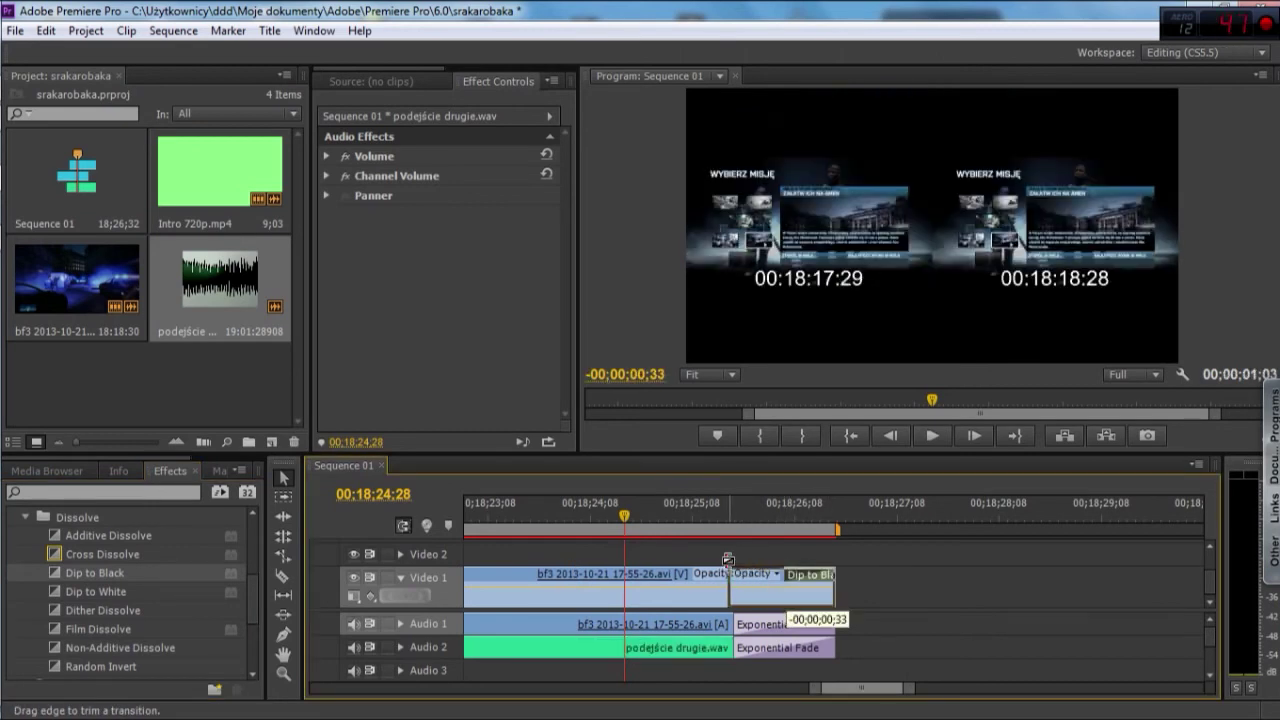
left_click_drag(762, 562, 720, 562)
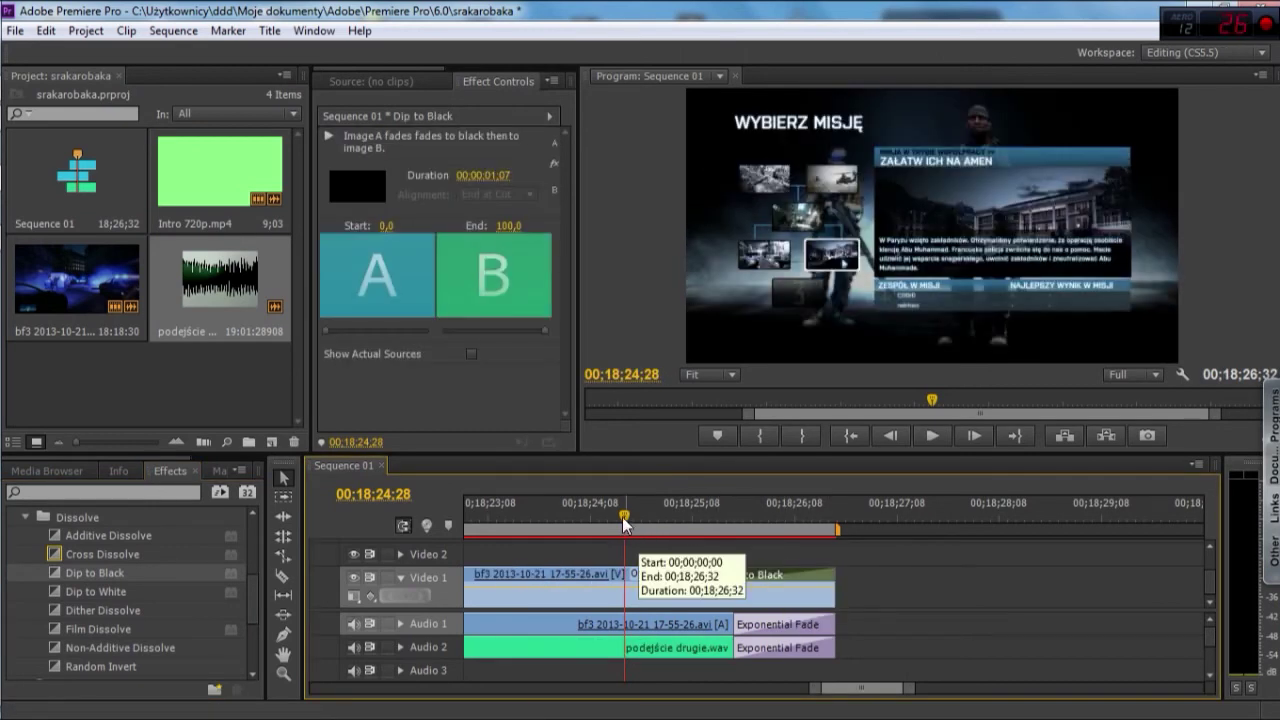
left_click(930, 436)
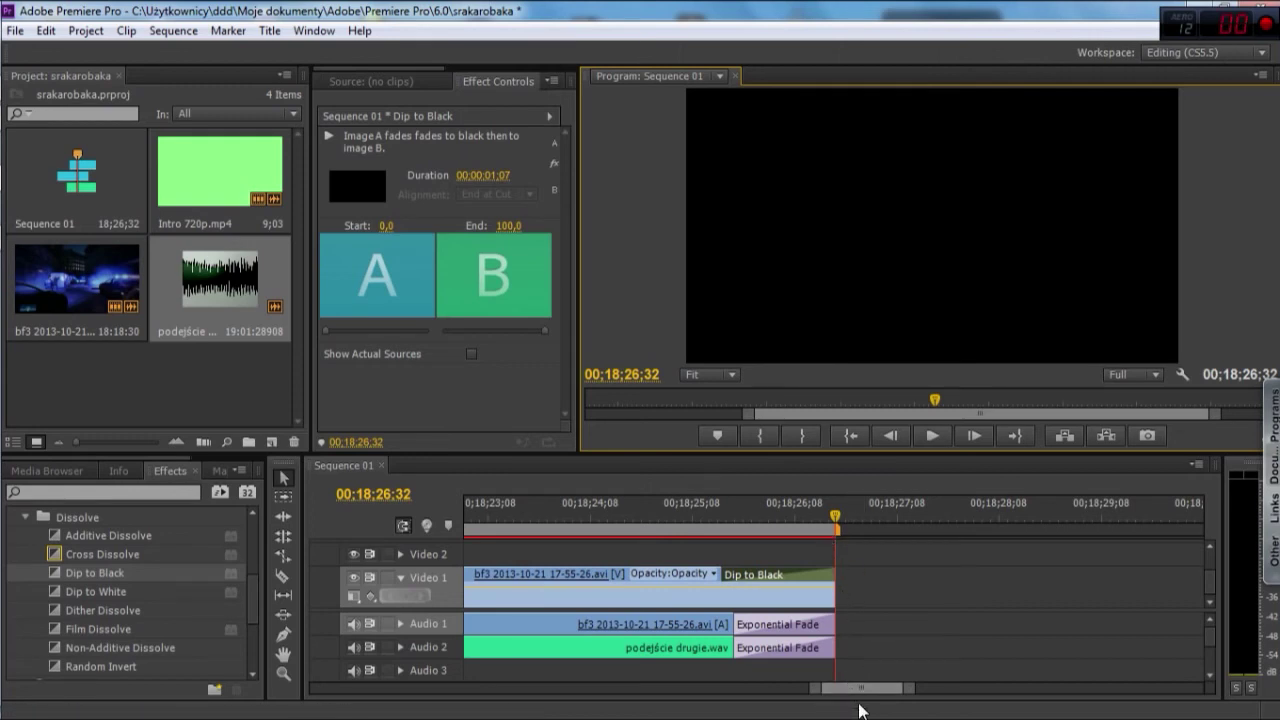
Import FACE PALM.mp4 from the Nowy folder into the project bin.
right_click(97, 392)
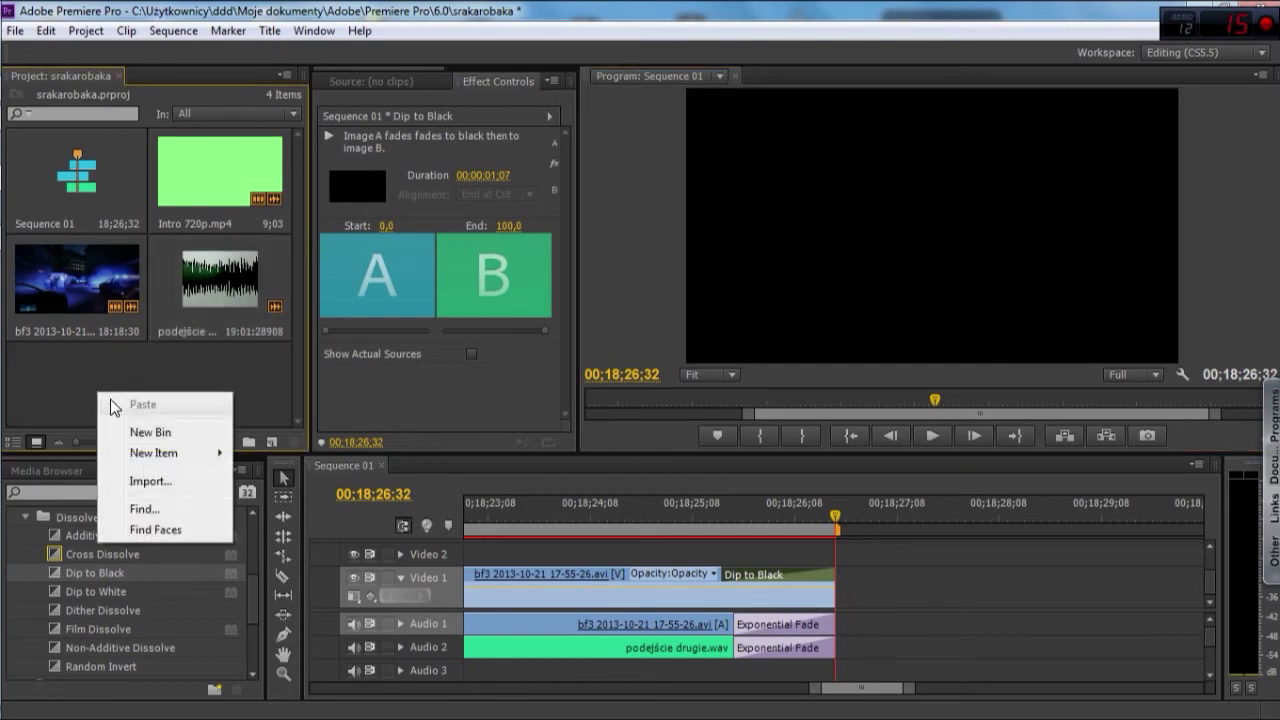
left_click(158, 484)
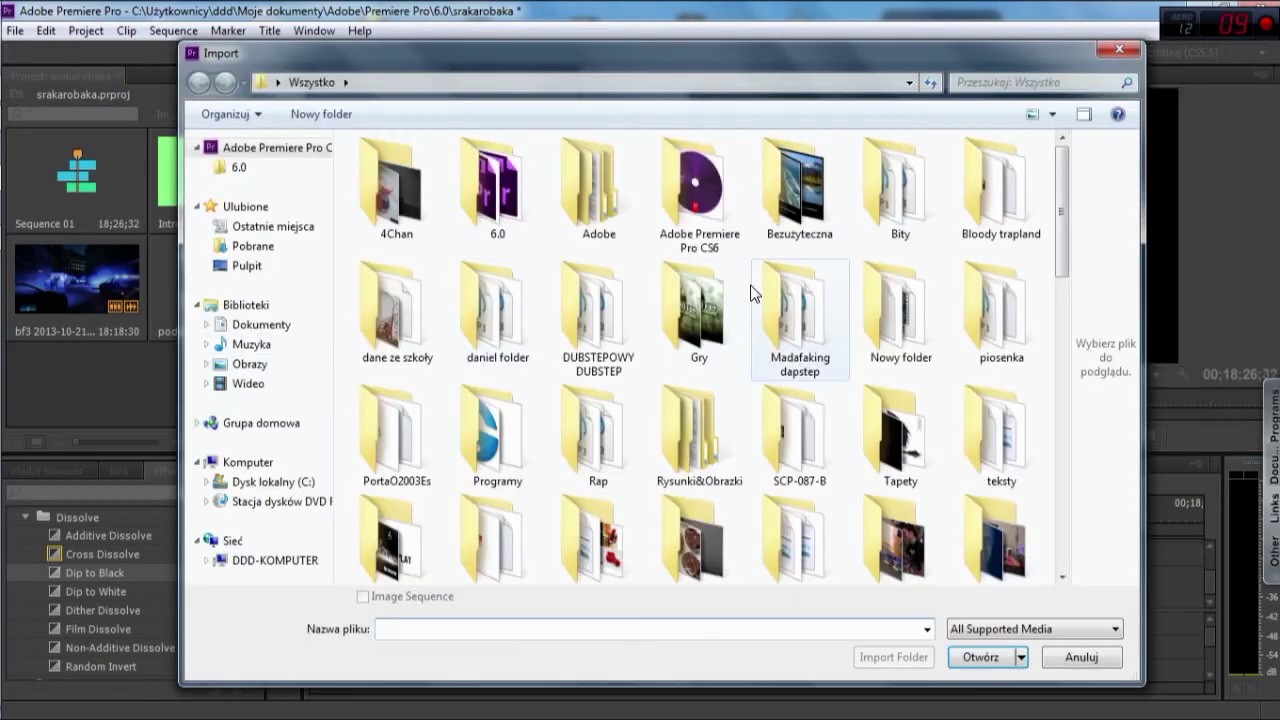
double_click(910, 310)
left_click(397, 185)
left_click(980, 657)
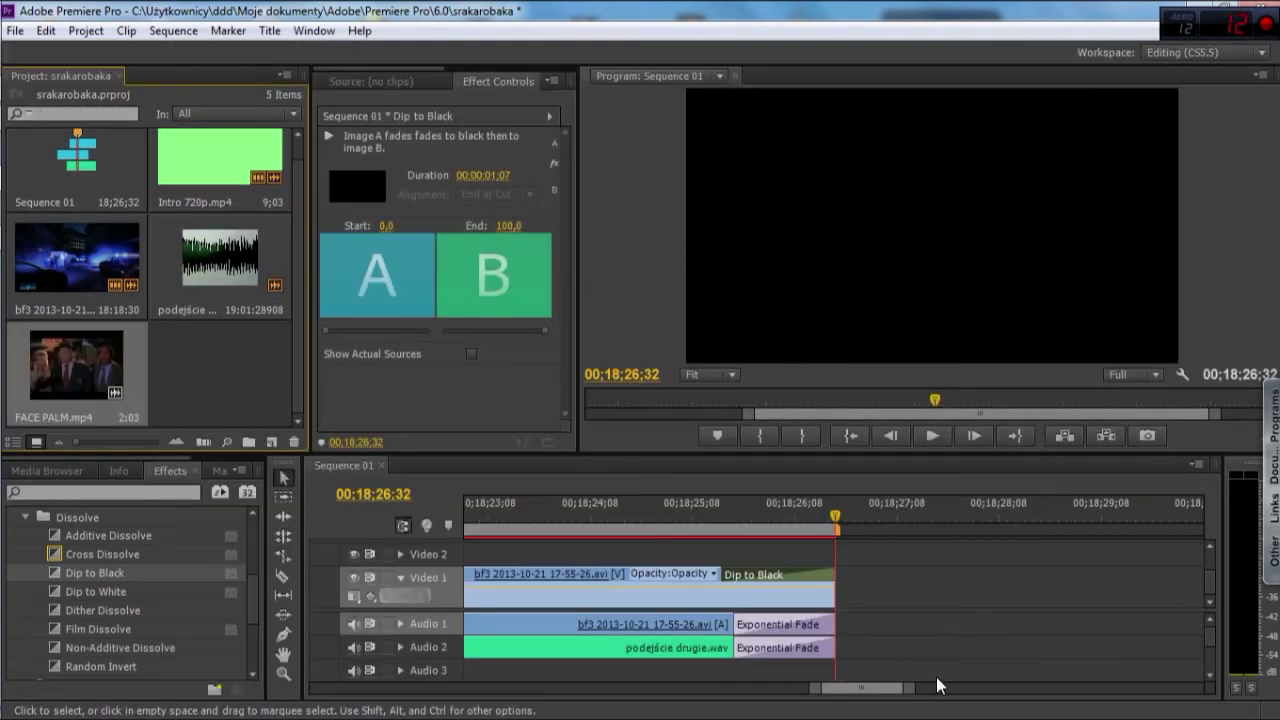
scroll(610, 576, "left", 1)
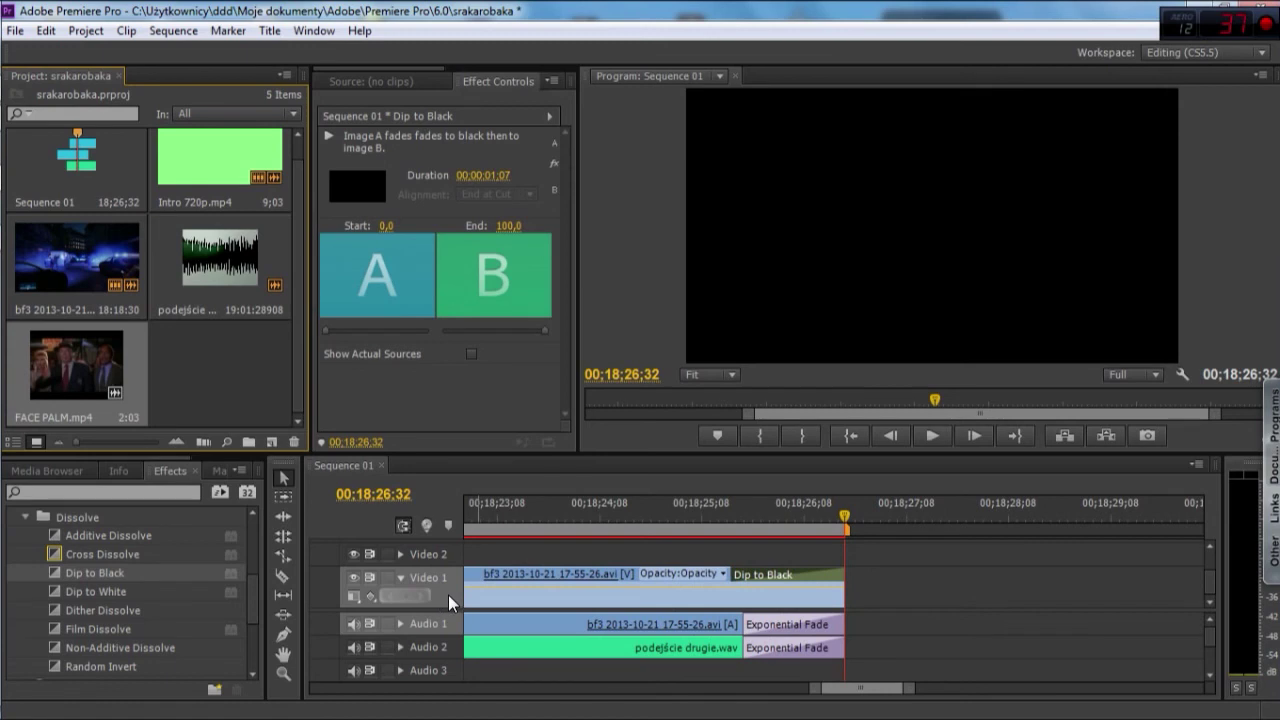
Scroll the timeline tracks and bring the gameplay around 00;14;29 into view.
left_click(1206, 549)
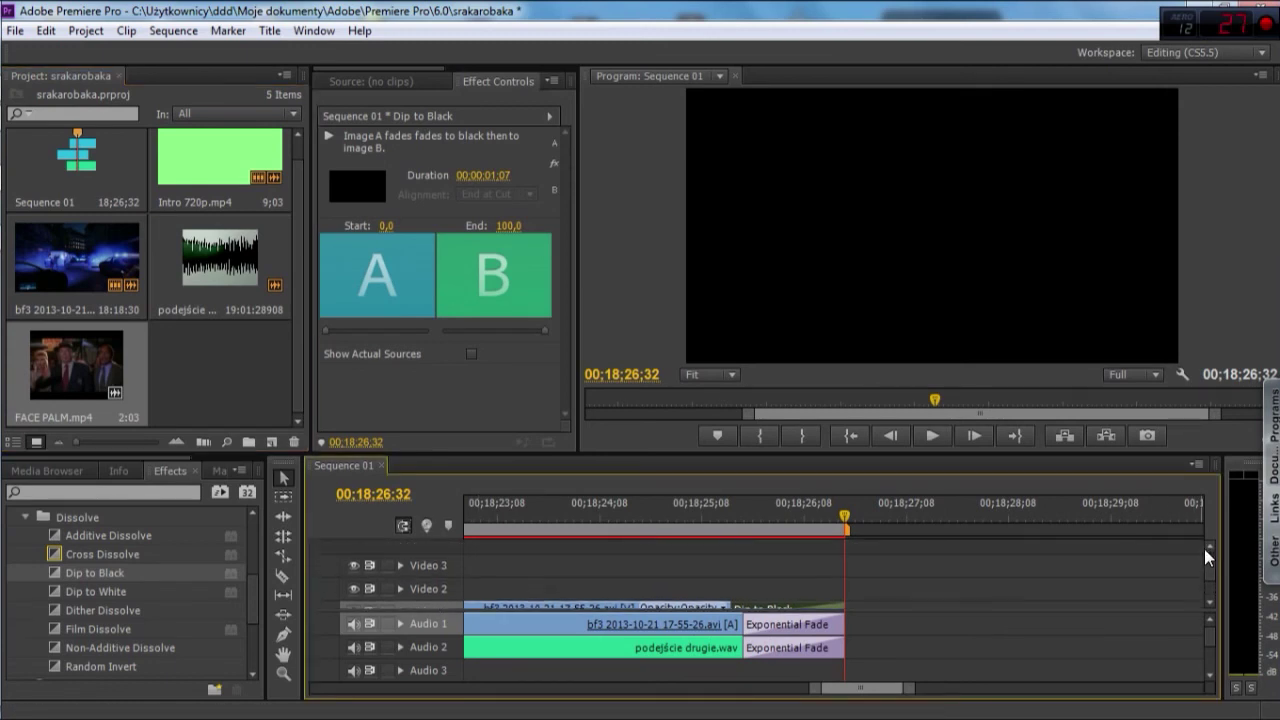
left_click(1203, 604)
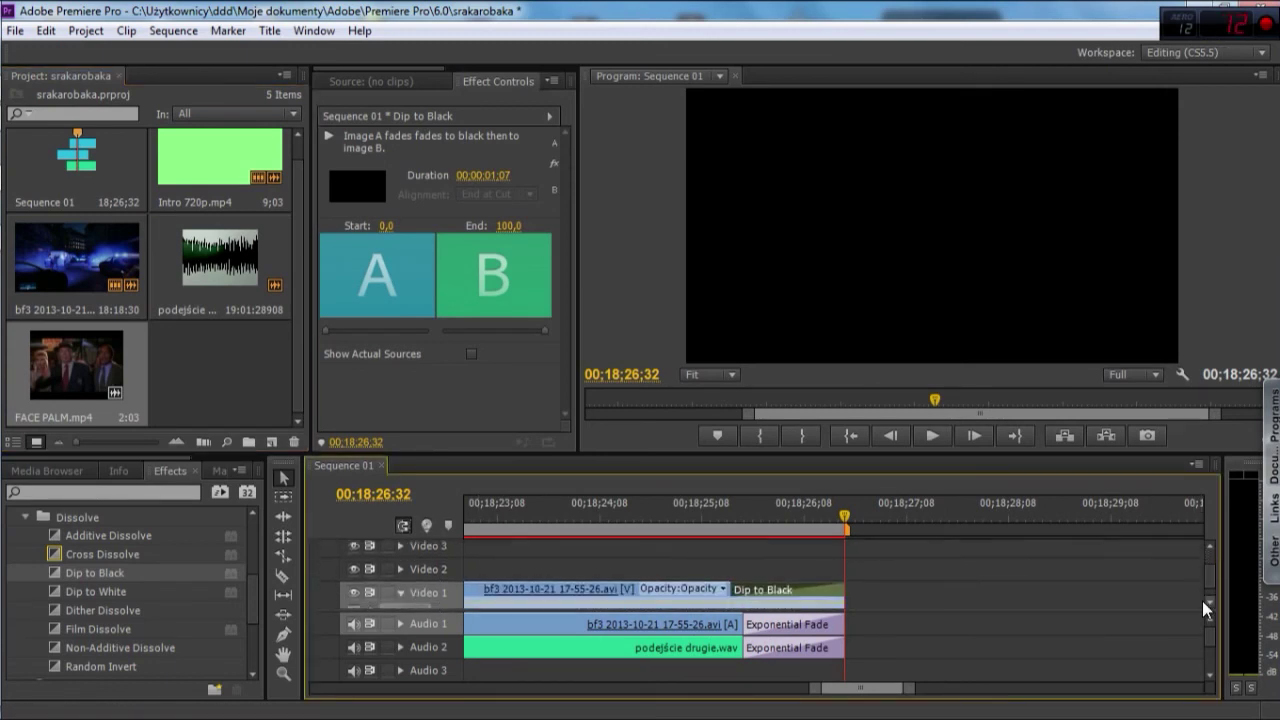
left_click(1203, 548)
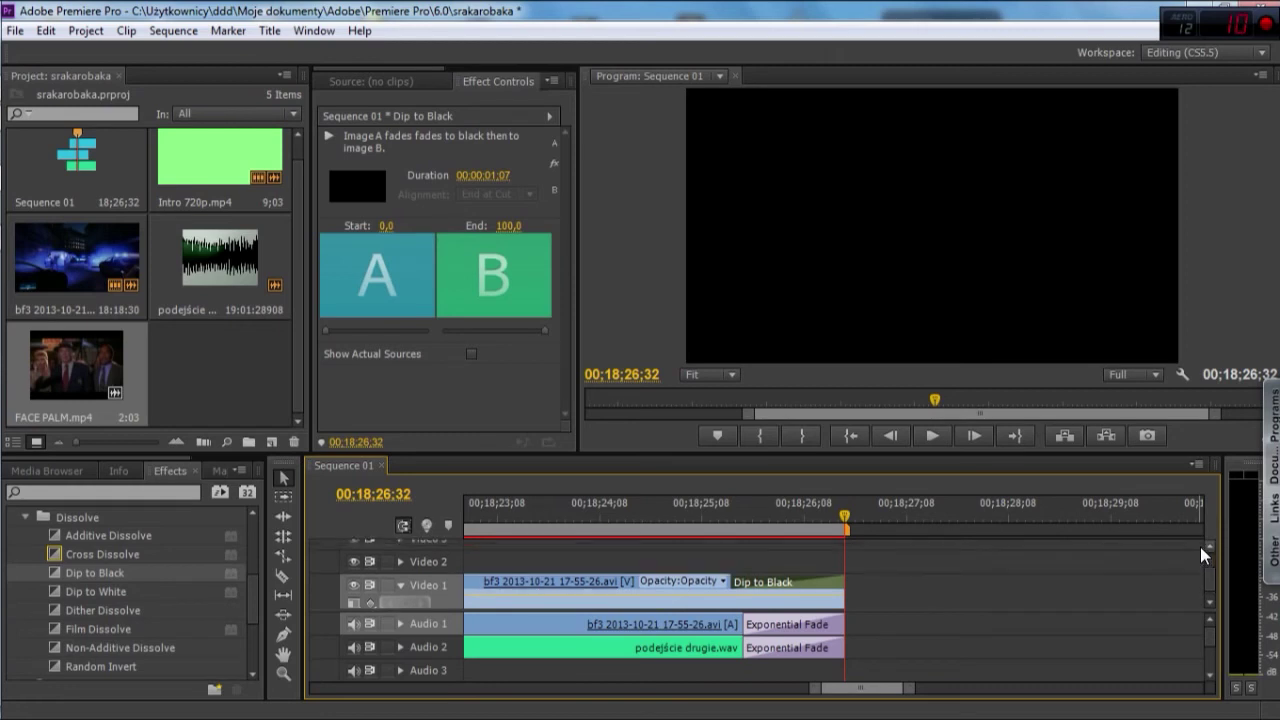
left_click(1199, 547)
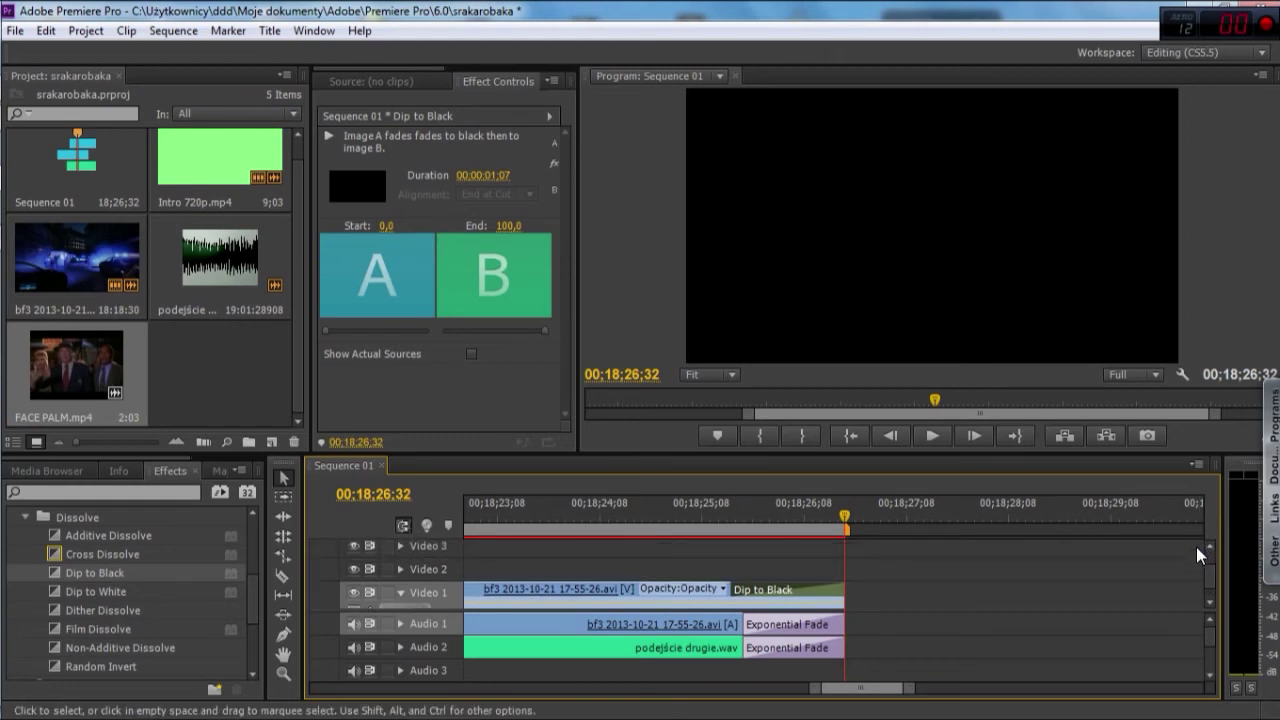
left_click_drag(880, 688, 763, 690)
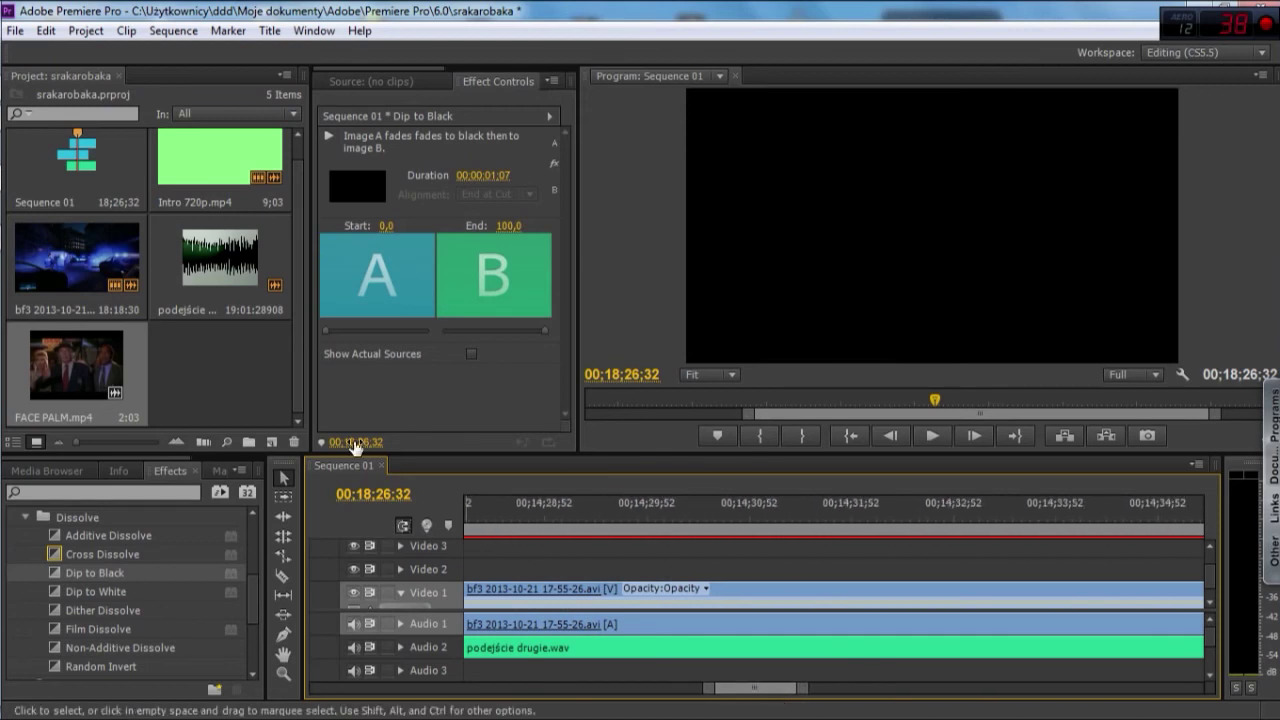
Switch to the Razor tool and preview the gameplay from 00;14;29;50 to pick a cut point.
mouse_move(3, 370)
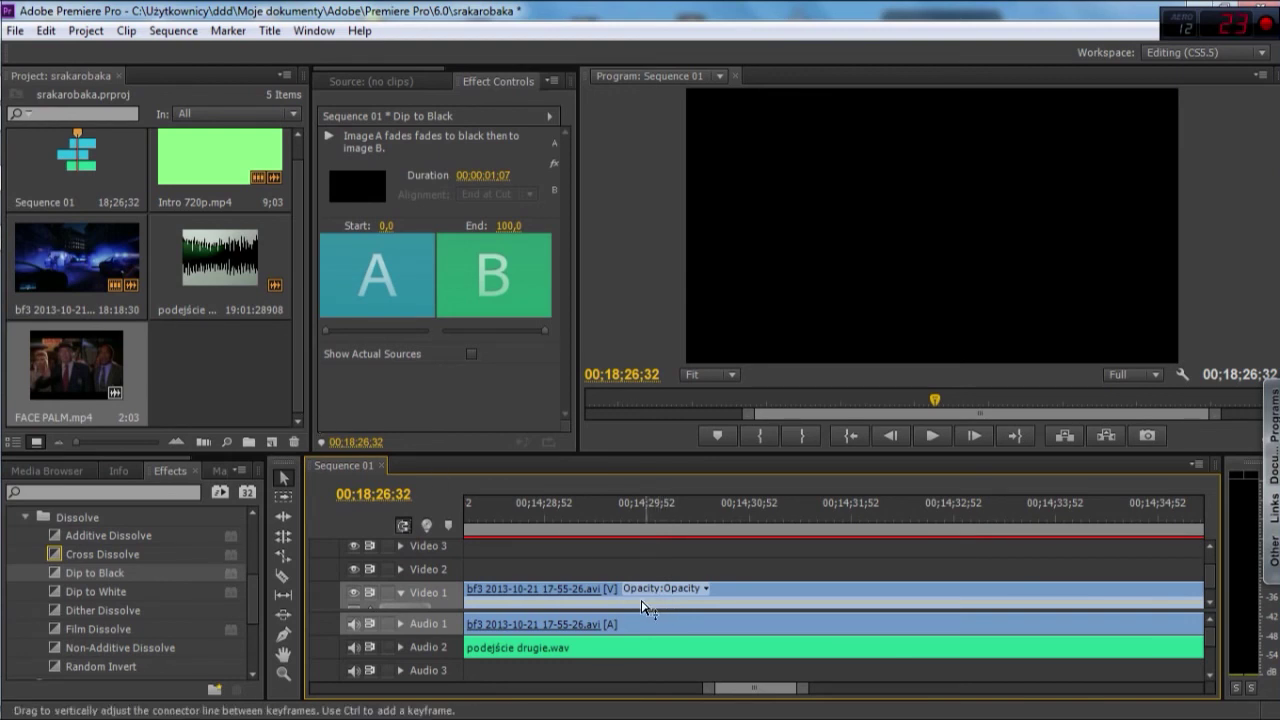
left_click(281, 575)
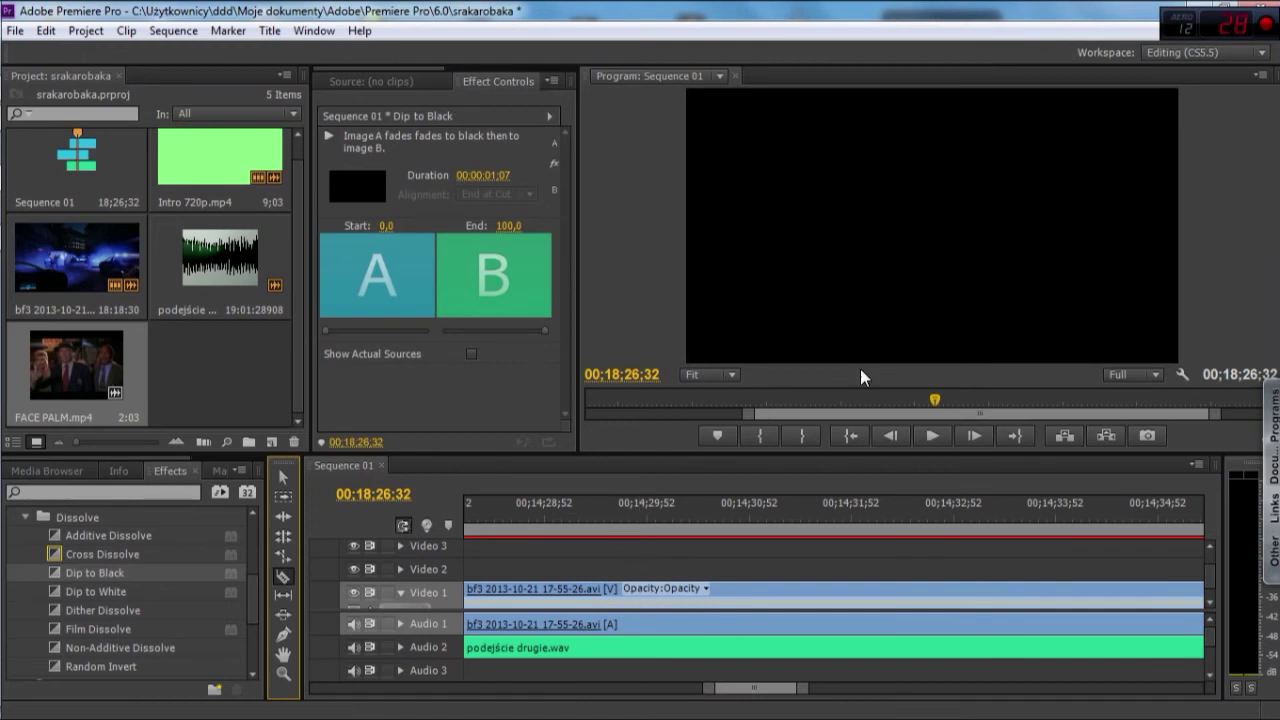
left_click(641, 517)
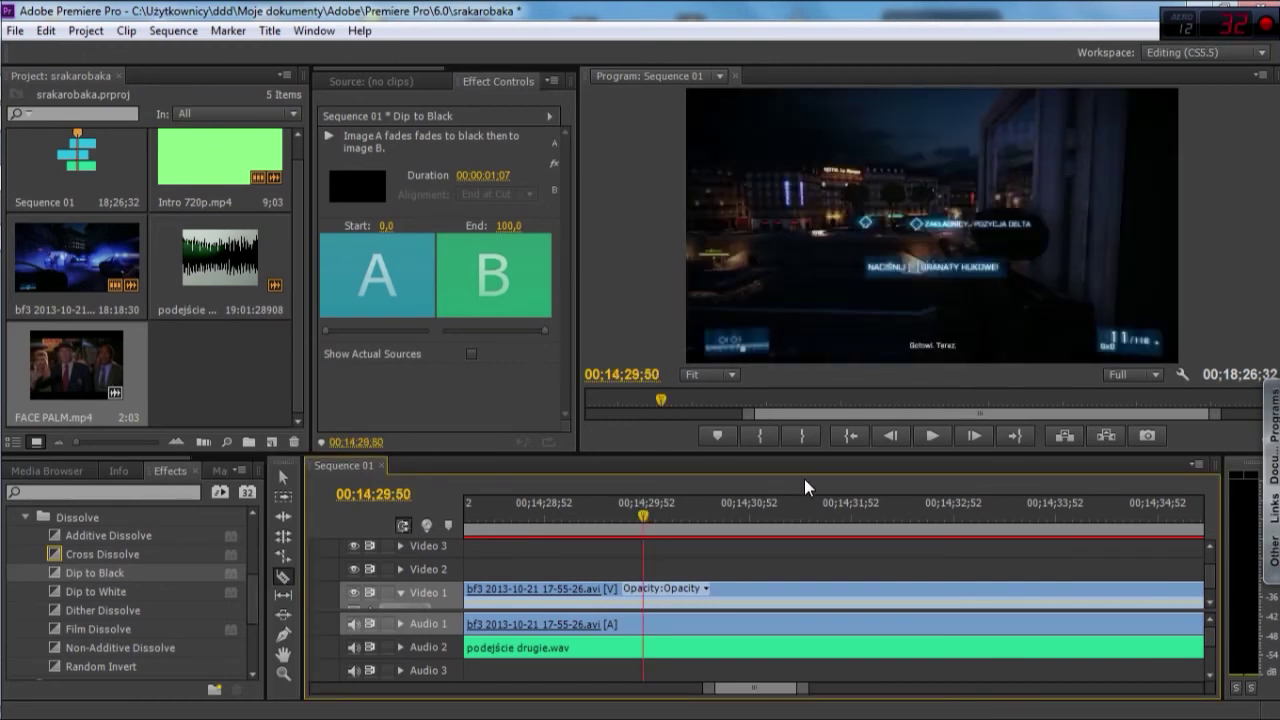
left_click(928, 427)
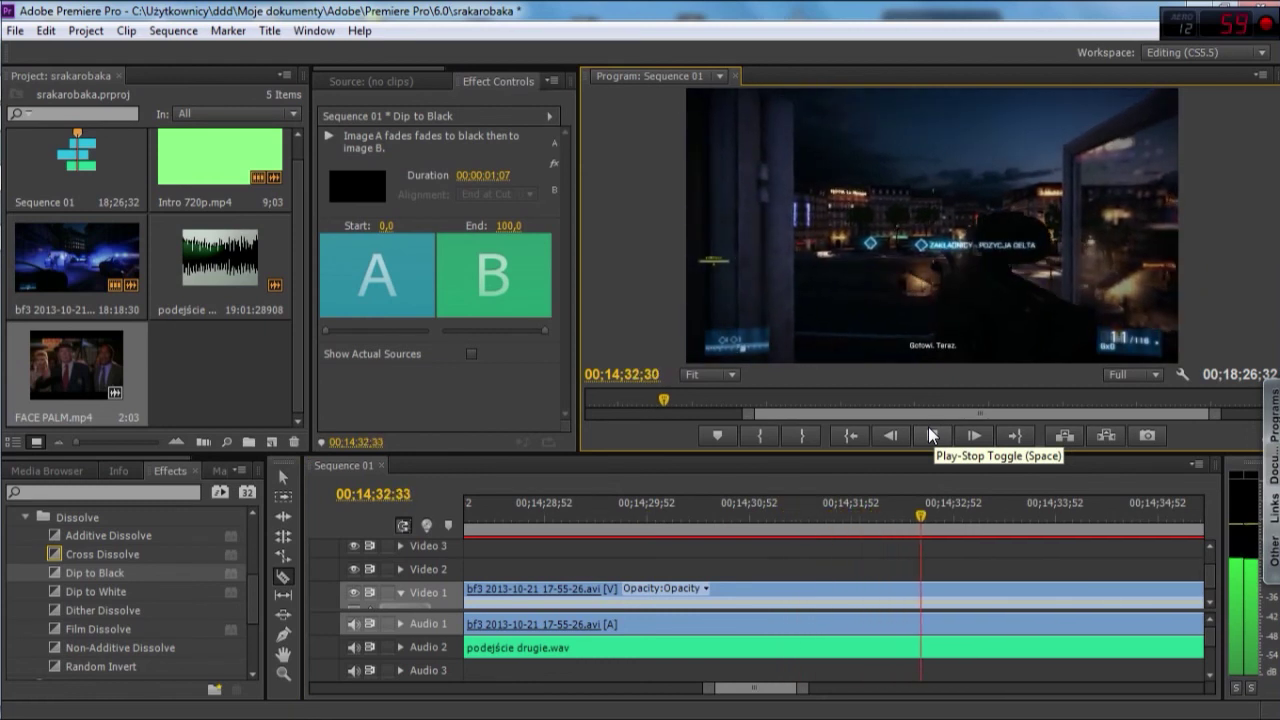
left_click(928, 427)
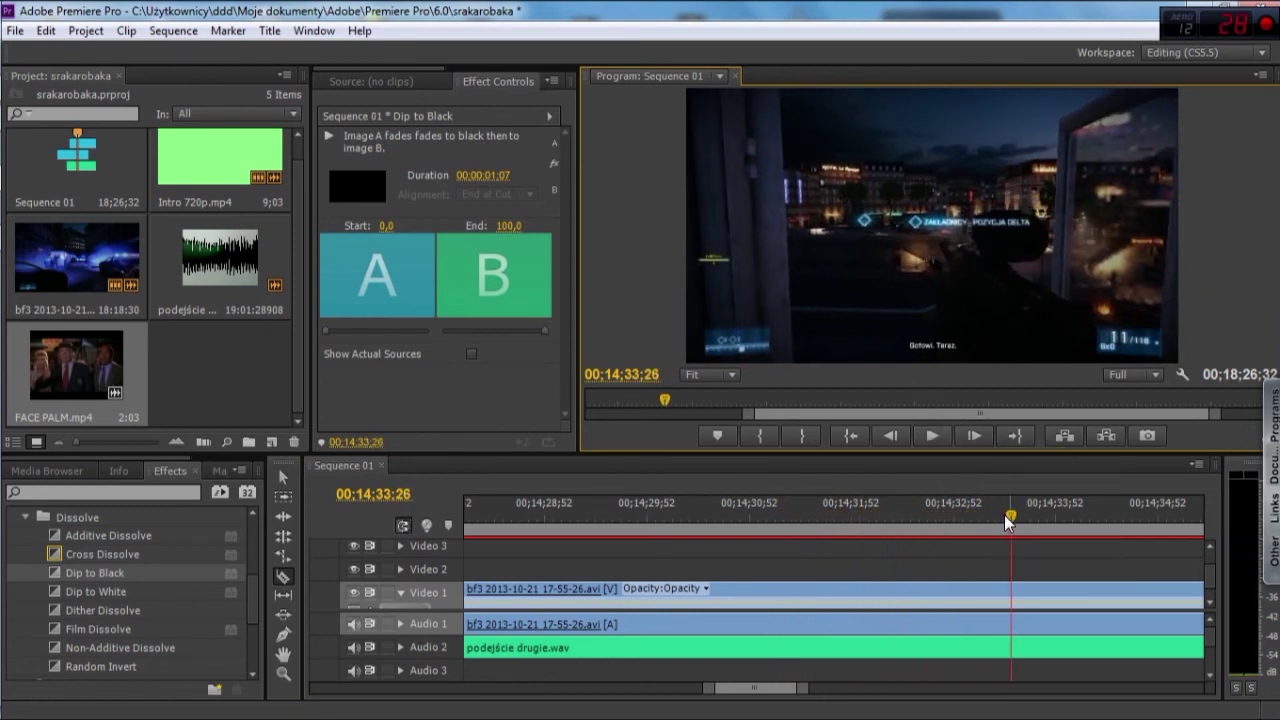
left_click_drag(1005, 519, 648, 505)
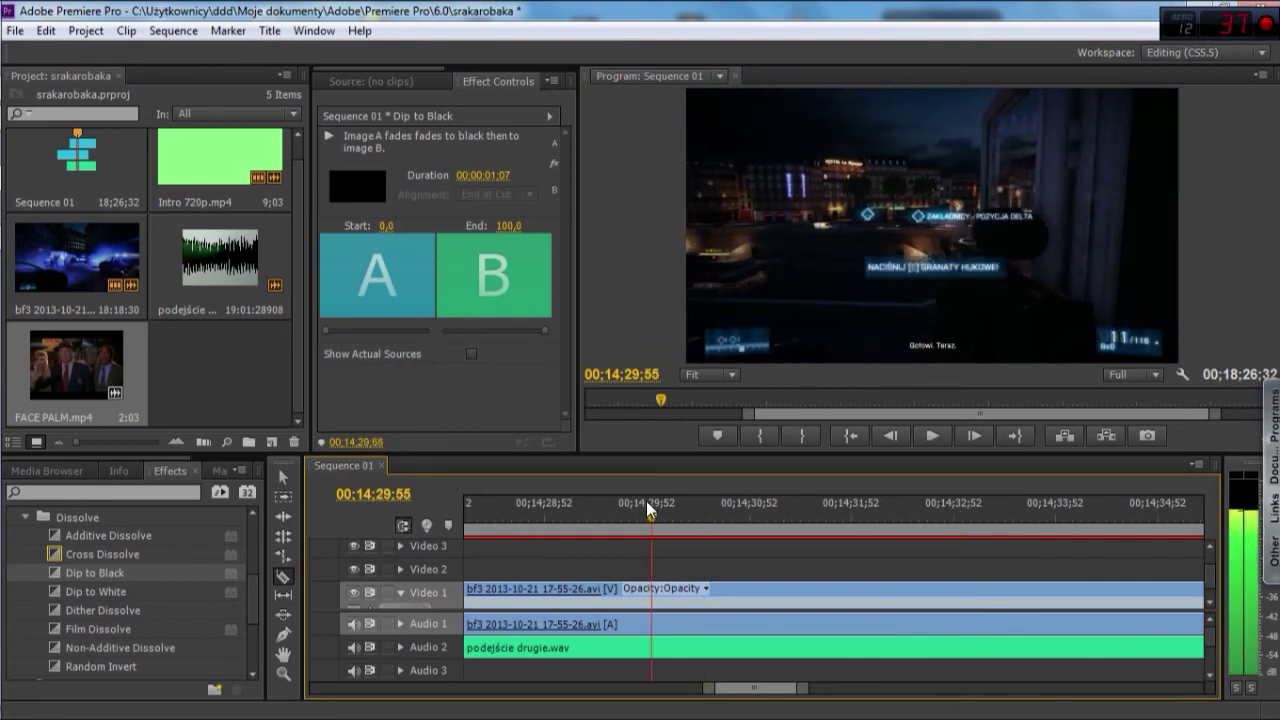
Cut the gameplay and podejście drugie.wav at 00;14;29;55, then move the second gameplay half right.
left_click(651, 592)
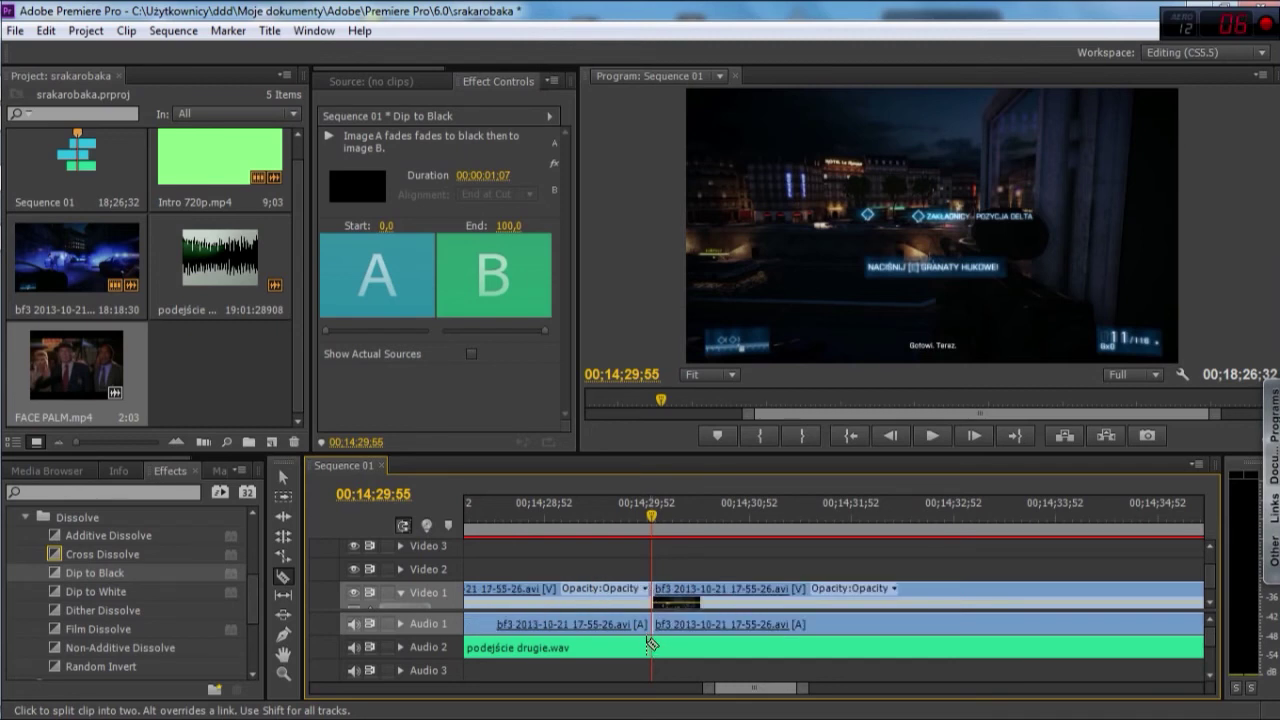
left_click(651, 645)
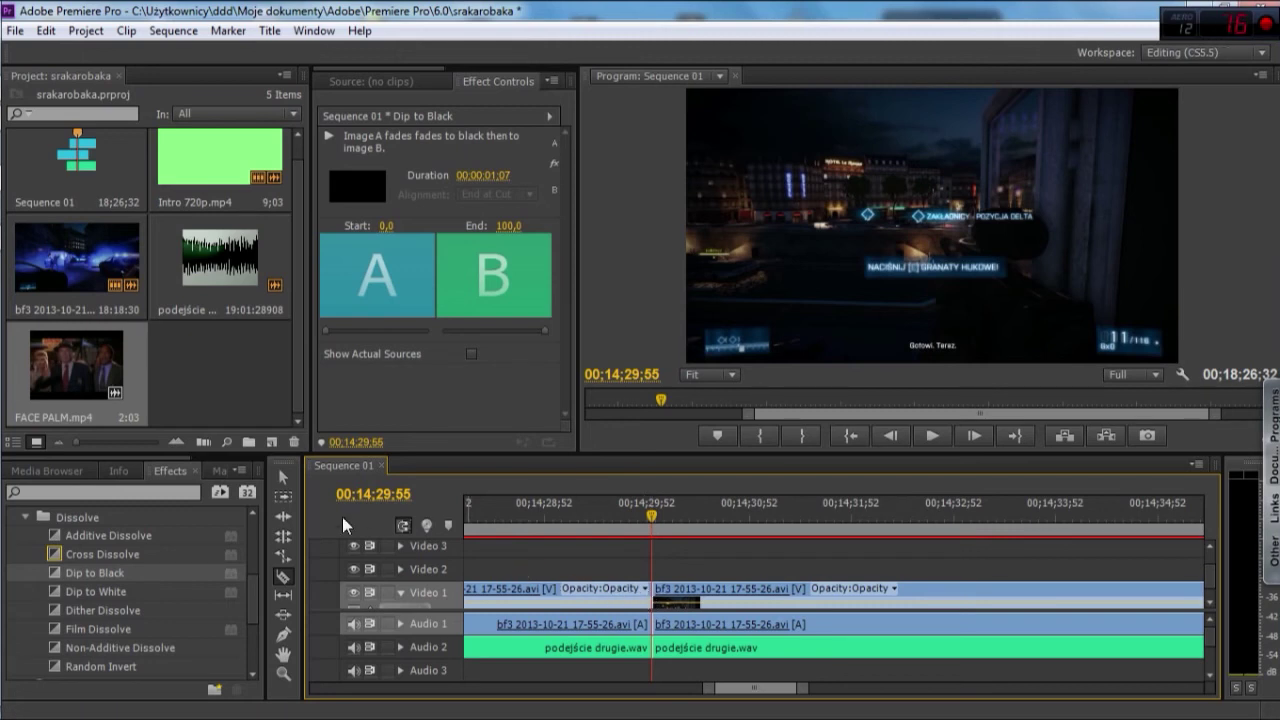
left_click(283, 477)
mouse_move(916, 705)
mouse_move(914, 594)
left_mouse_down()
mouse_move(1060, 582)
mouse_move(1150, 596)
left_mouse_up()
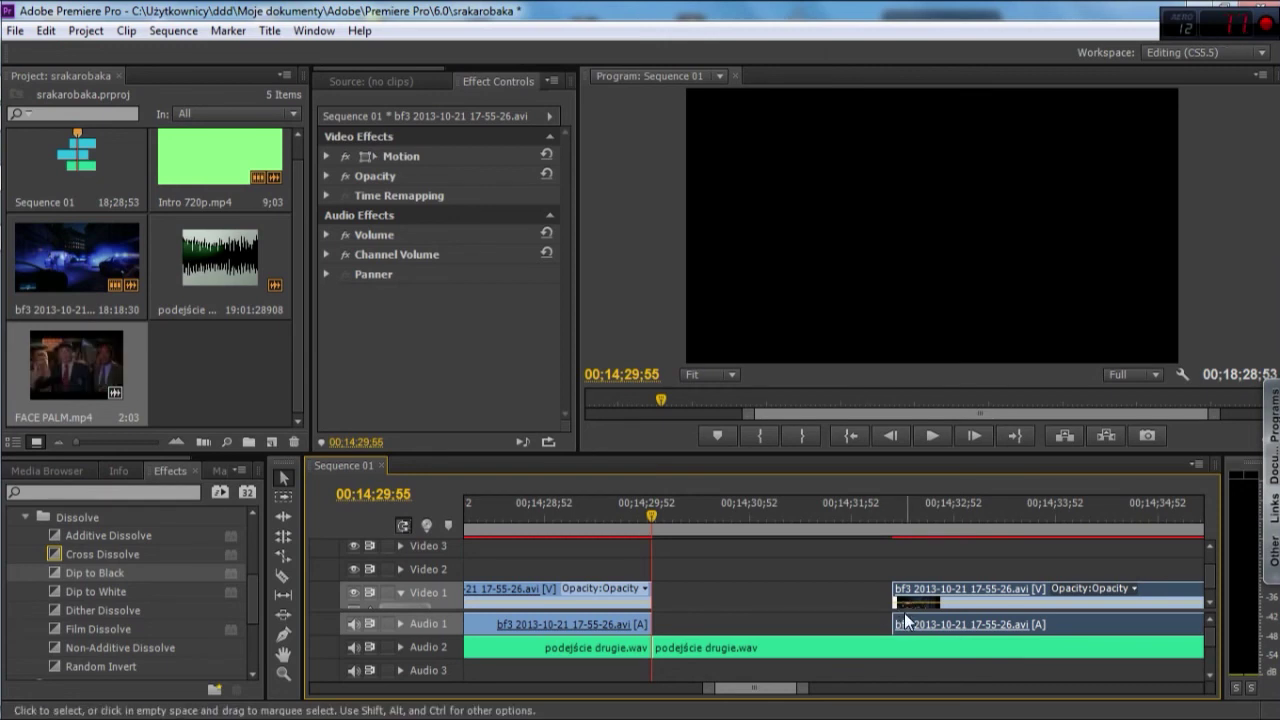
Shift the later gameplay and music right, place FACE PALM.mp4 at 00;14;29;55, and close the gap.
left_click_drag(924, 587, 950, 588)
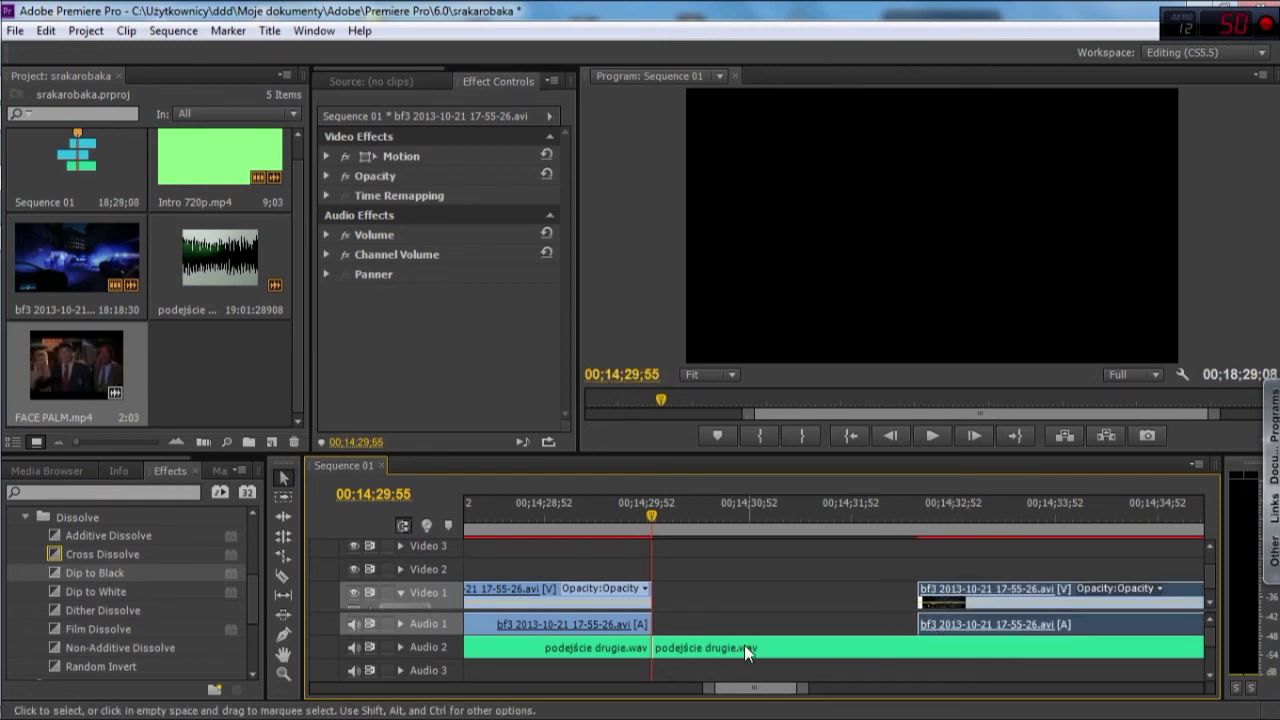
left_click_drag(666, 641, 928, 645)
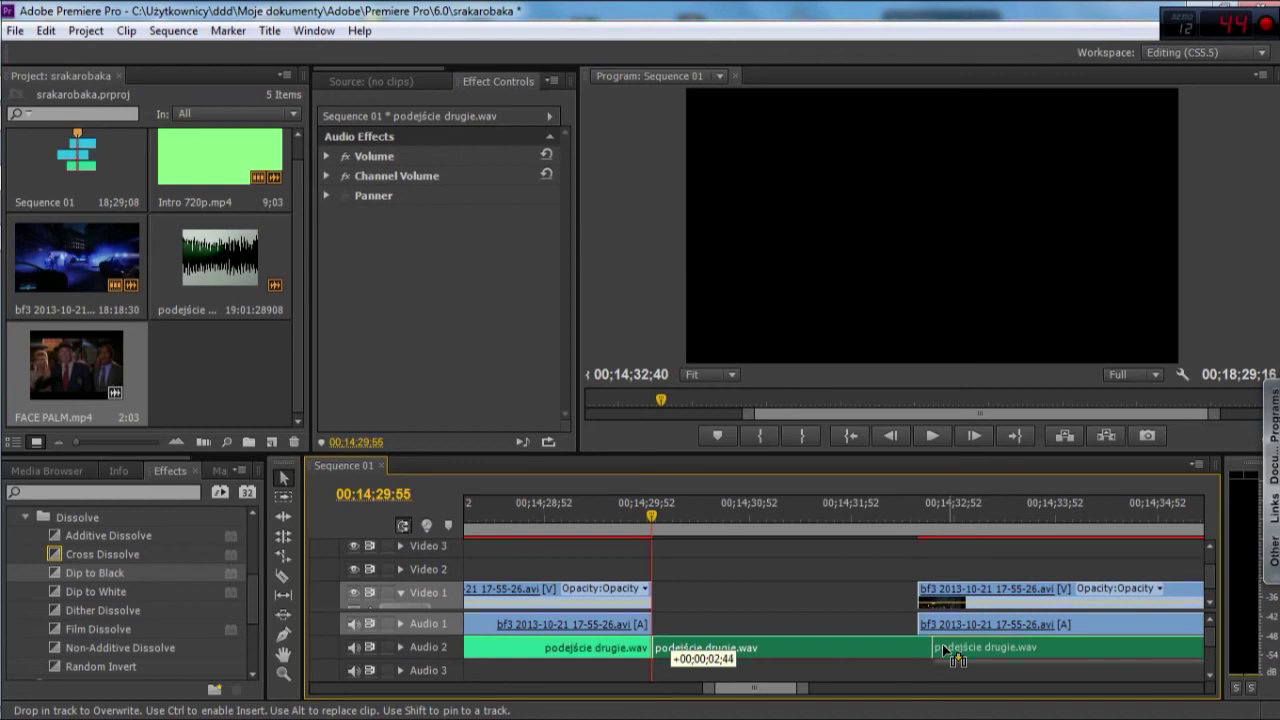
left_click_drag(60, 367, 658, 597)
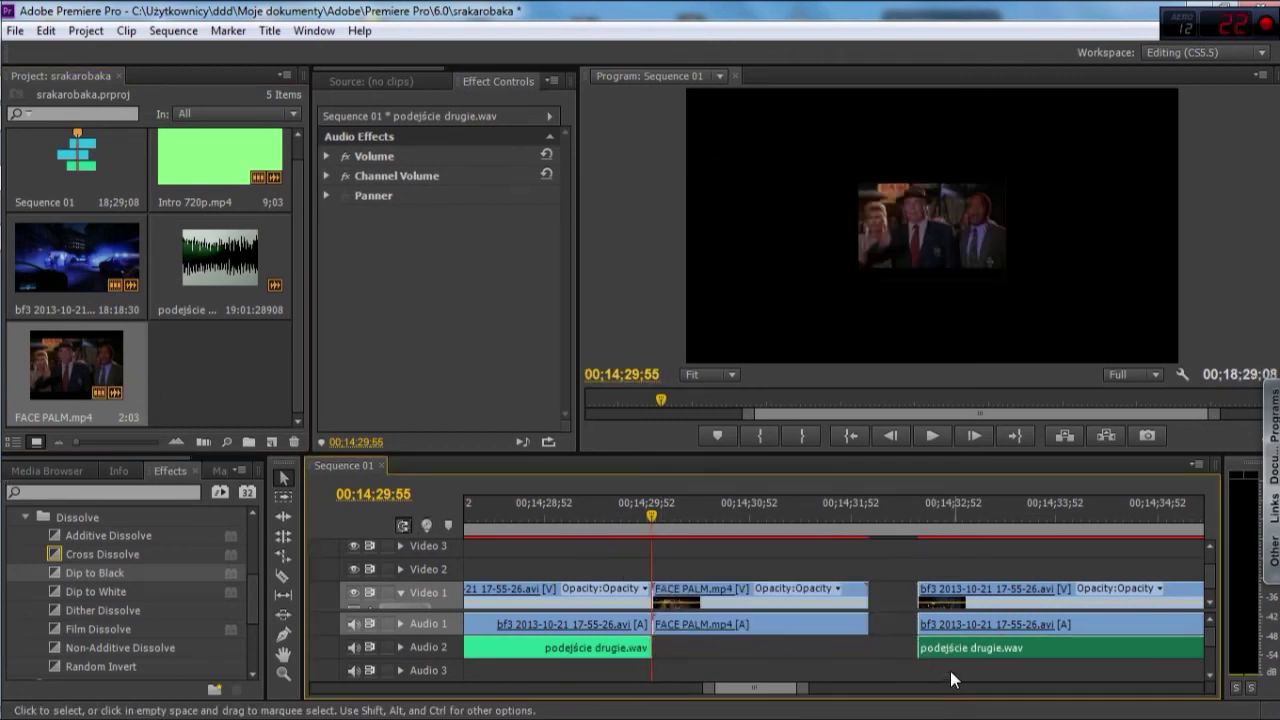
left_click(943, 592)
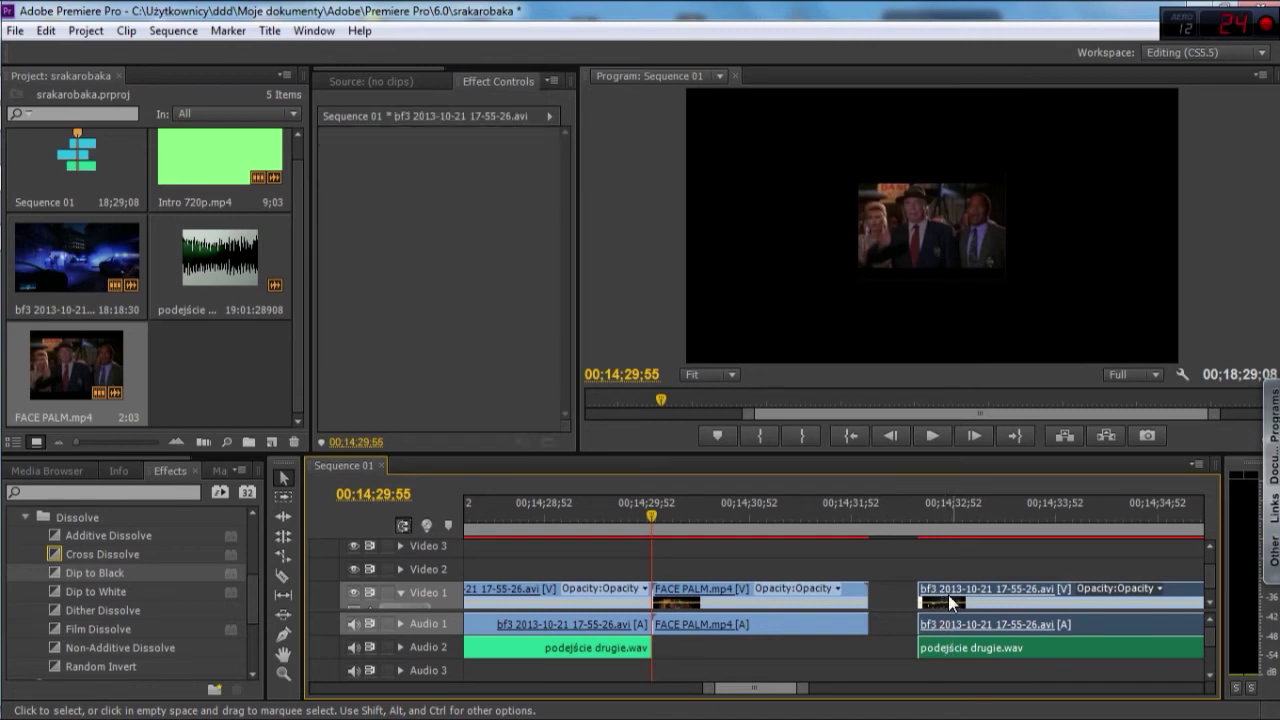
left_click_drag(943, 592, 895, 592)
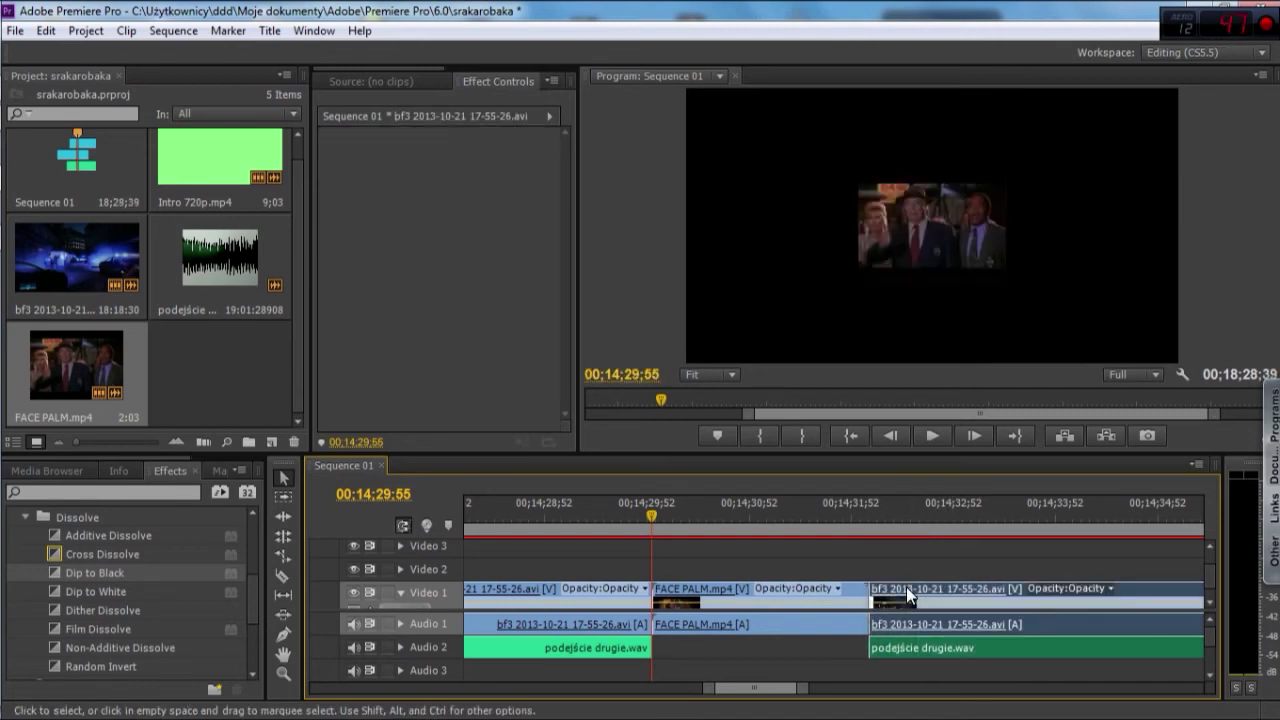
Play back the inserted FACE PALM section and park the playhead on it.
left_click_drag(646, 511, 627, 509)
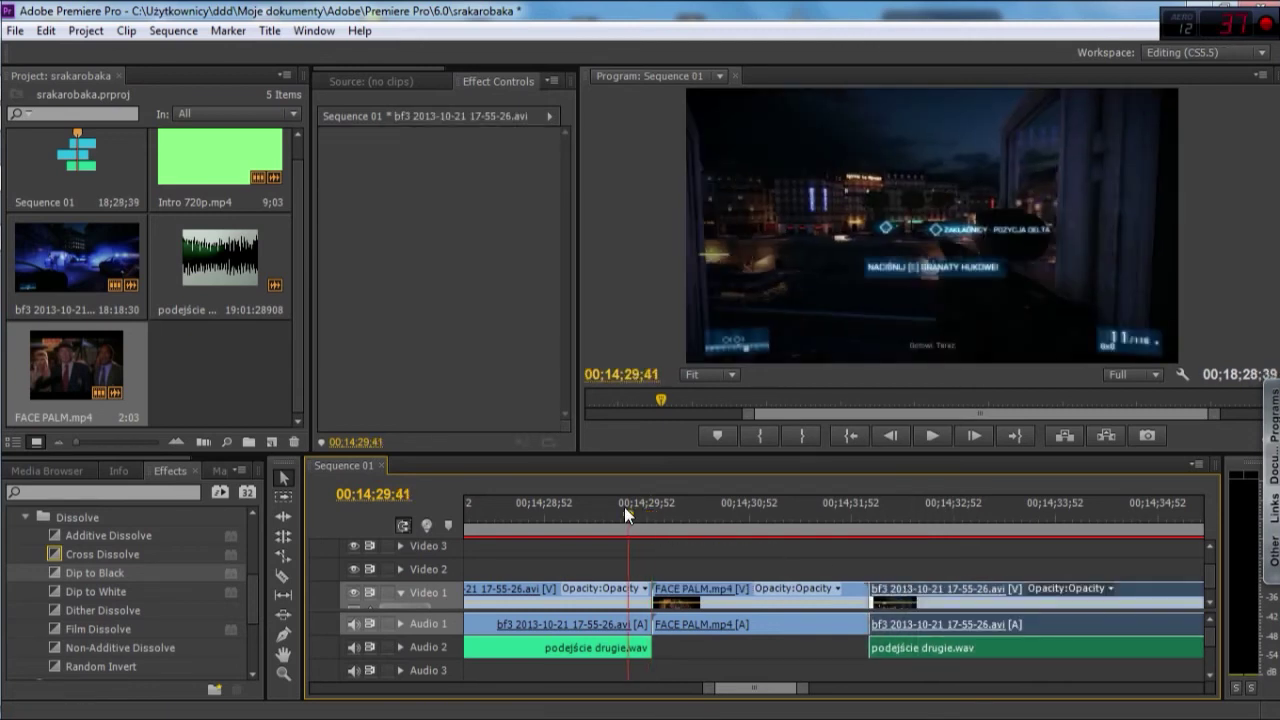
left_click(922, 433)
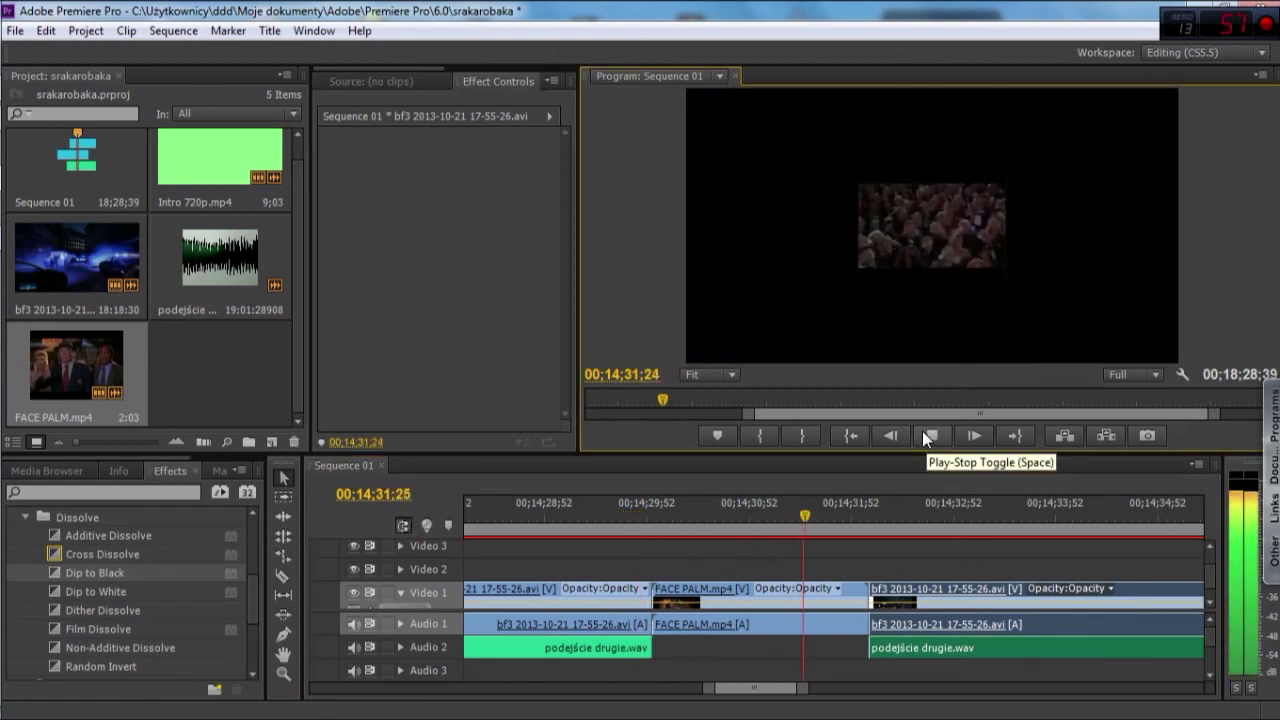
left_click(882, 527)
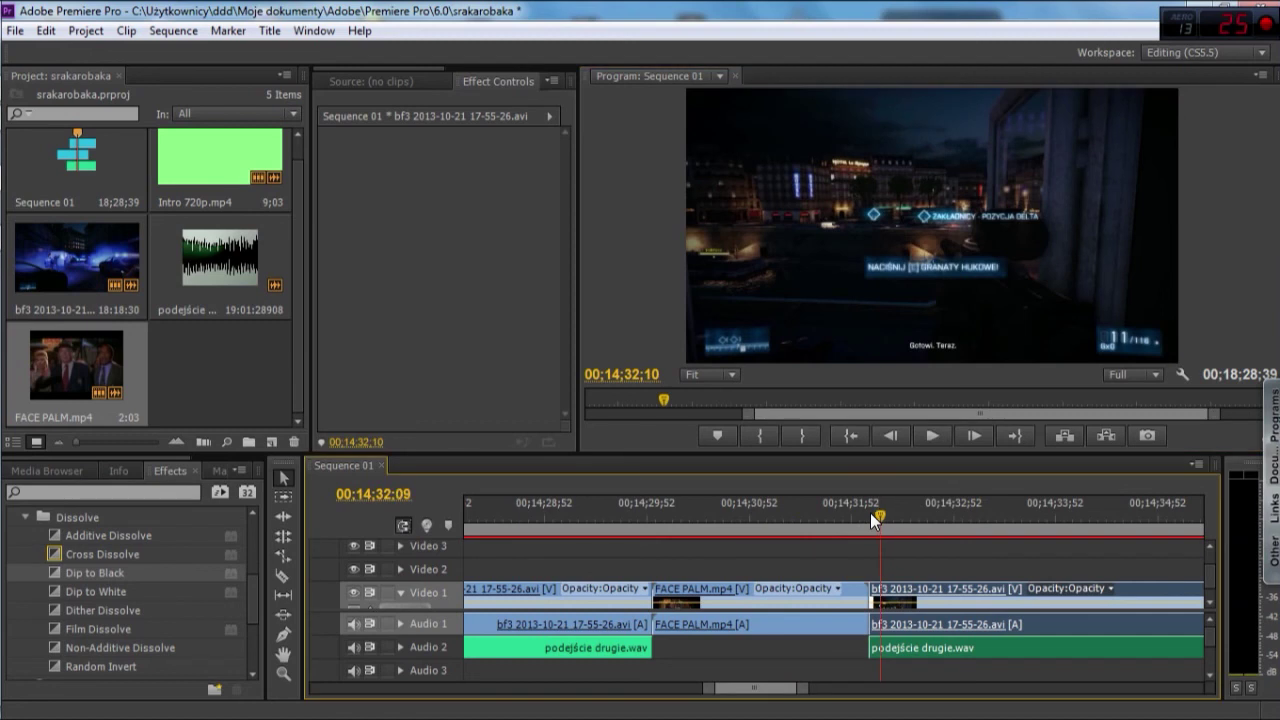
left_click_drag(872, 513, 818, 513)
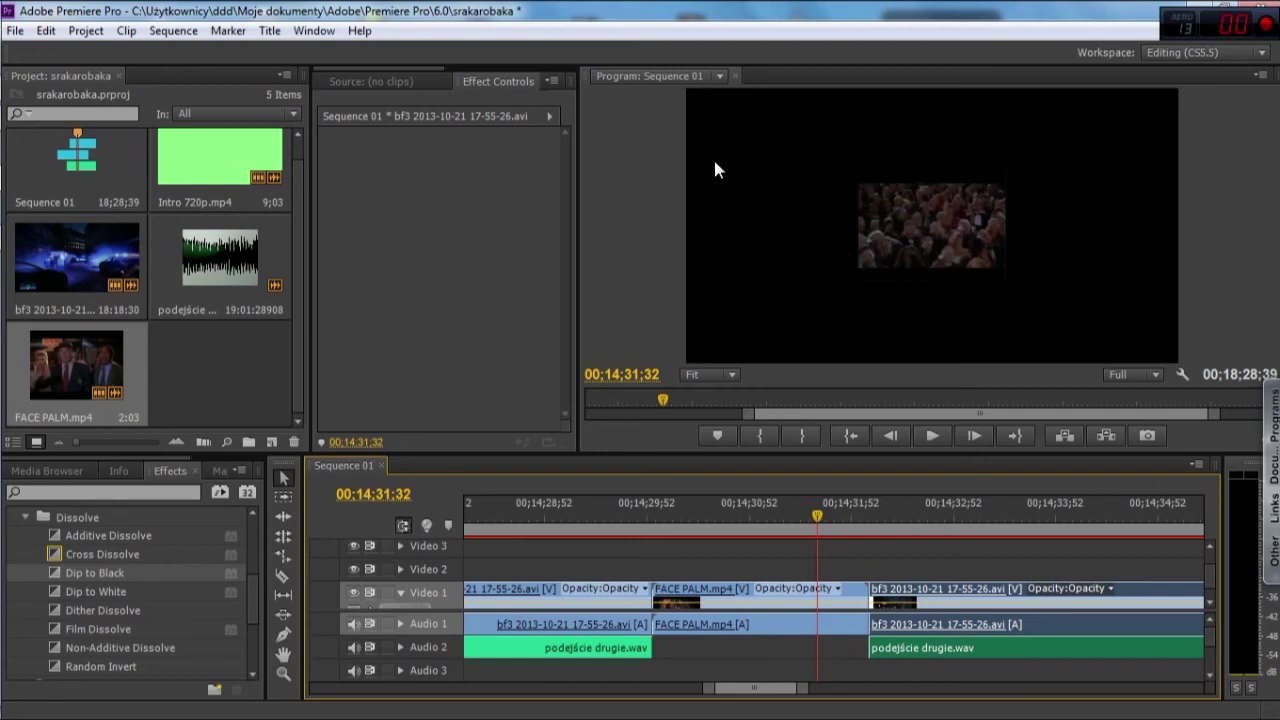
Search the effects for 'crop' and apply the Crop effect to the FACE PALM clip.
left_click(76, 469)
left_click(118, 469)
left_click(160, 469)
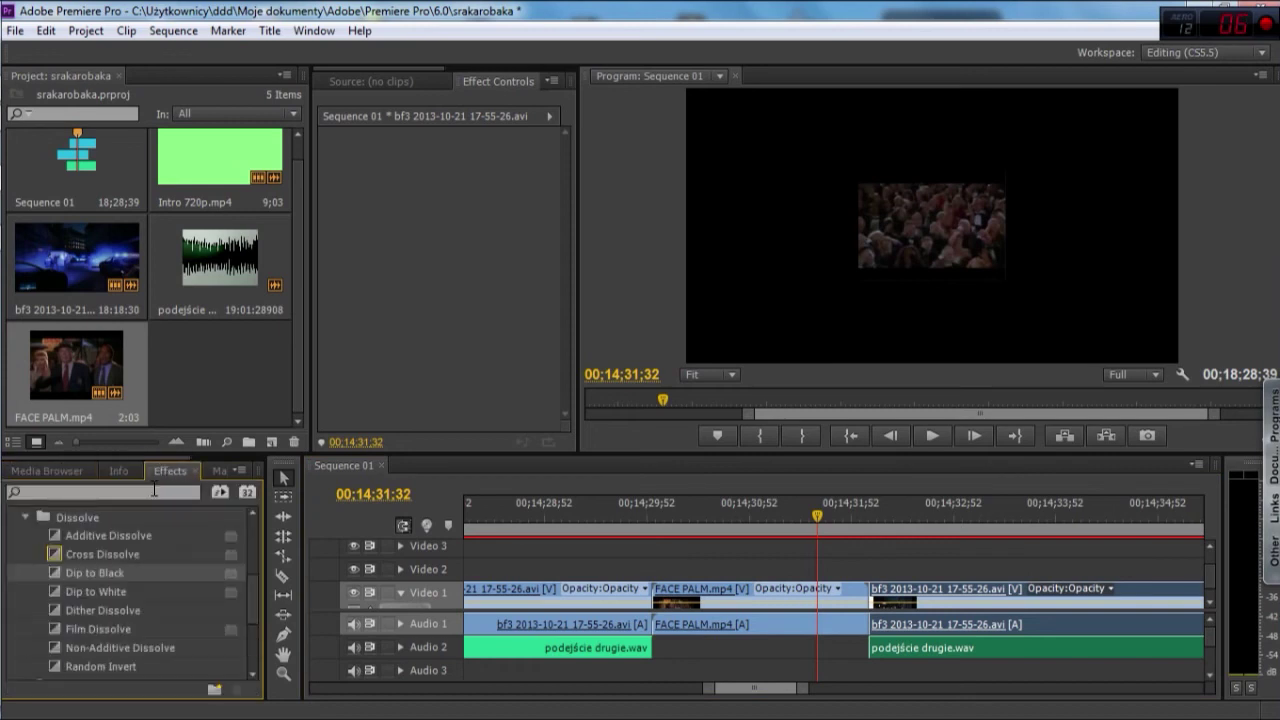
left_click(105, 493)
type("crop")
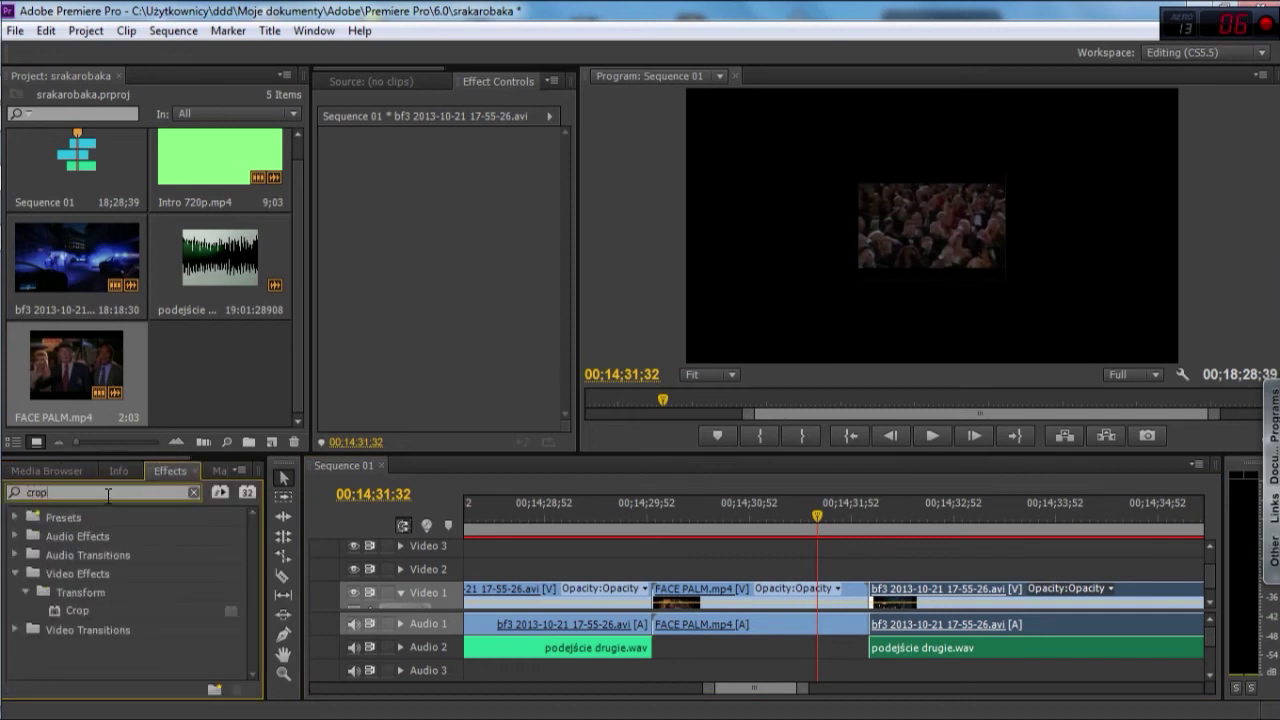
left_click(774, 609)
left_click_drag(78, 611, 704, 605)
Set the FACE PALM clip's Scale to 320 and play it back to check.
left_click(324, 156)
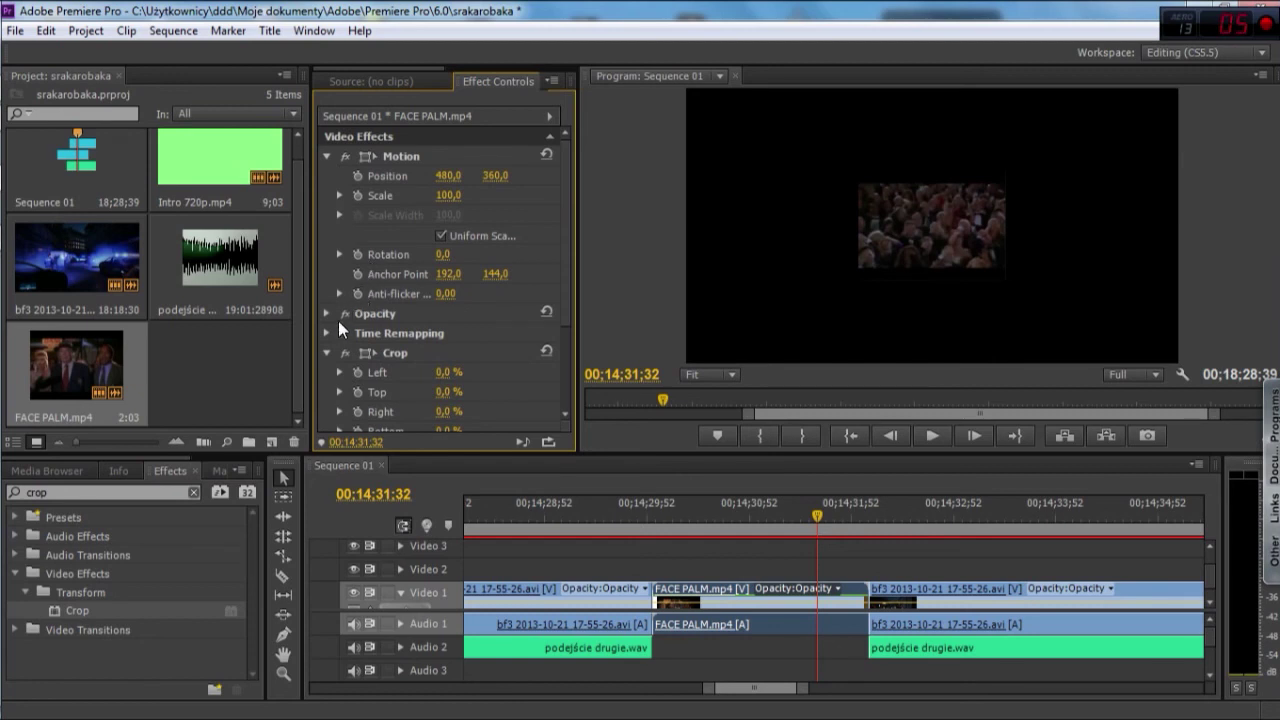
left_click_drag(446, 195, 669, 195)
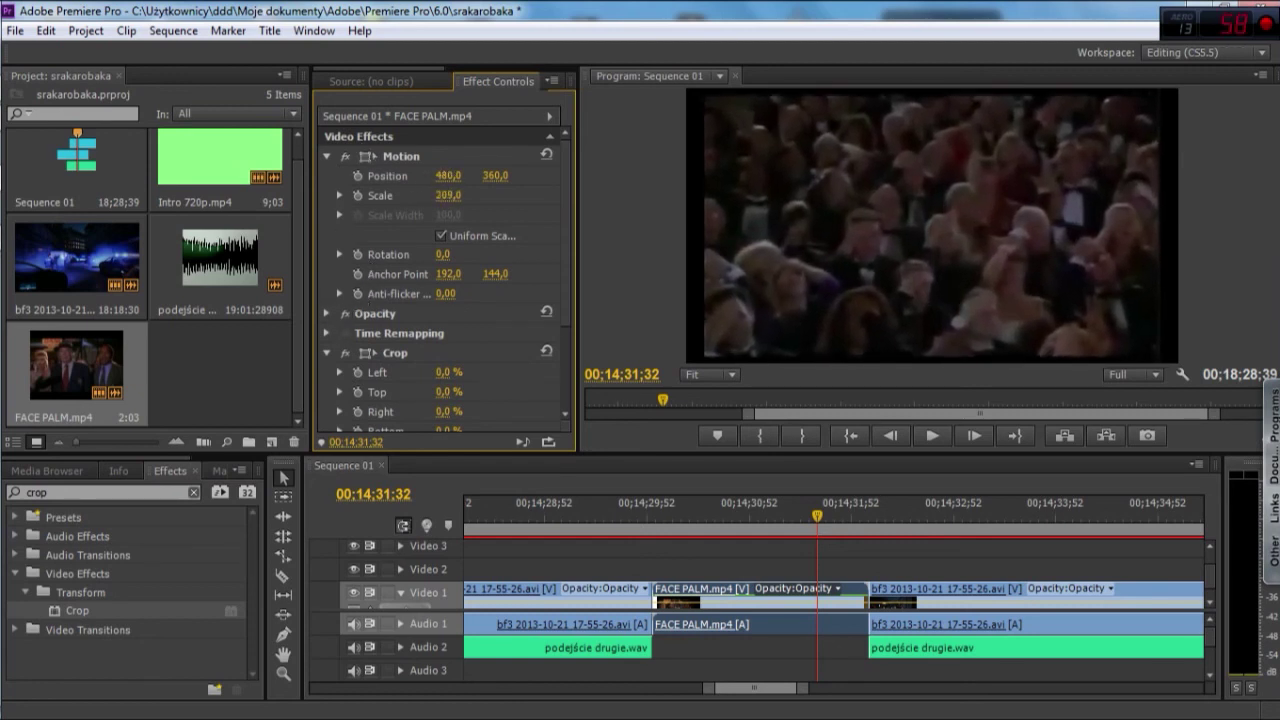
left_click_drag(669, 195, 666, 195)
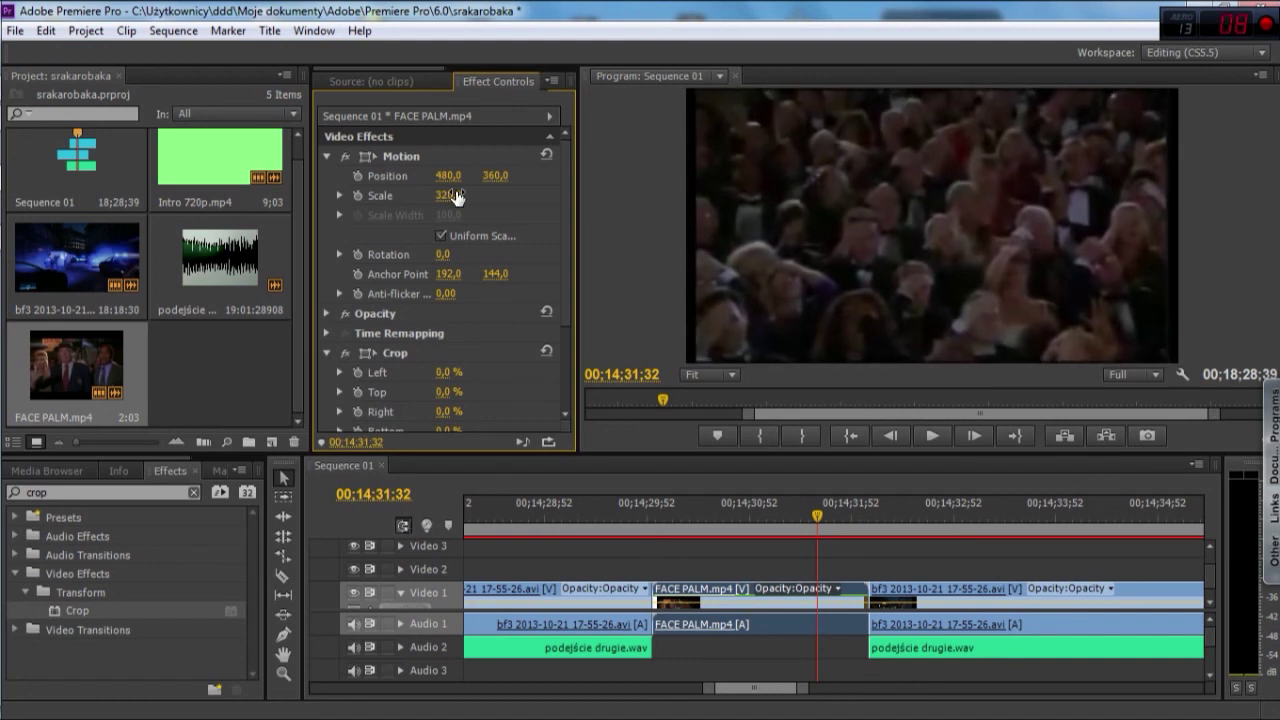
left_click_drag(816, 519, 628, 519)
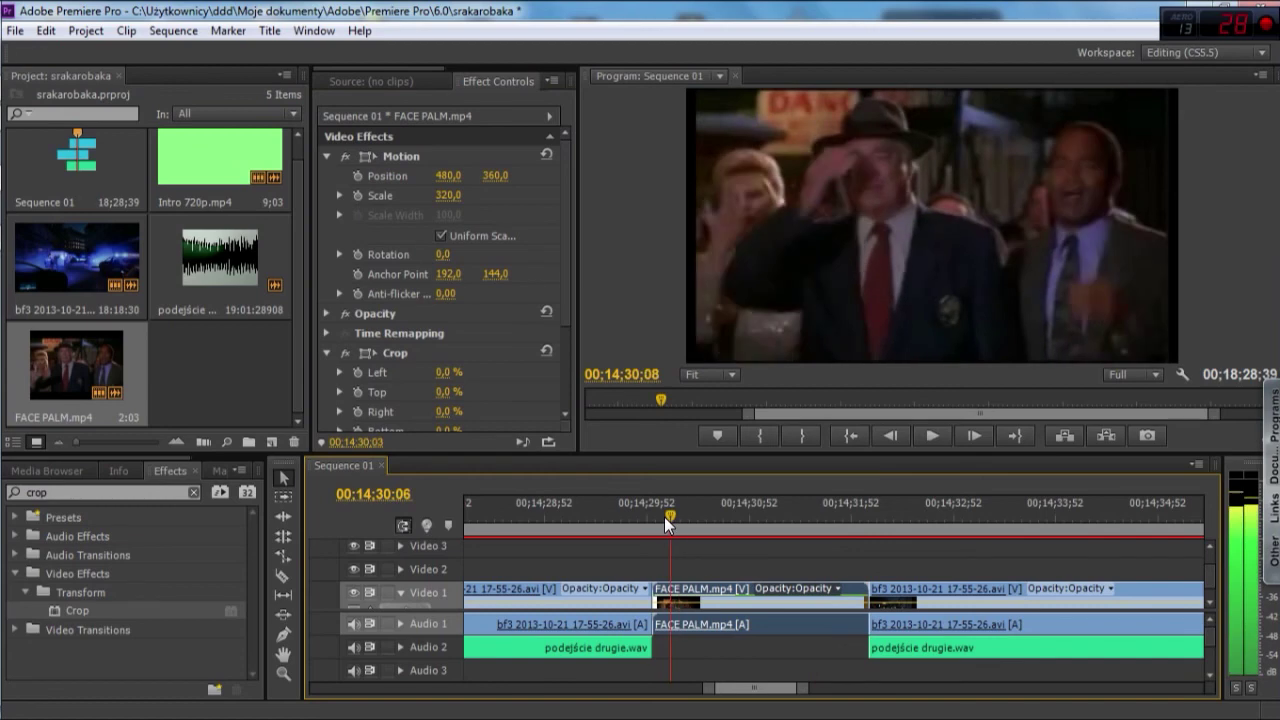
left_click(927, 433)
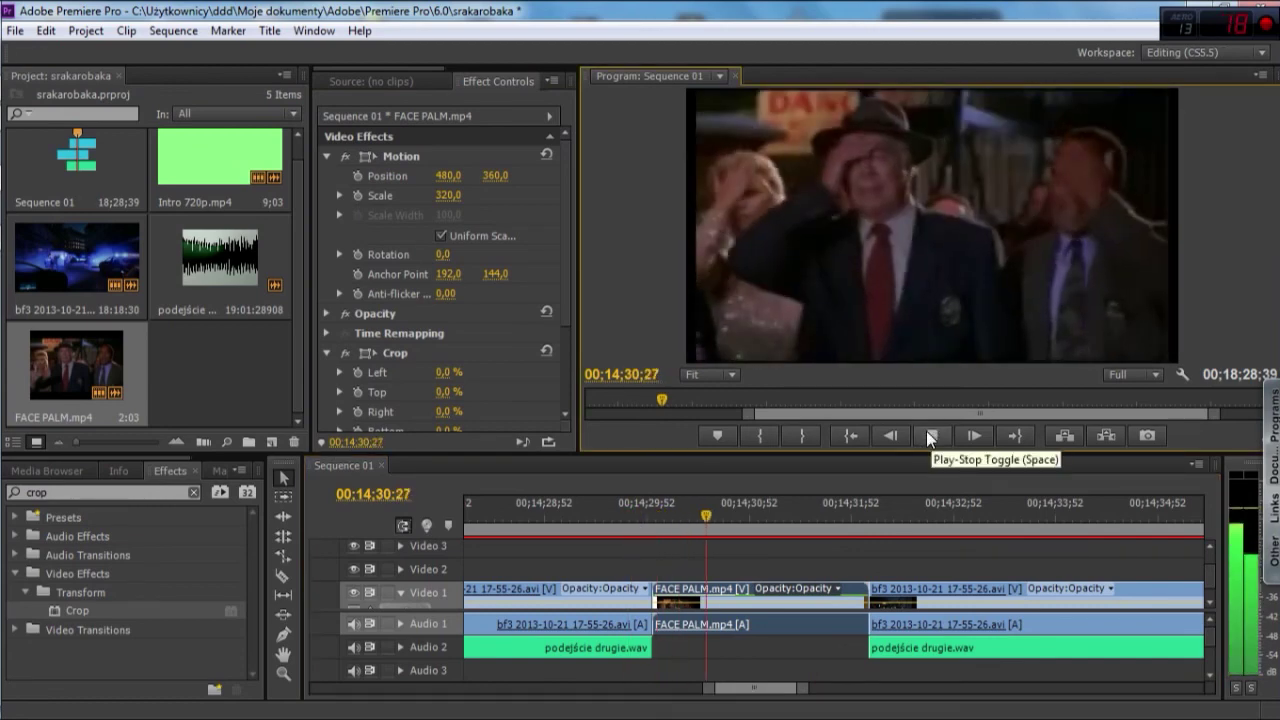
left_click(927, 433)
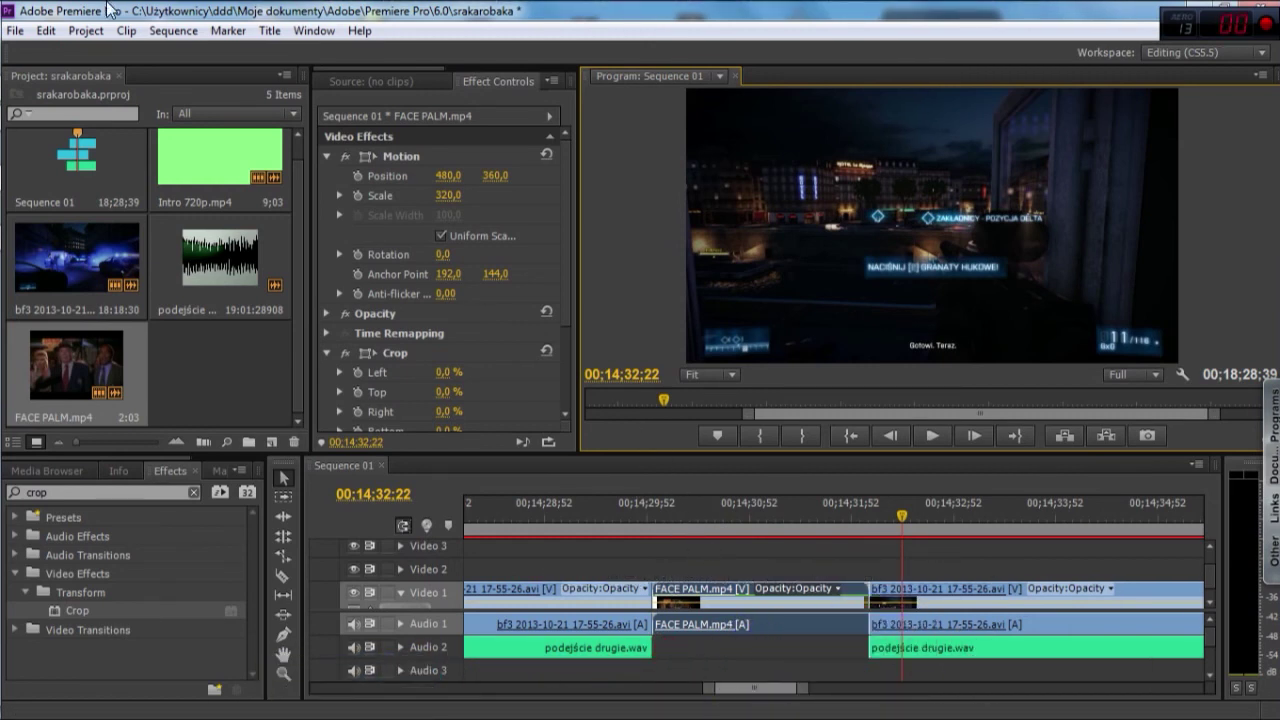
Open the Export Settings dialog for the sequence from the File menu.
left_click(16, 31)
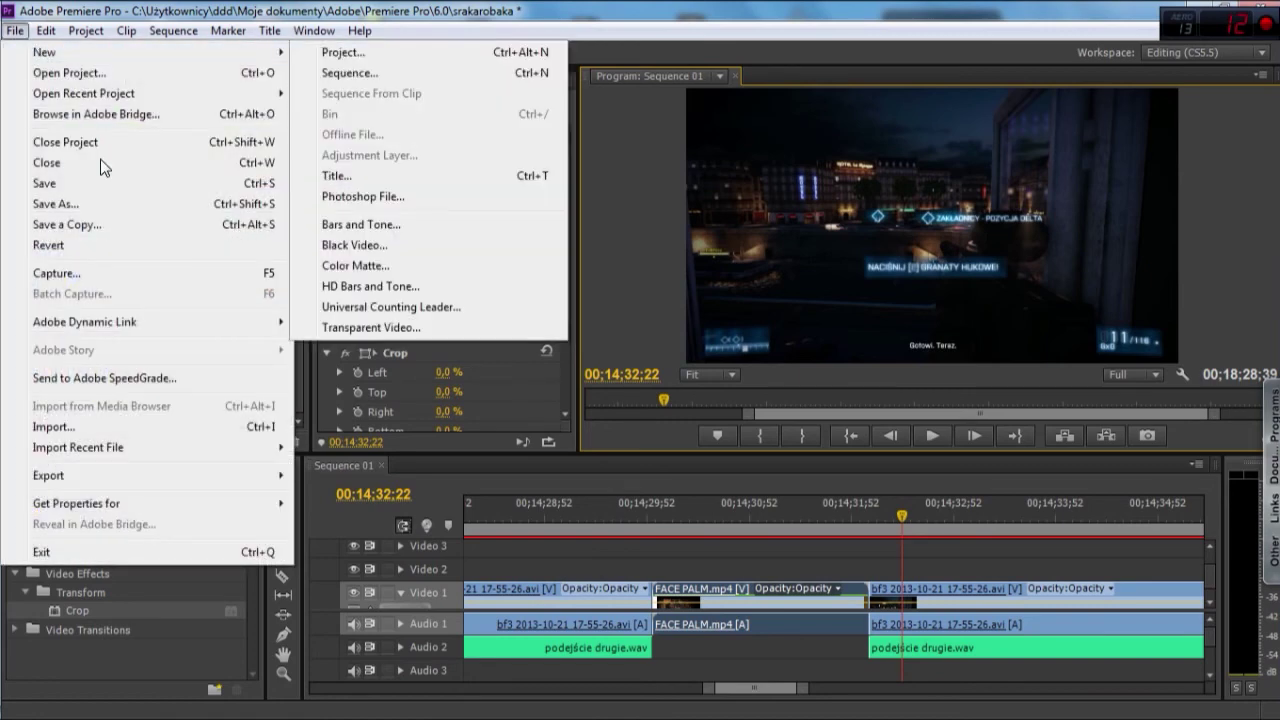
mouse_move(166, 471)
left_click(334, 484)
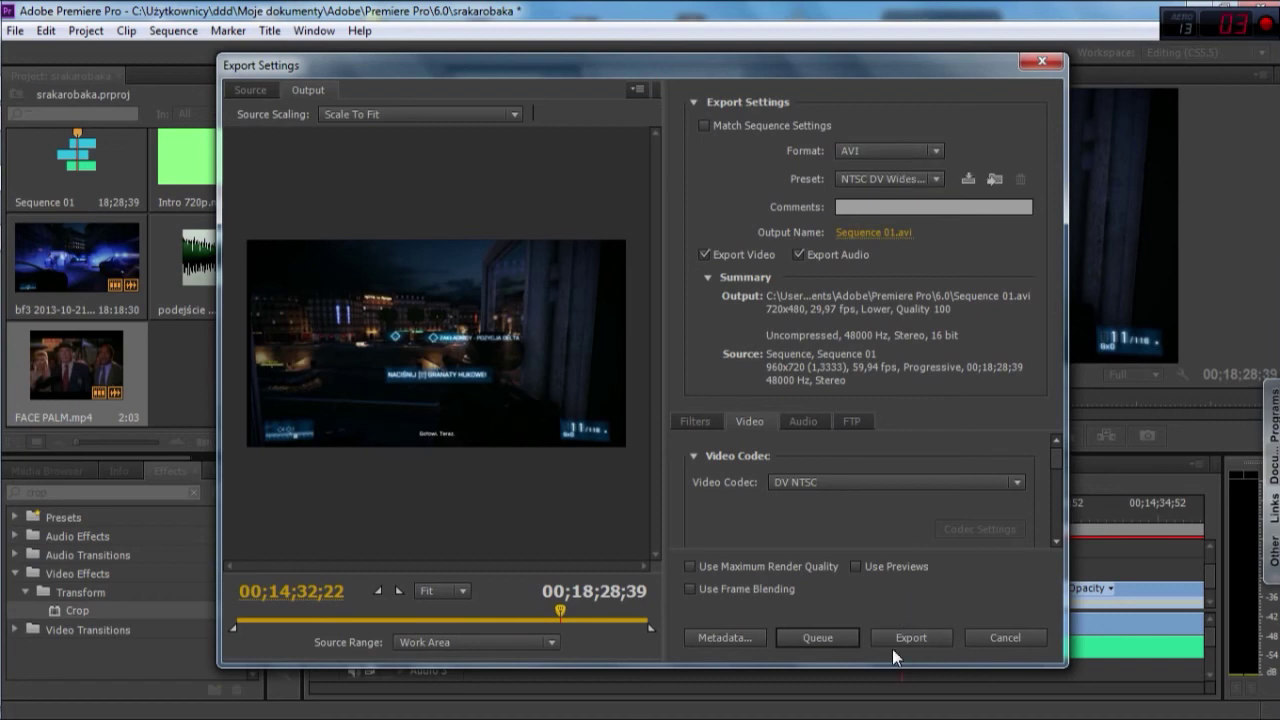
Change the export format from AVI to H.264 and bring up the Preset list.
left_click(906, 151)
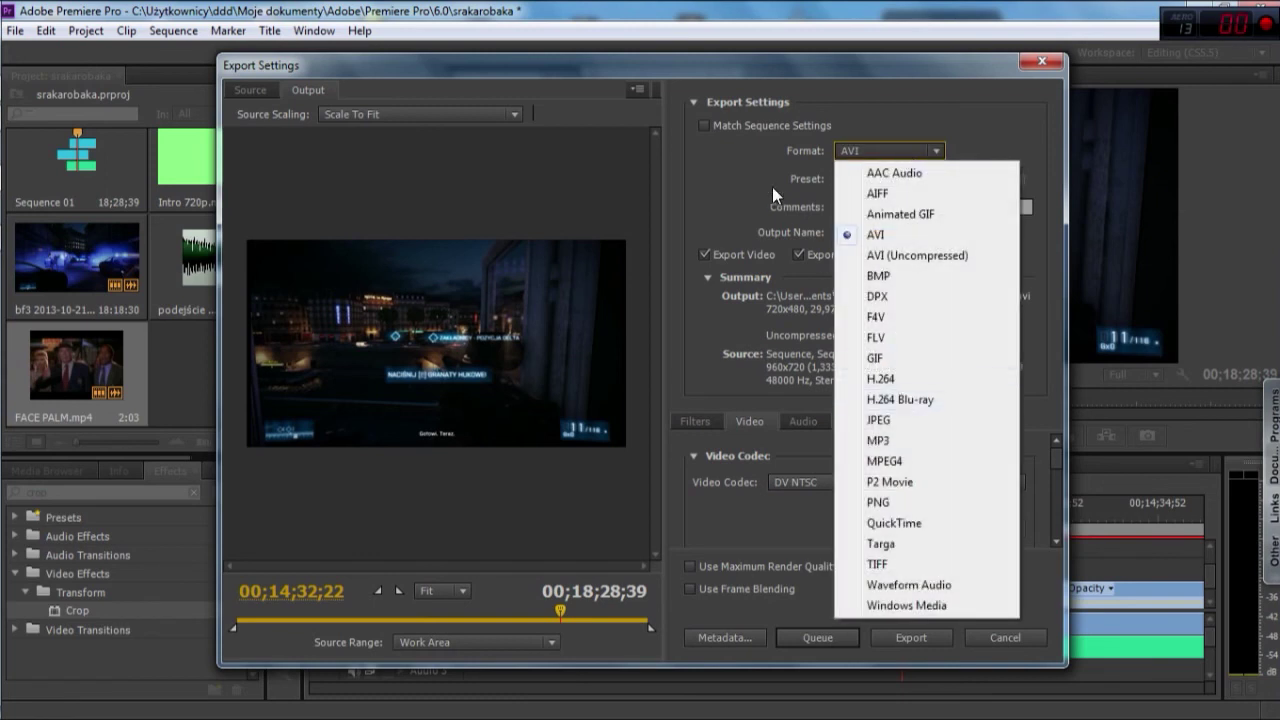
left_click(736, 159)
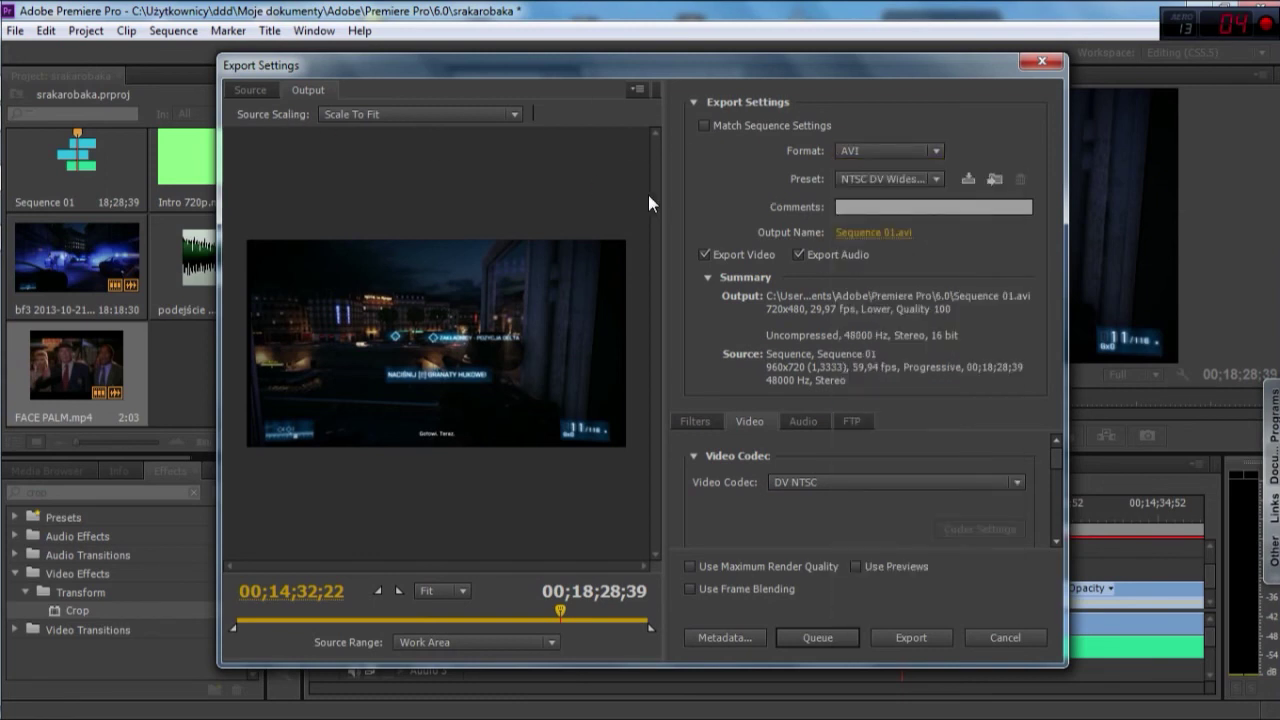
left_click(925, 145)
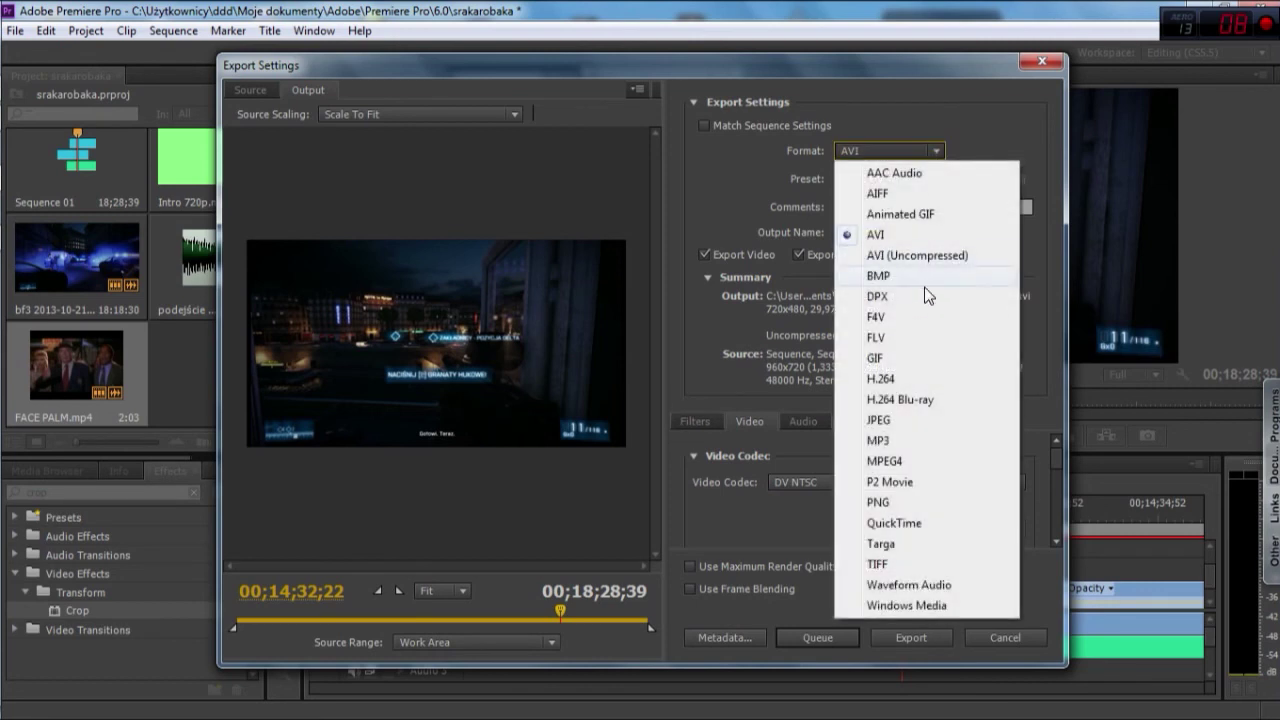
left_click(940, 378)
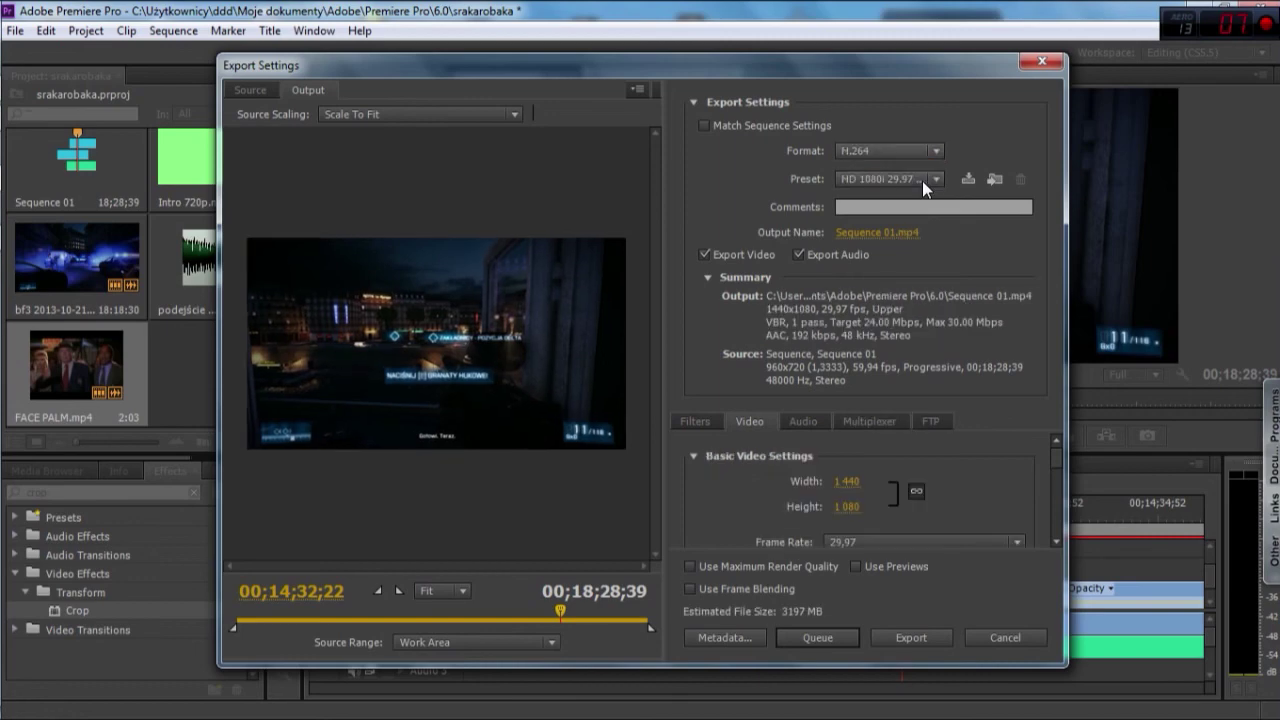
left_click(930, 177)
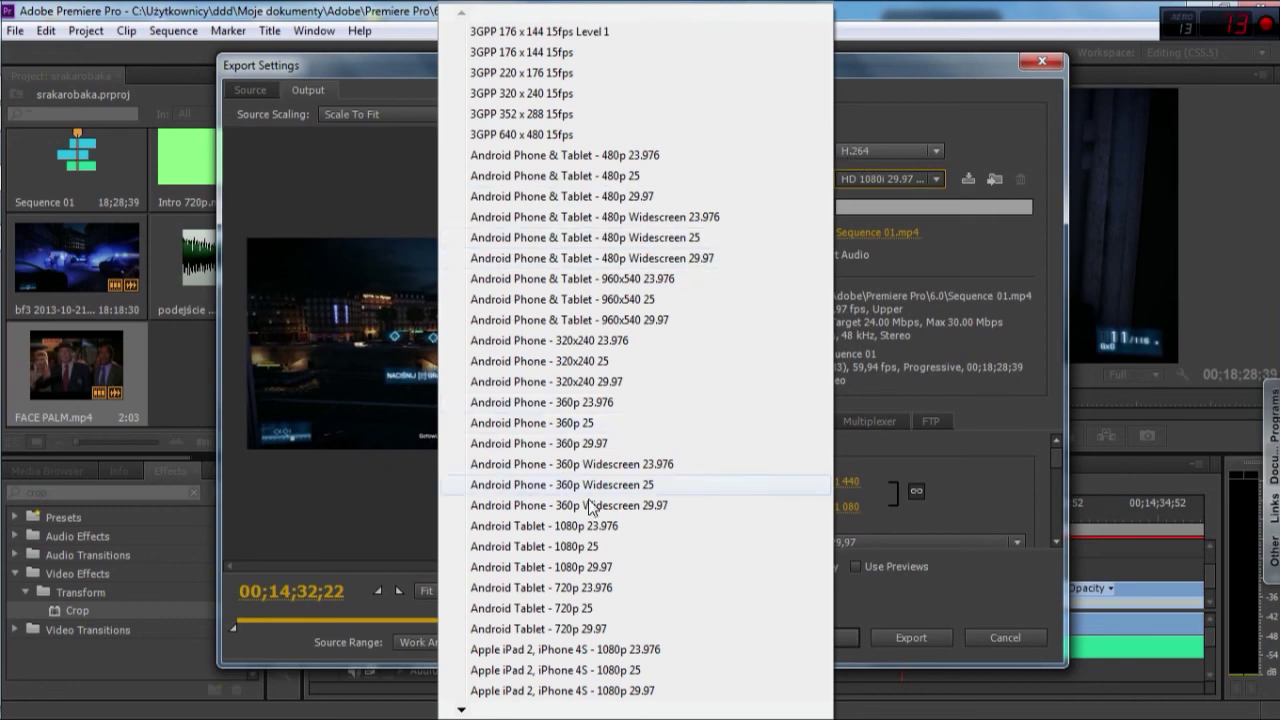
Choose the YouTube HD 720p 29.97 preset for 1280×720 output at 29.97 fps.
mouse_move(461, 708)
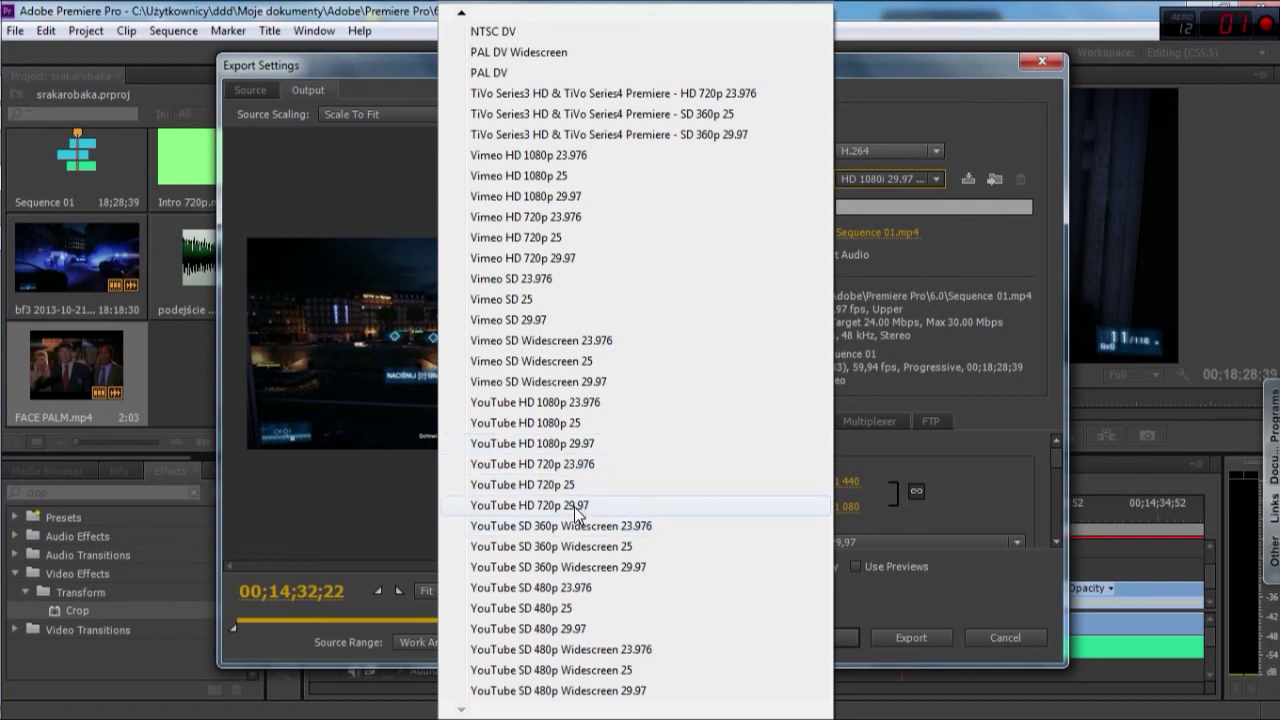
left_click(574, 507)
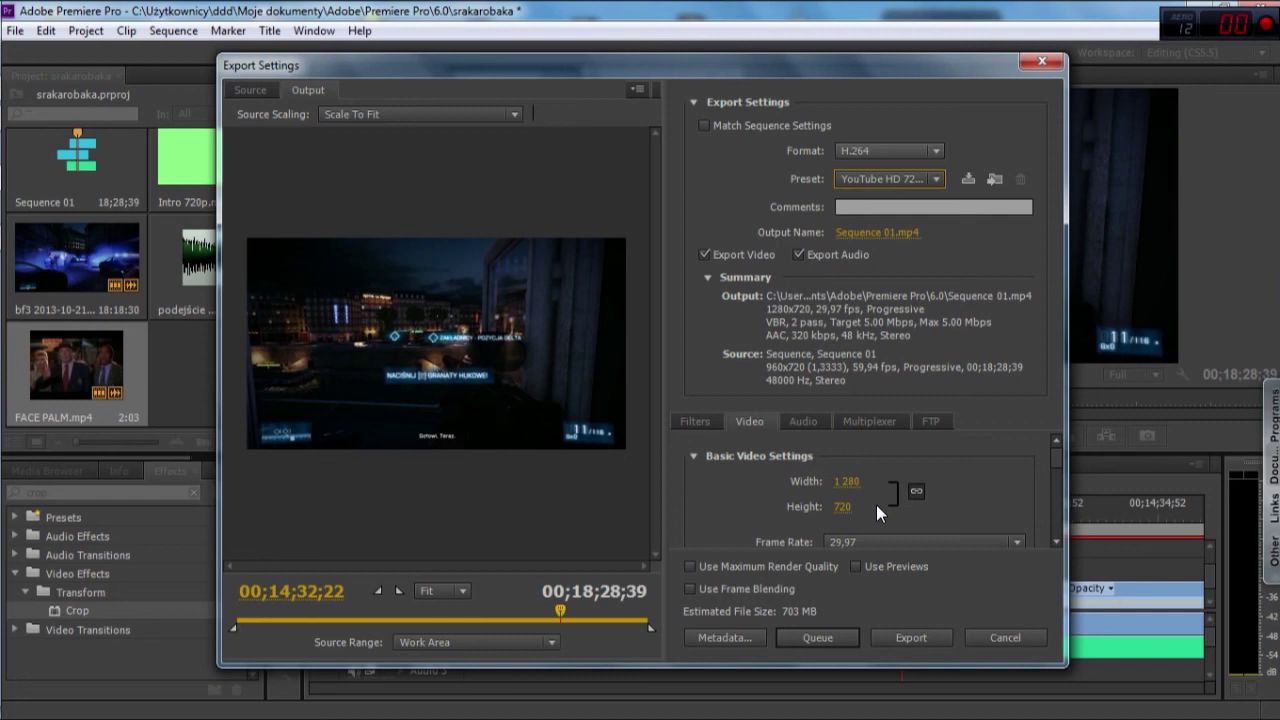
Scroll through the Video export settings to review them, keeping the High profile.
scroll(1022, 467, "down", 1)
scroll(1022, 467, "down", 1)
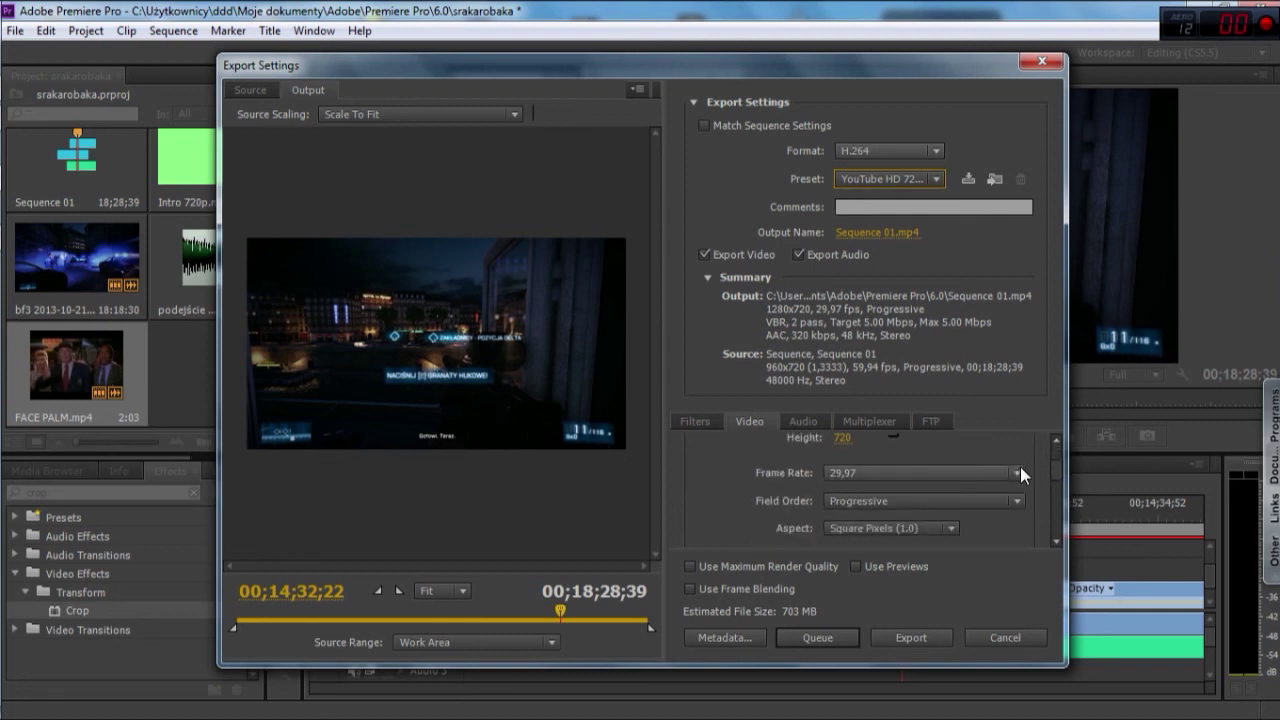
scroll(1020, 466, "down", 3)
scroll(1022, 469, "up", 1)
scroll(1022, 469, "down", 1)
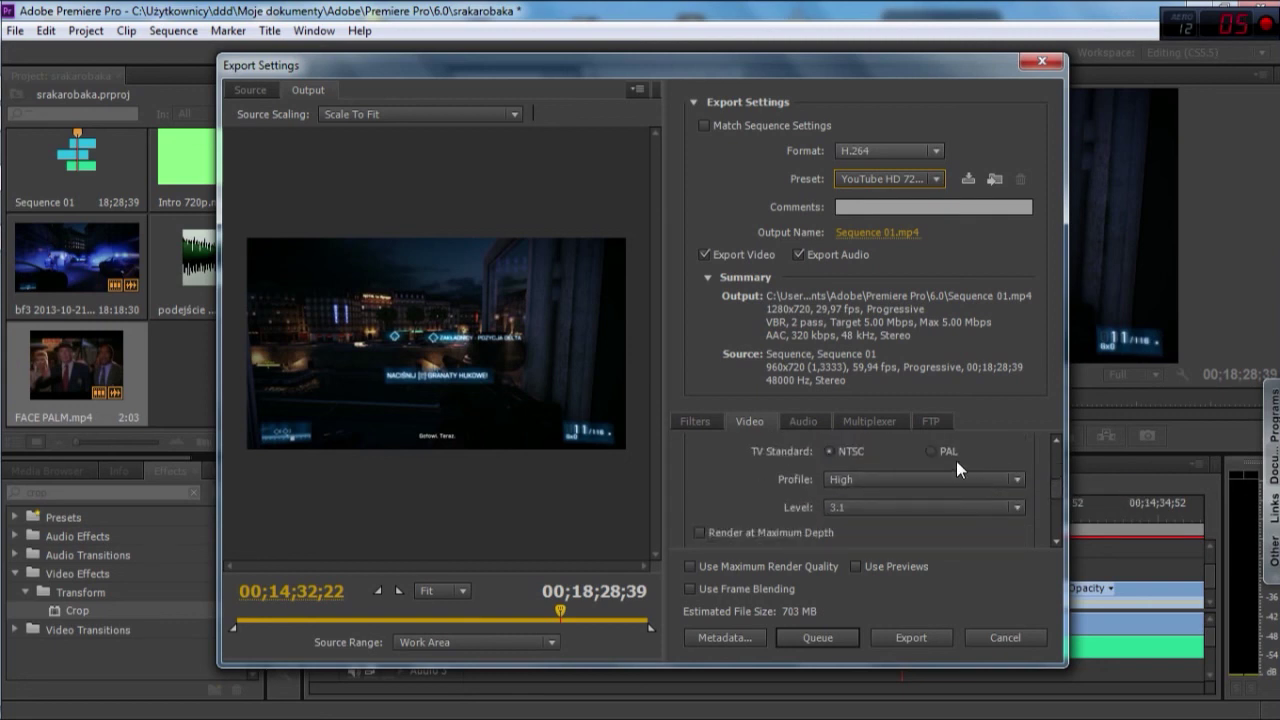
scroll(980, 515, "up", 1)
scroll(982, 520, "up", 2)
scroll(982, 513, "down", 1)
scroll(982, 510, "down", 1)
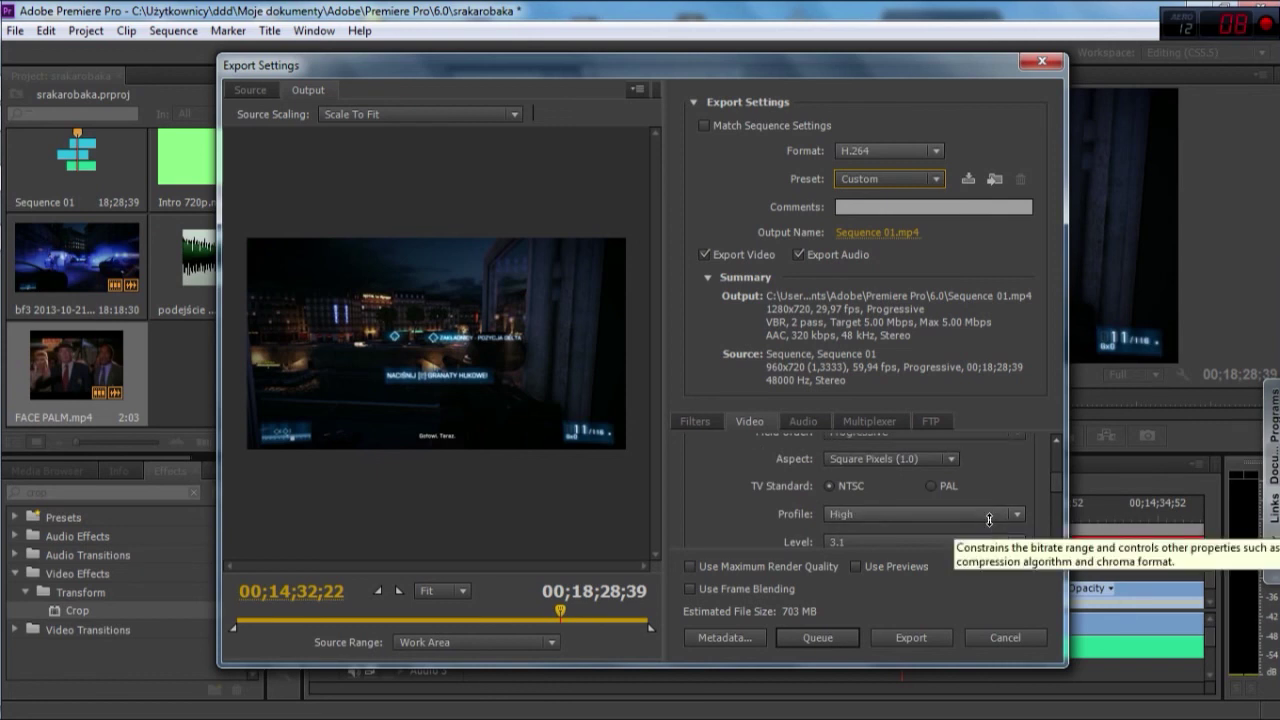
scroll(1020, 473, "up", 1)
scroll(1020, 473, "up", 3)
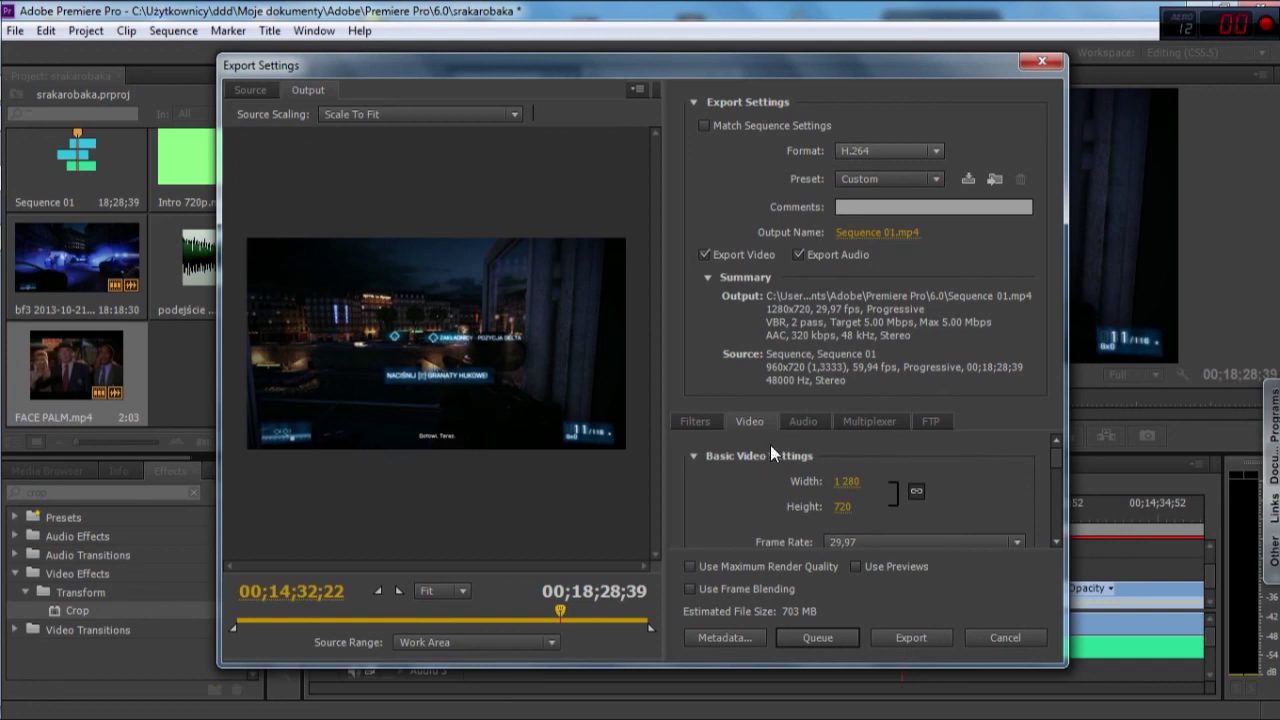
Confirm the audio settings: AAC codec, High quality and 320 kbps bitrate.
left_click(800, 421)
scroll(990, 455, "down", 1)
left_click(1016, 476)
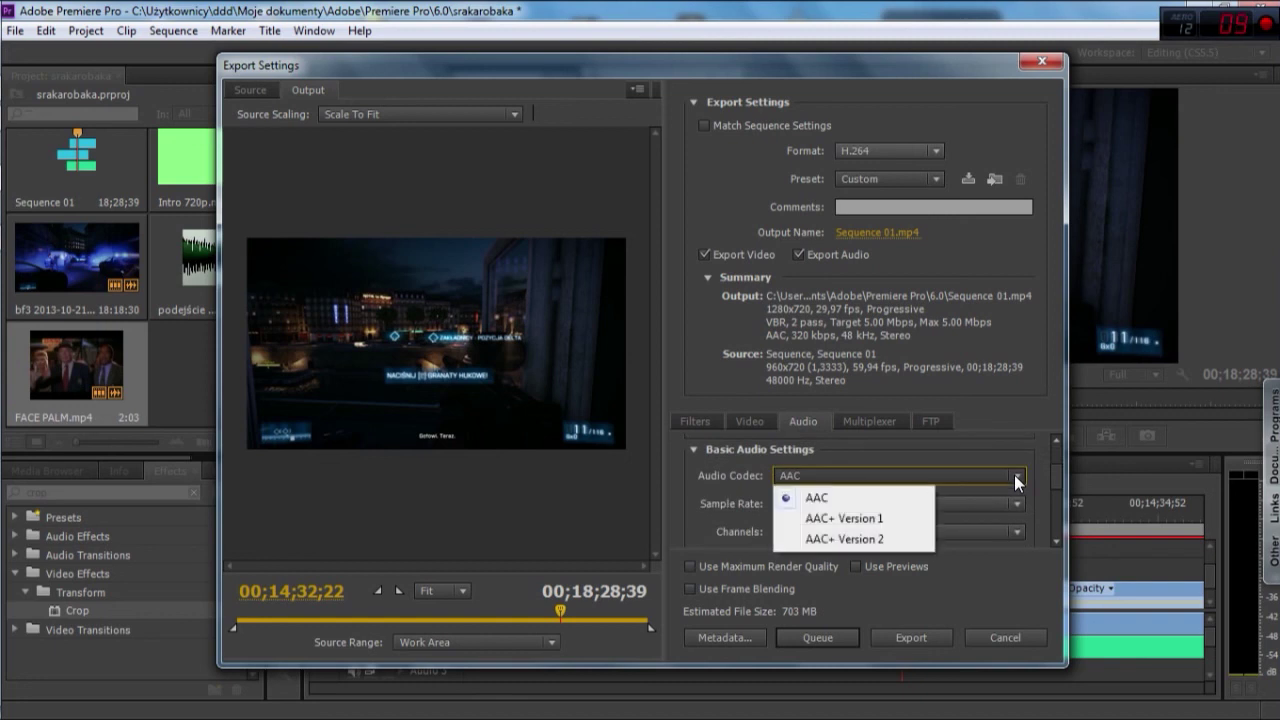
left_click(1008, 475)
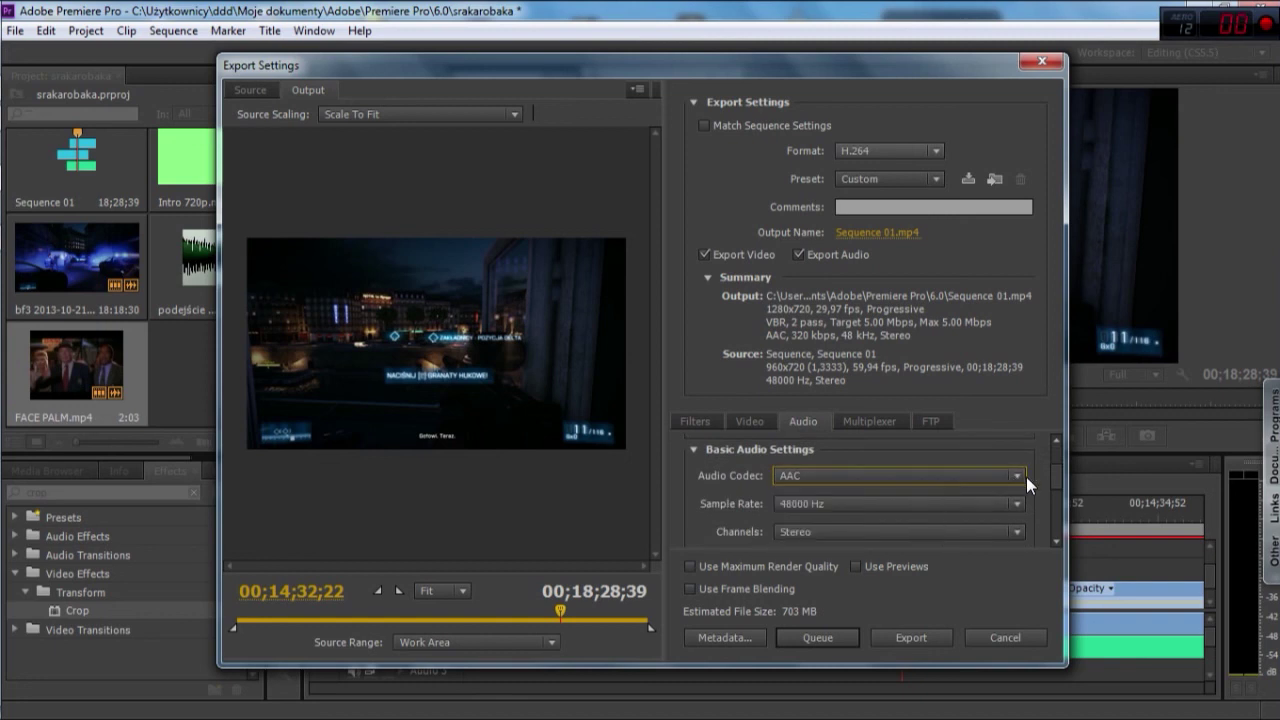
scroll(1026, 477, "down", 2)
left_click(1000, 475)
left_click(1000, 475)
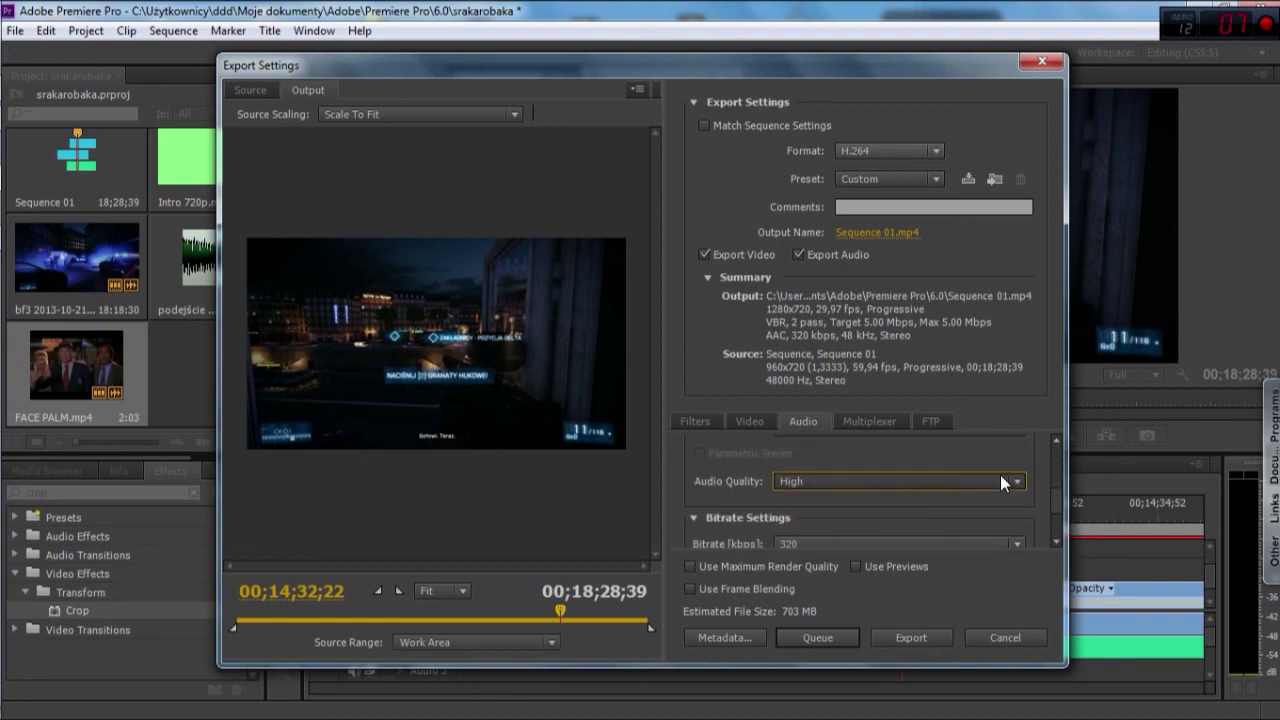
scroll(1000, 477, "down", 2)
left_click(1000, 479)
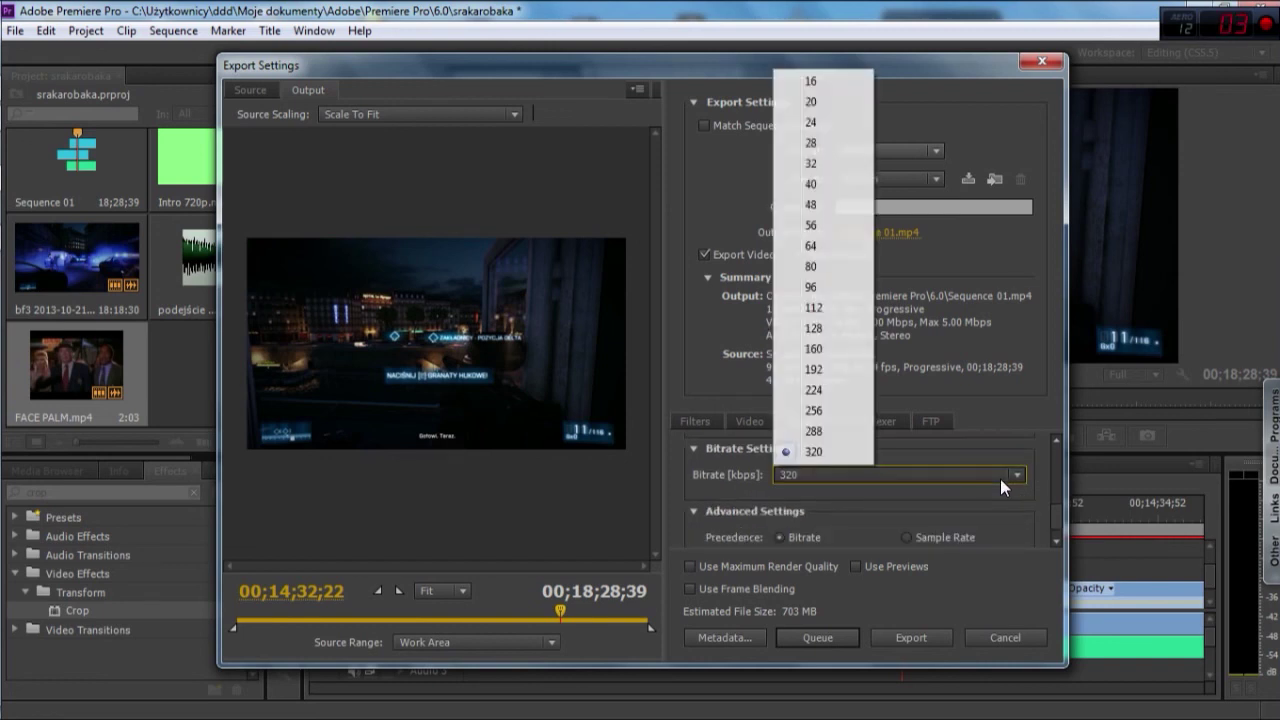
left_click(1000, 479)
scroll(1012, 481, "down", 1)
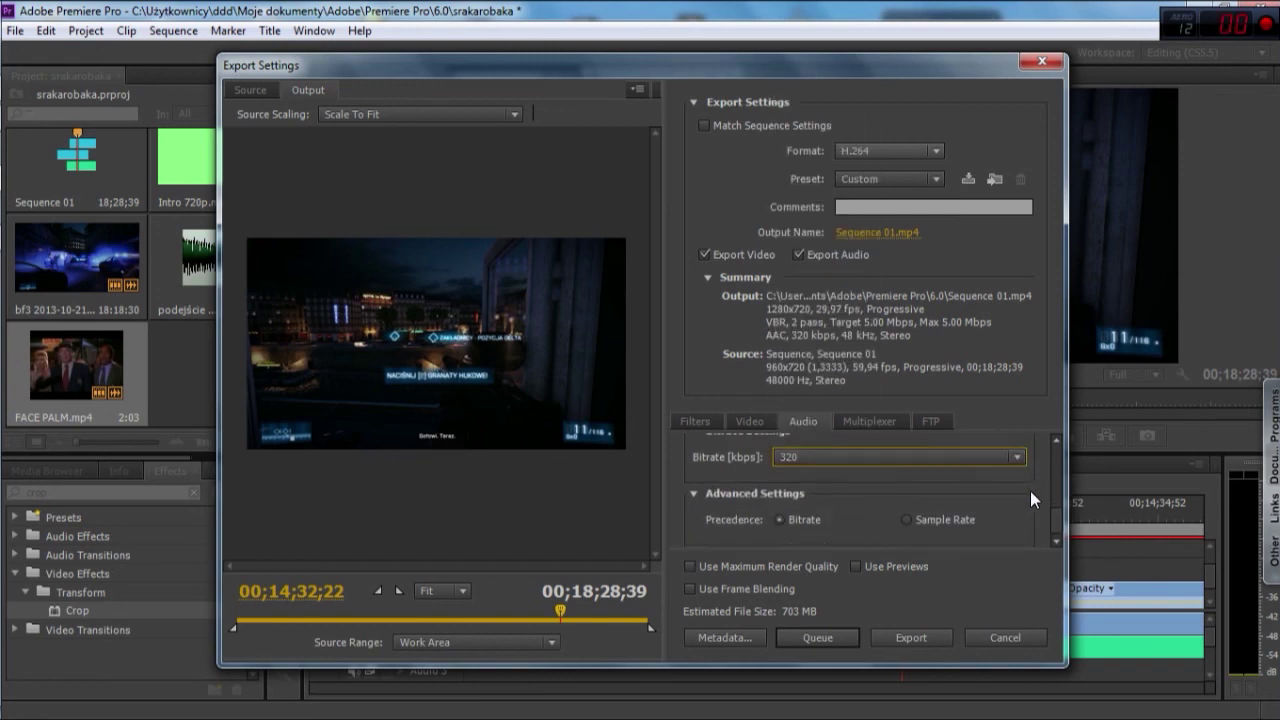
Keep MP4 as the multiplexer container, check the Filters settings, and return to Video.
left_click(858, 423)
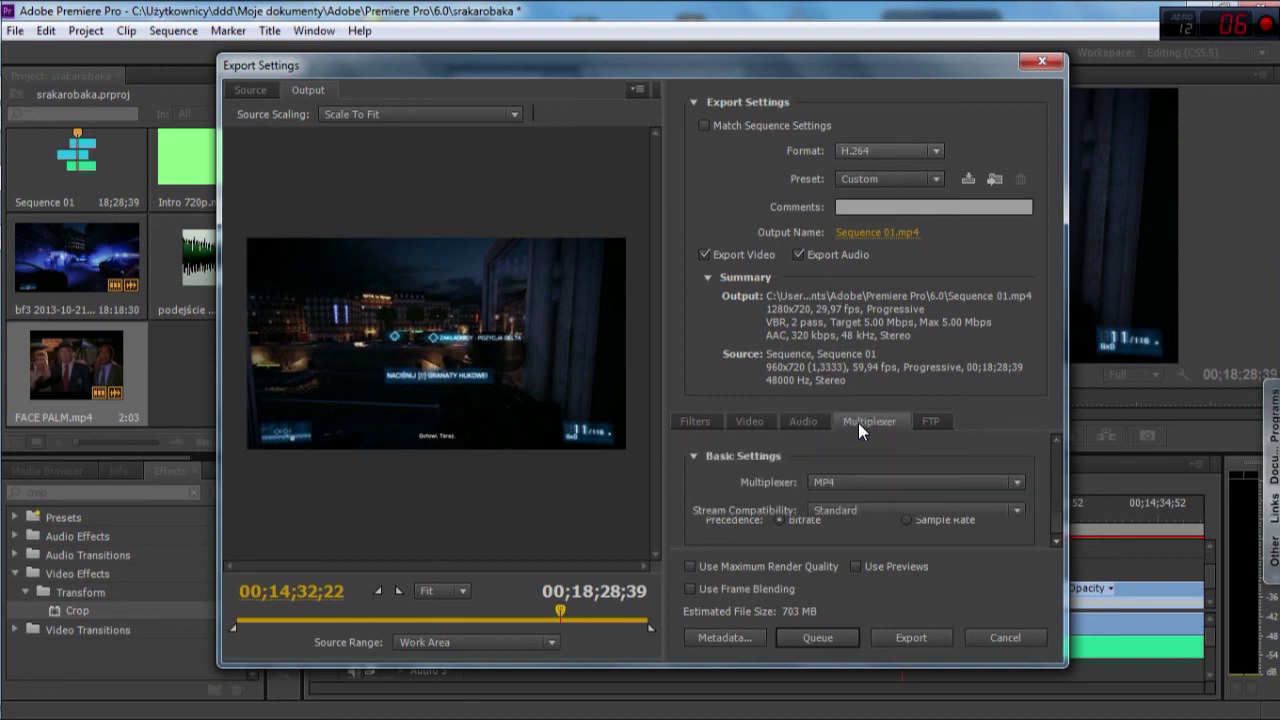
left_click(998, 477)
left_click(998, 475)
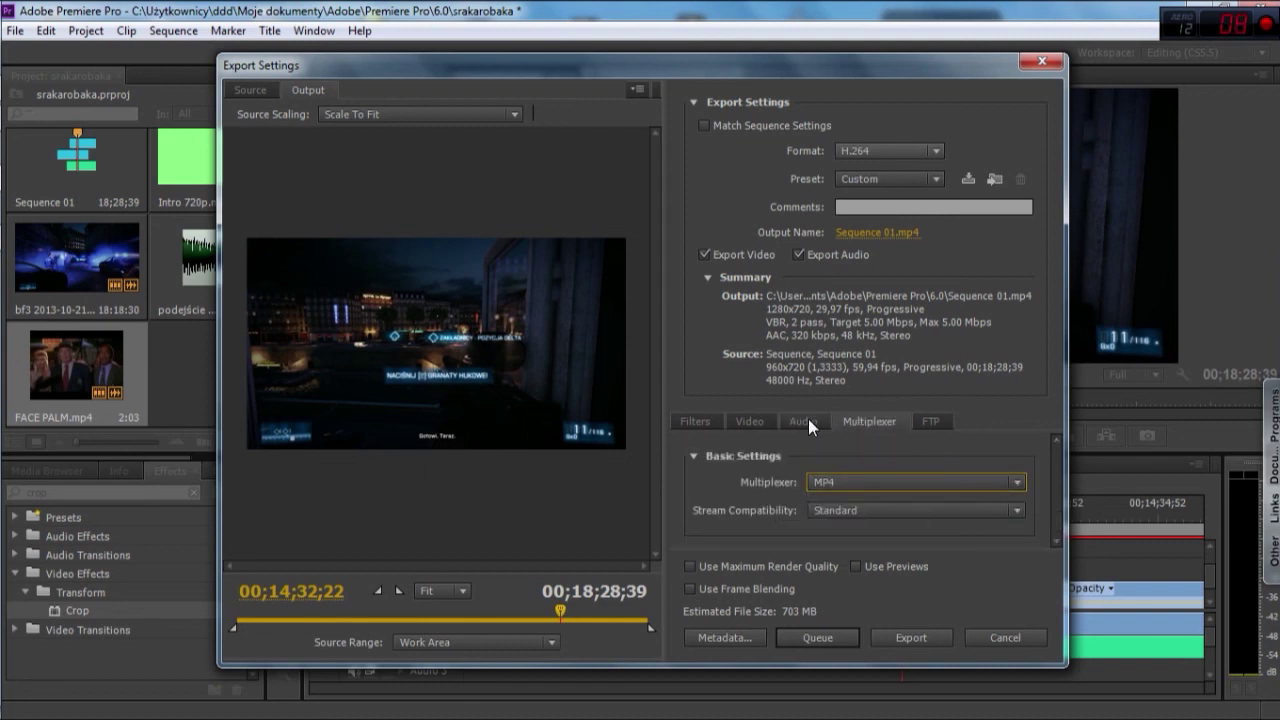
left_click(752, 421)
left_click(692, 422)
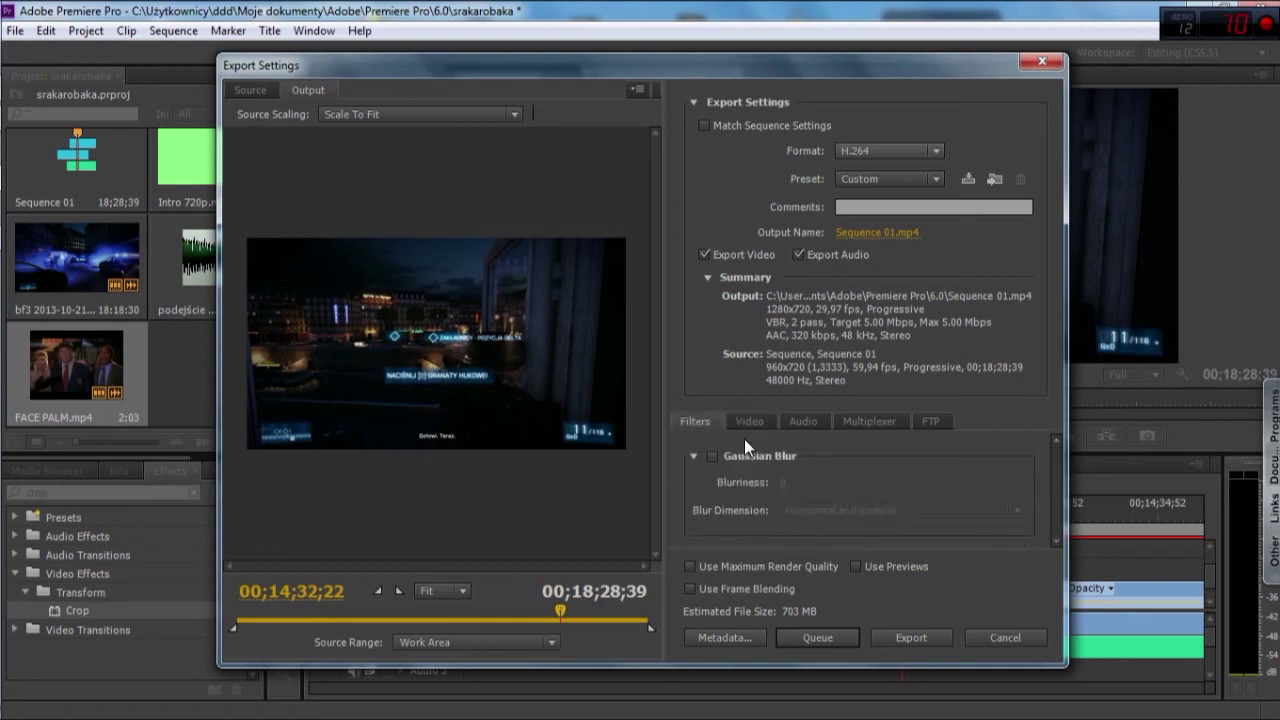
left_click(749, 421)
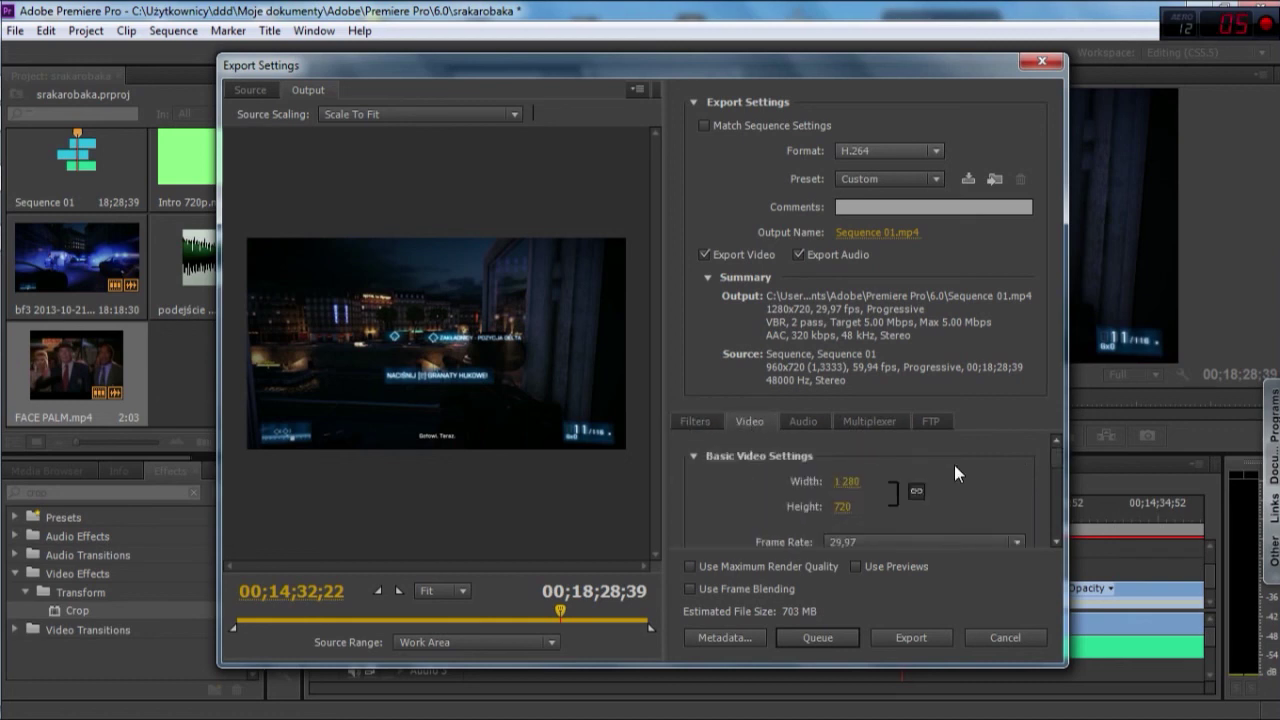
Rename the output file to lolololoo.mp4 in the Premiere Pro 6.0 folder.
left_click(884, 235)
key("BackSpace")
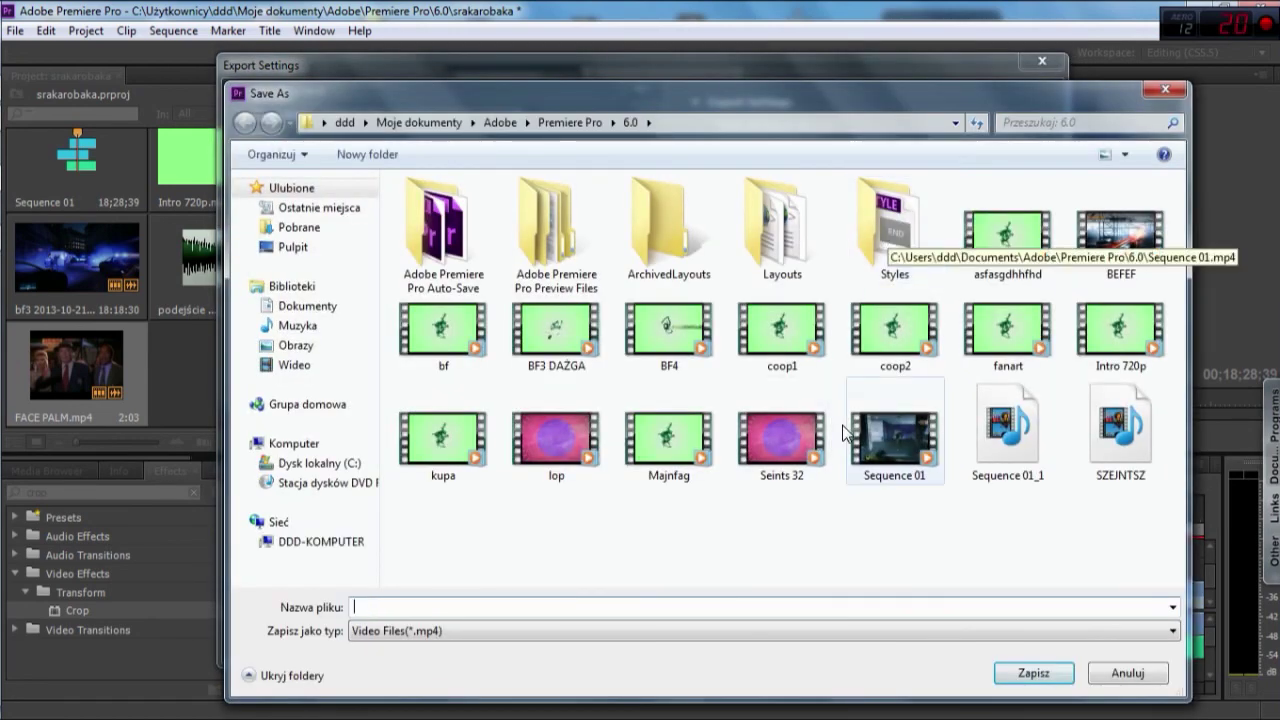
type("lolololoo")
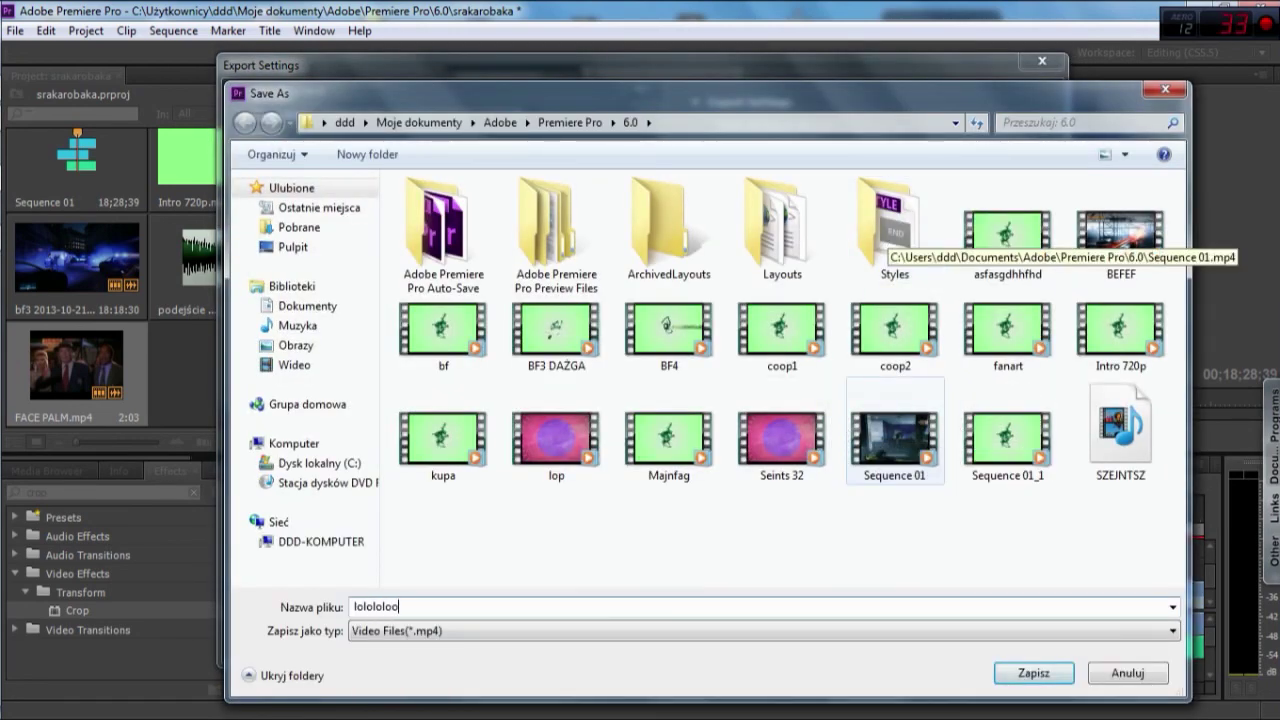
left_click(1034, 673)
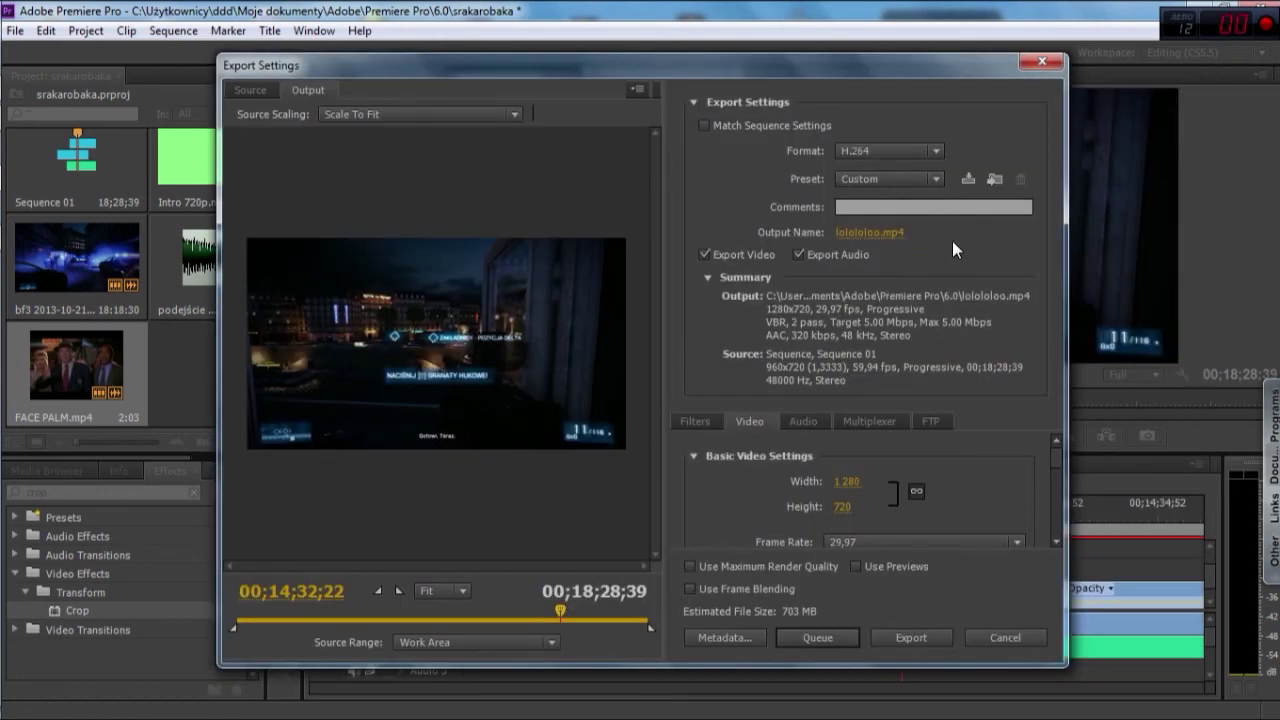
Reopen the export preset list and close it, leaving the preset on Custom.
left_click(896, 177)
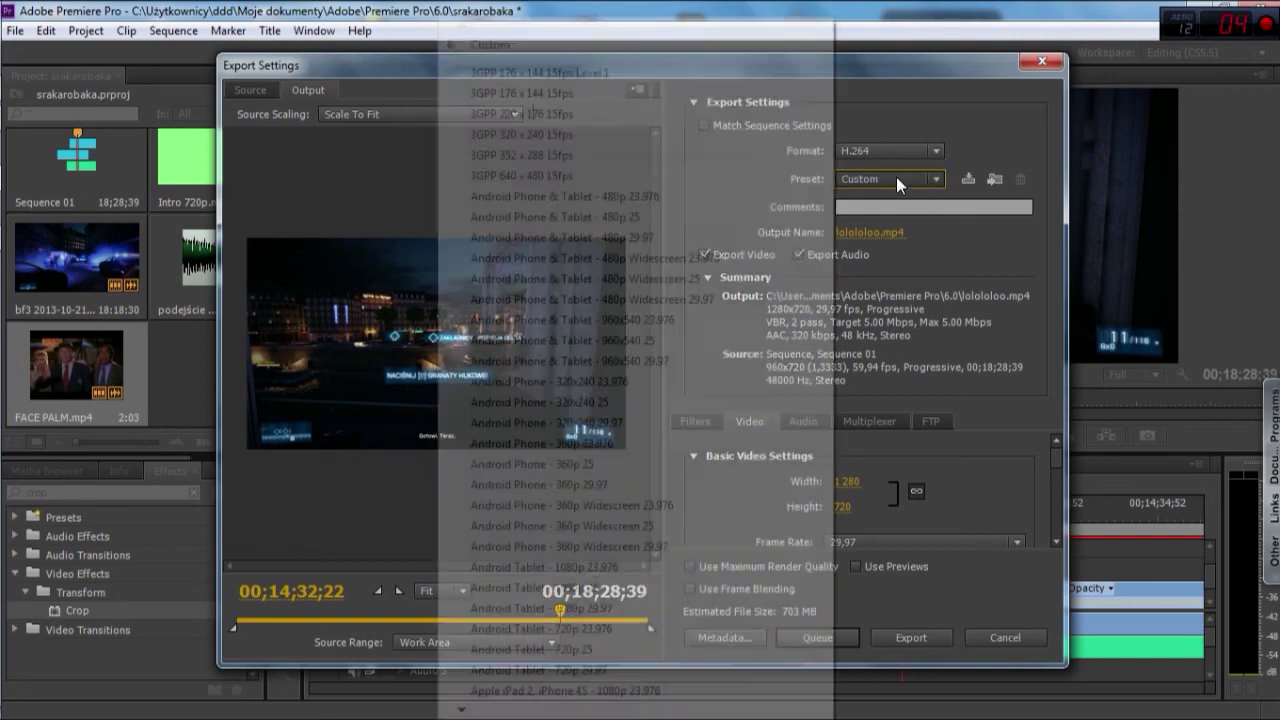
mouse_move(469, 711)
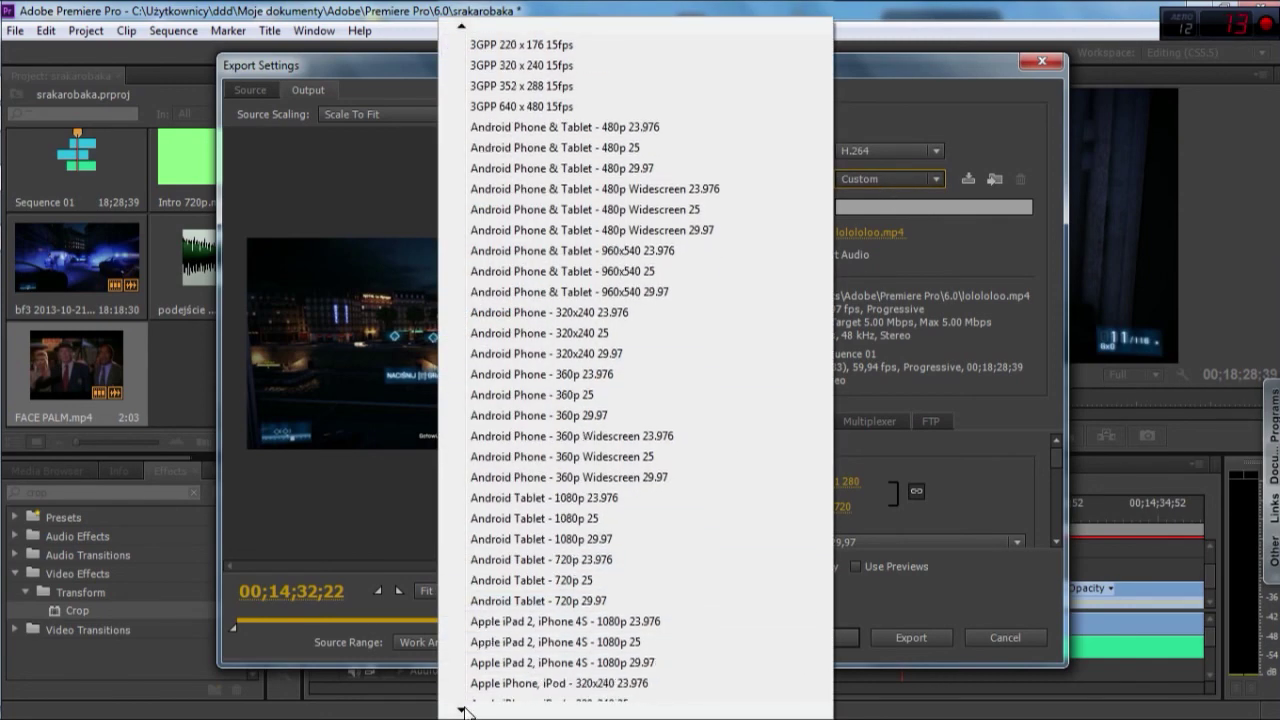
left_click(1037, 215)
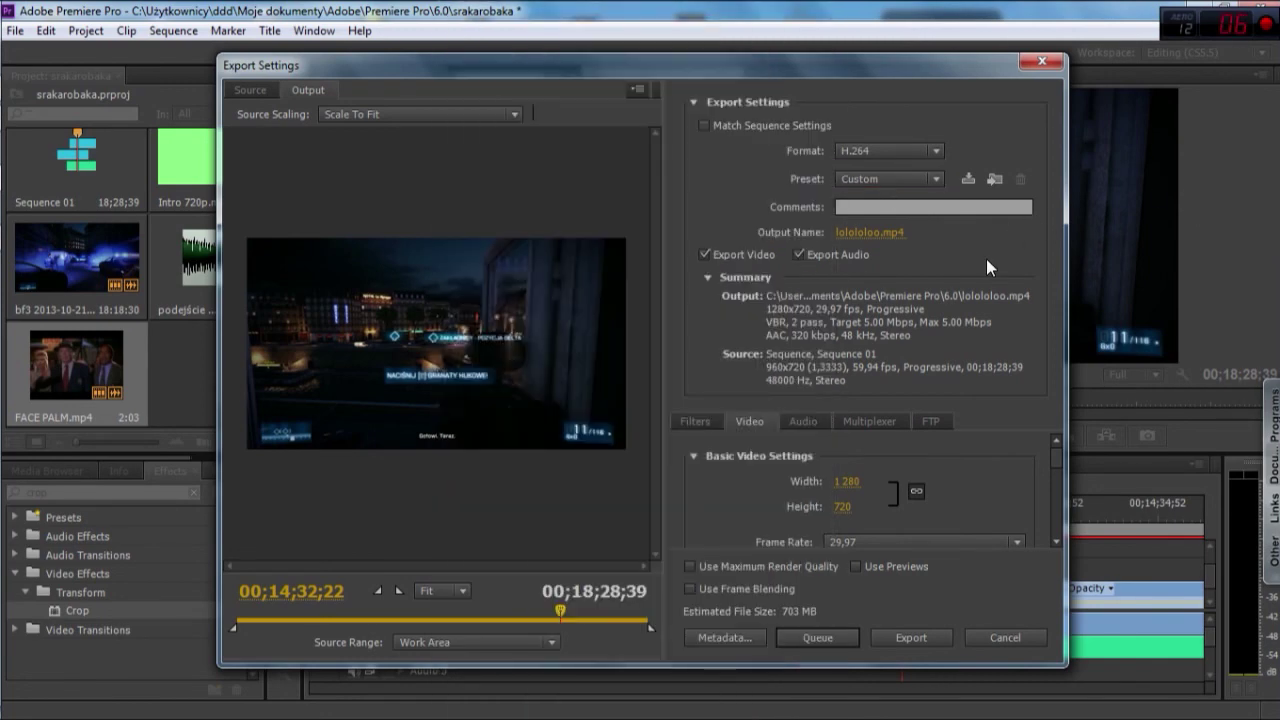